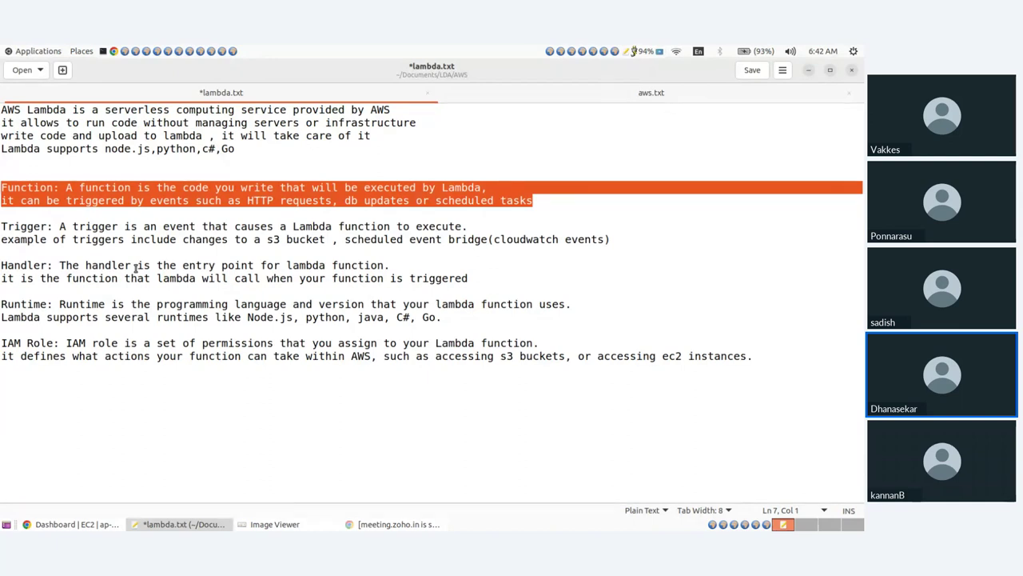
Review the Function and Trigger definitions in the Lambda notes, highlighting the S3 bucket and scheduled event examples
{"action": "left_click", "coordinate": [206, 212]}
{"action": "left_click_drag", "start_coordinate": [91, 201], "coordinate": [532, 202]}
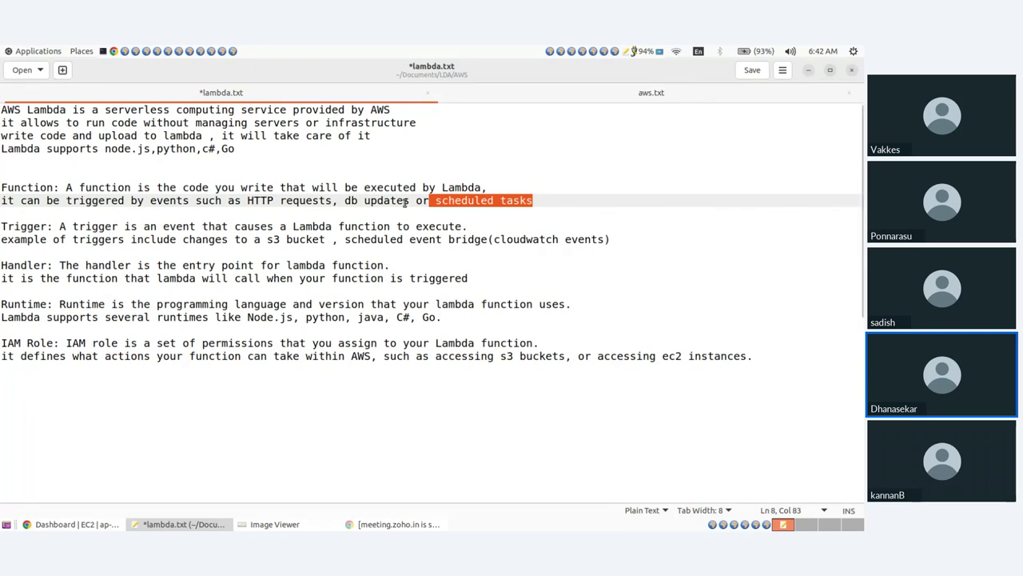
{"action": "left_click", "coordinate": [5, 226]}
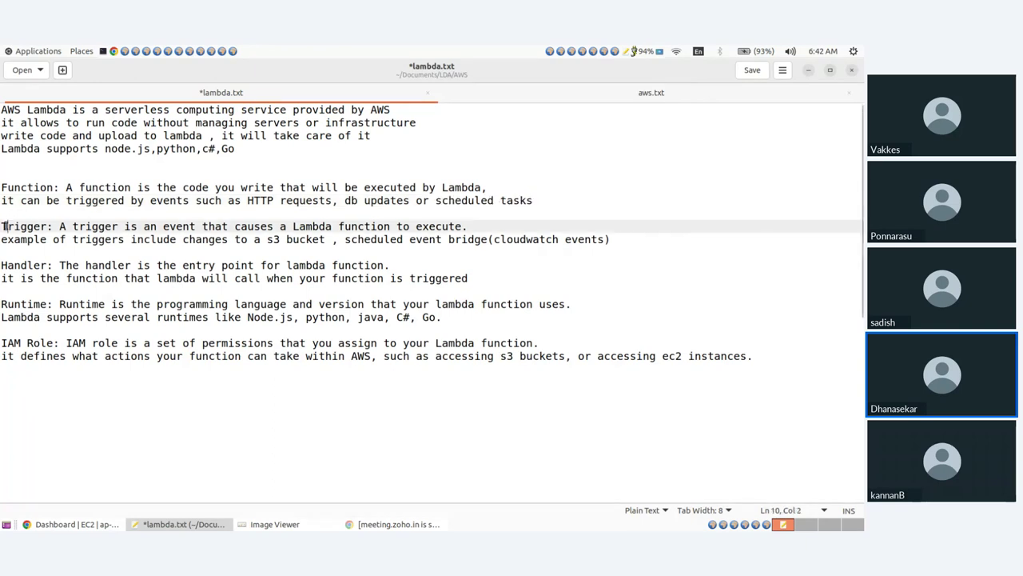
{"action": "left_click_drag", "start_coordinate": [4, 227], "coordinate": [611, 239]}
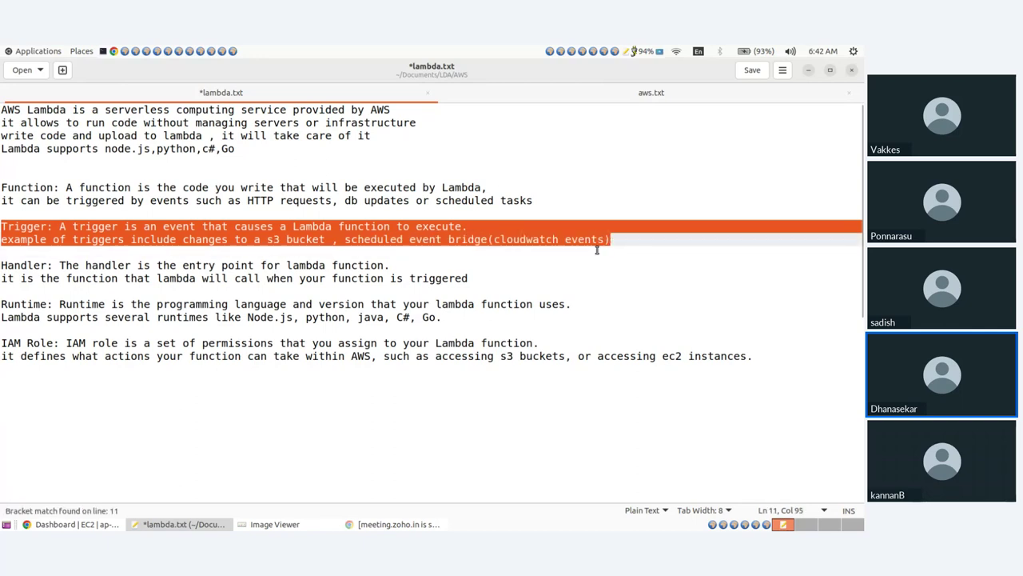
{"action": "left_click_drag", "start_coordinate": [92, 239], "coordinate": [267, 239]}
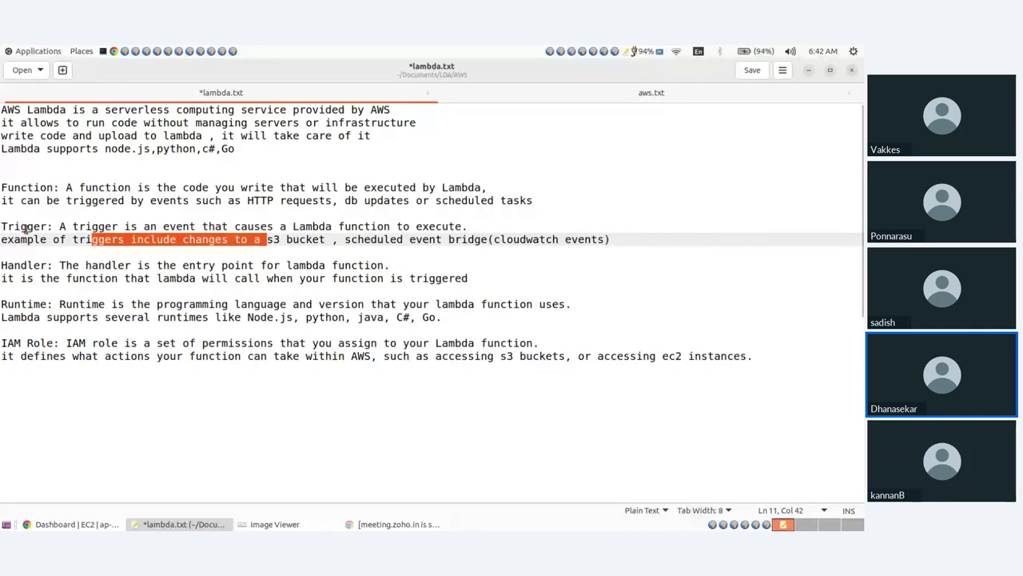
{"action": "left_click_drag", "start_coordinate": [2, 227], "coordinate": [123, 227]}
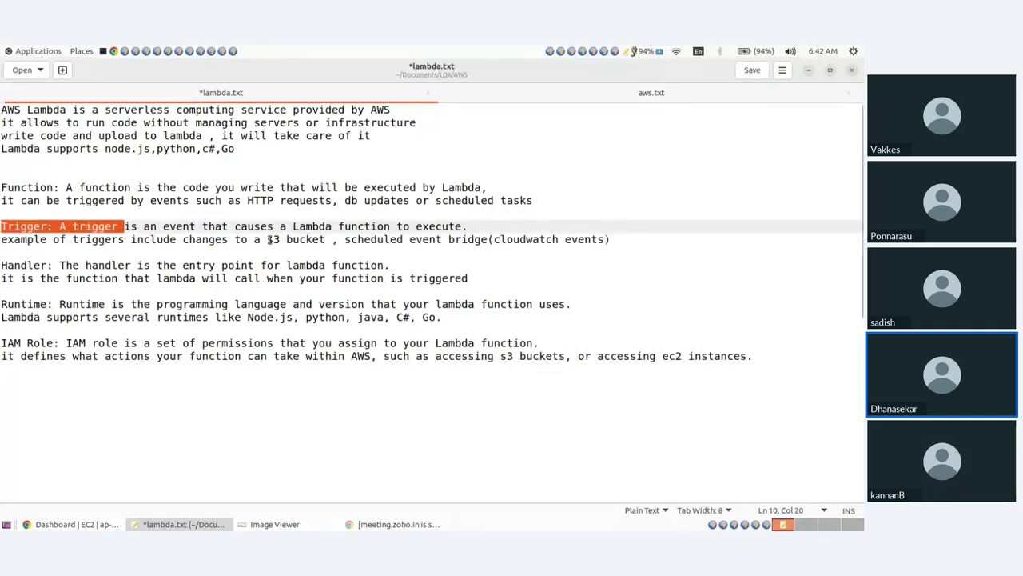
{"action": "left_click_drag", "start_coordinate": [268, 239], "coordinate": [326, 239]}
{"action": "left_click", "coordinate": [326, 239]}
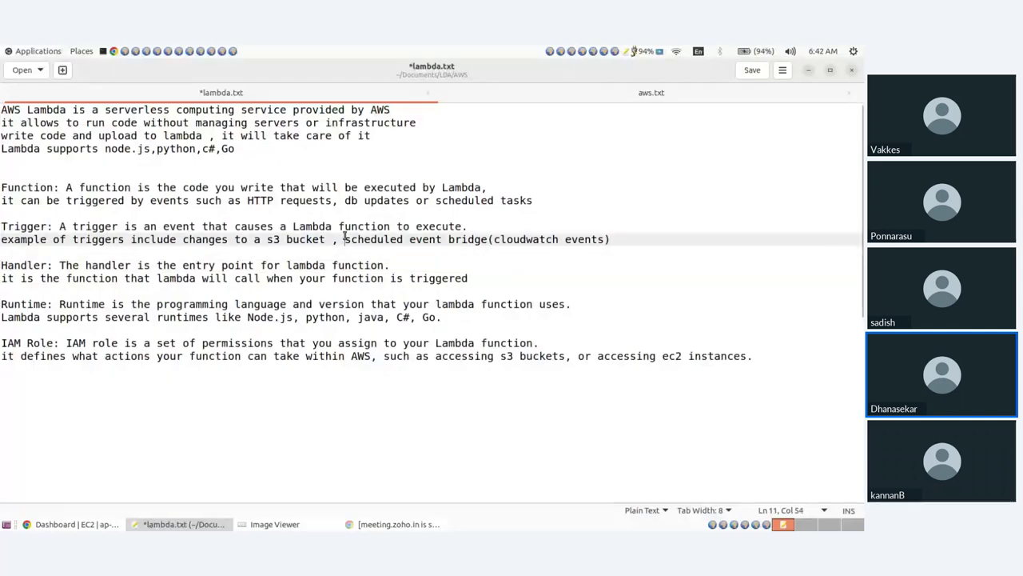
{"action": "left_click_drag", "start_coordinate": [344, 239], "coordinate": [610, 237]}
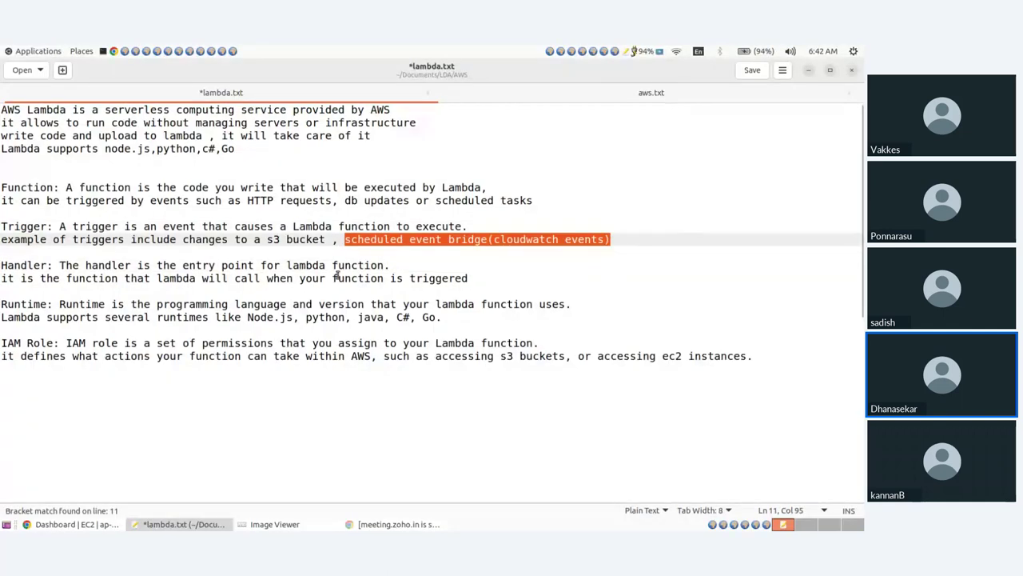
Review the Handler, Runtime and IAM Role definitions in the Lambda notes, highlighting the supported runtimes and the role's permissions
{"action": "left_click_drag", "start_coordinate": [1, 264], "coordinate": [84, 267]}
{"action": "left_click", "coordinate": [84, 267]}
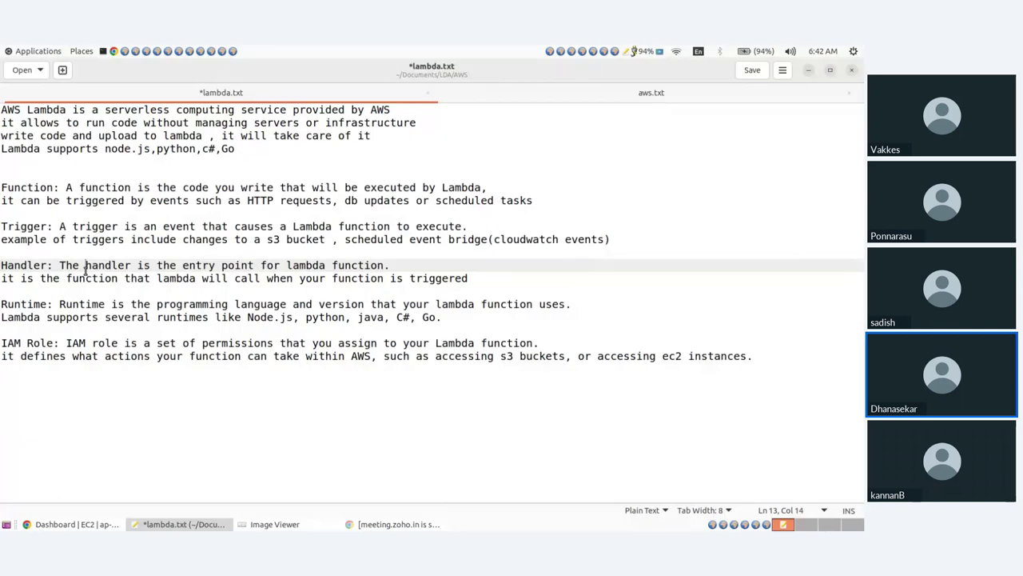
{"action": "key", "text": "Home"}
{"action": "key", "text": "shift+Right"}
{"action": "left_click_drag", "start_coordinate": [12, 302], "coordinate": [103, 327]}
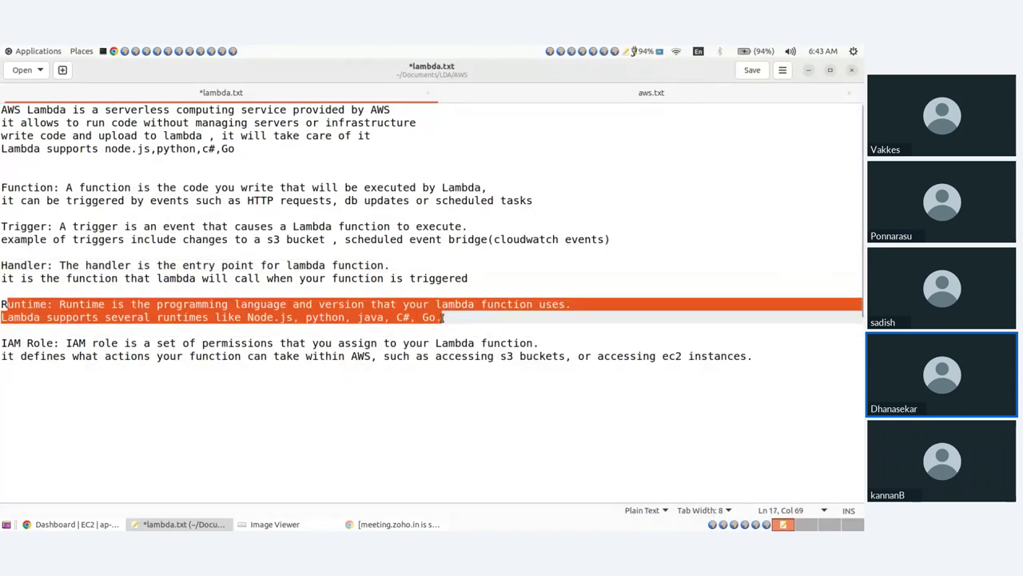
{"action": "left_click", "coordinate": [328, 327]}
{"action": "left_click_drag", "start_coordinate": [247, 318], "coordinate": [444, 319]}
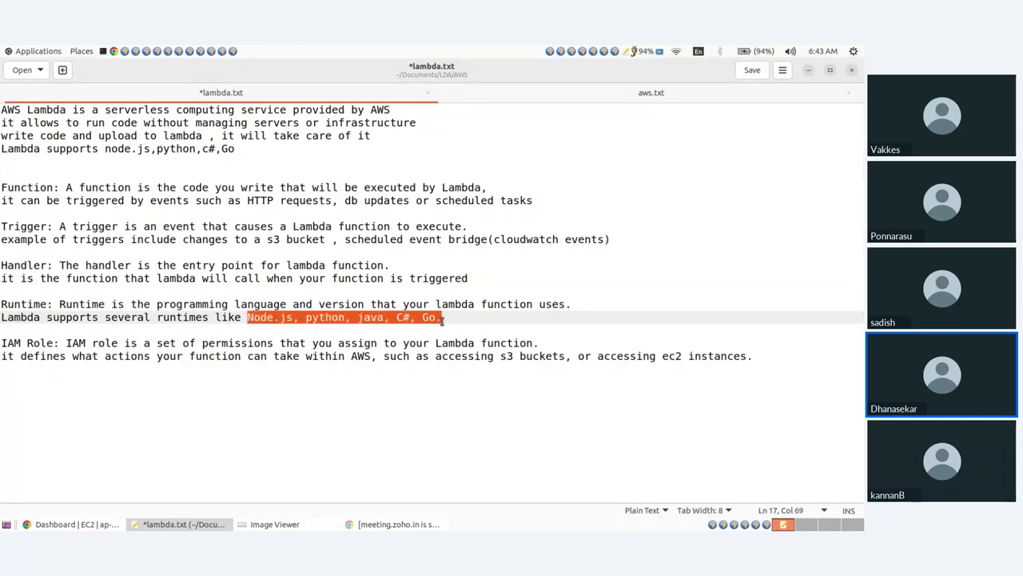
{"action": "left_click", "coordinate": [431, 326]}
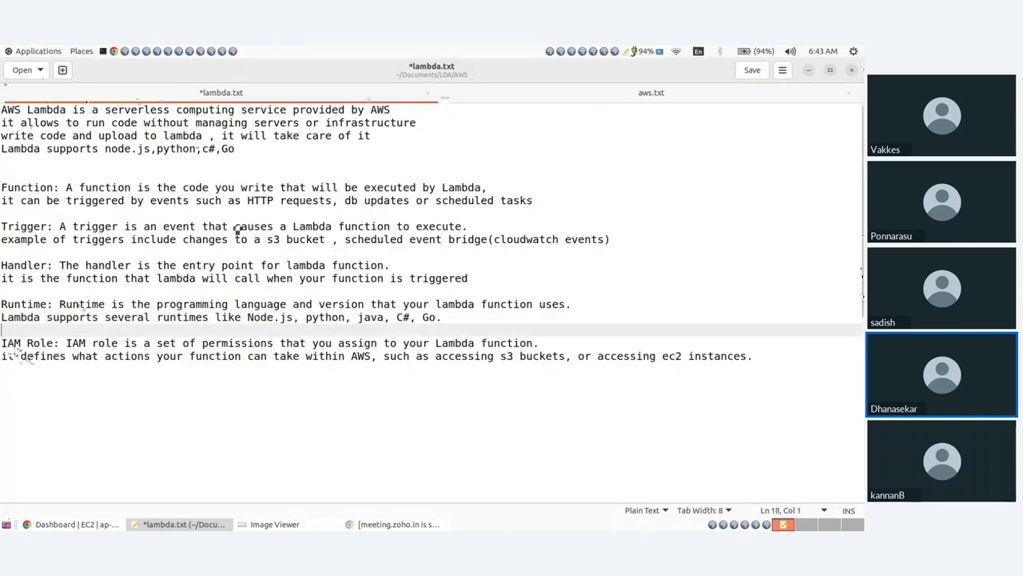
{"action": "left_click_drag", "start_coordinate": [2, 342], "coordinate": [755, 357]}
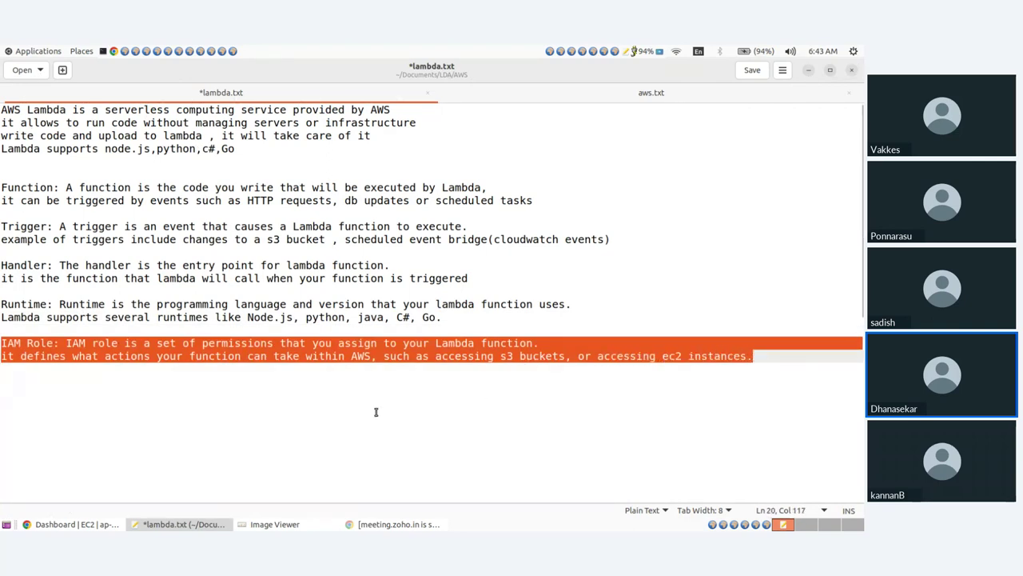
{"action": "left_click", "coordinate": [347, 381]}
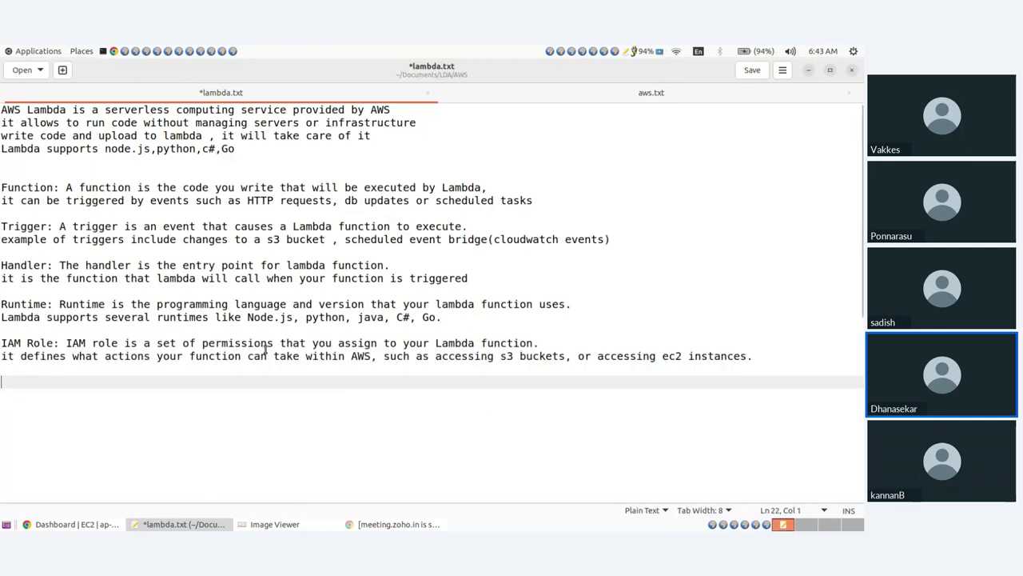
{"action": "left_click_drag", "start_coordinate": [267, 344], "coordinate": [448, 345]}
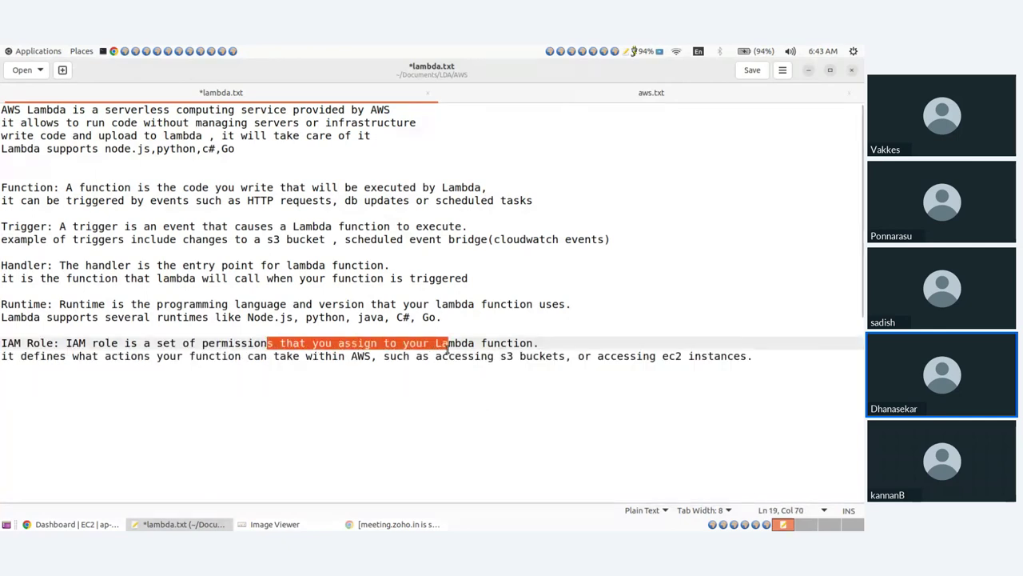
{"action": "left_click_drag", "start_coordinate": [60, 343], "coordinate": [2, 343]}
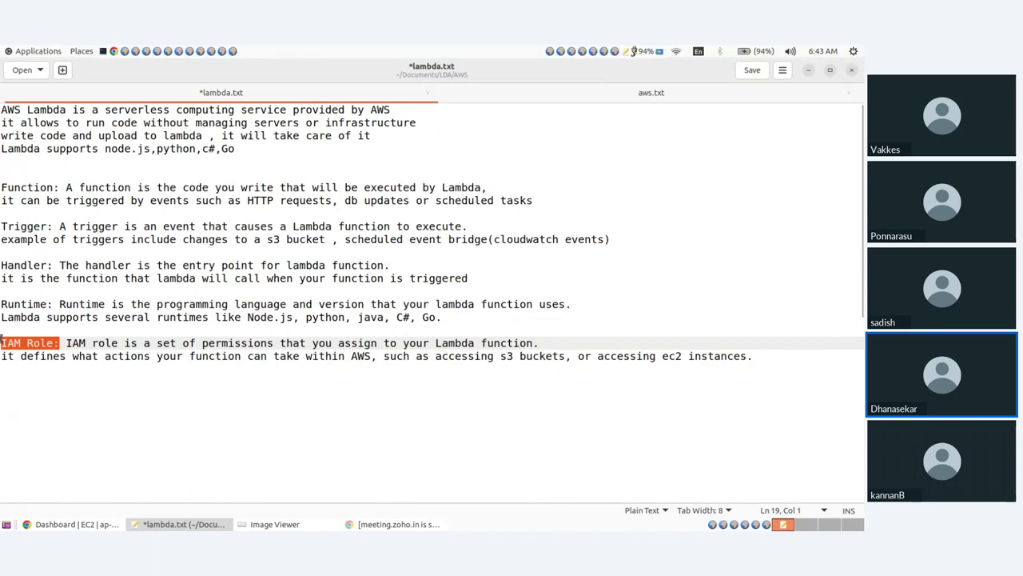
{"action": "left_click", "coordinate": [143, 364]}
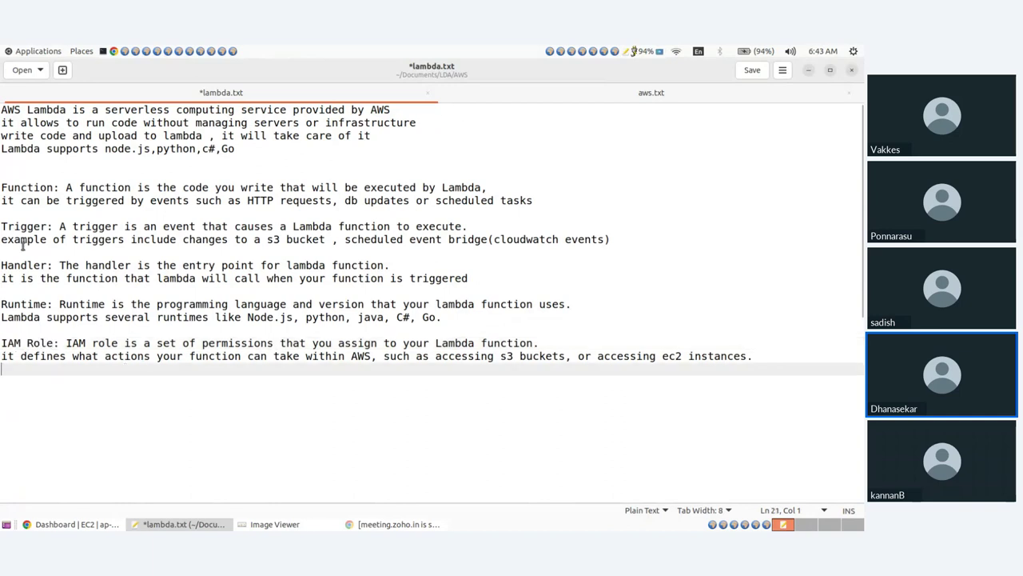
Switch to the AWS console in Chrome and set up a new EC2 instance named demo with the Ubuntu image
{"action": "key", "text": "alt+Tab"}
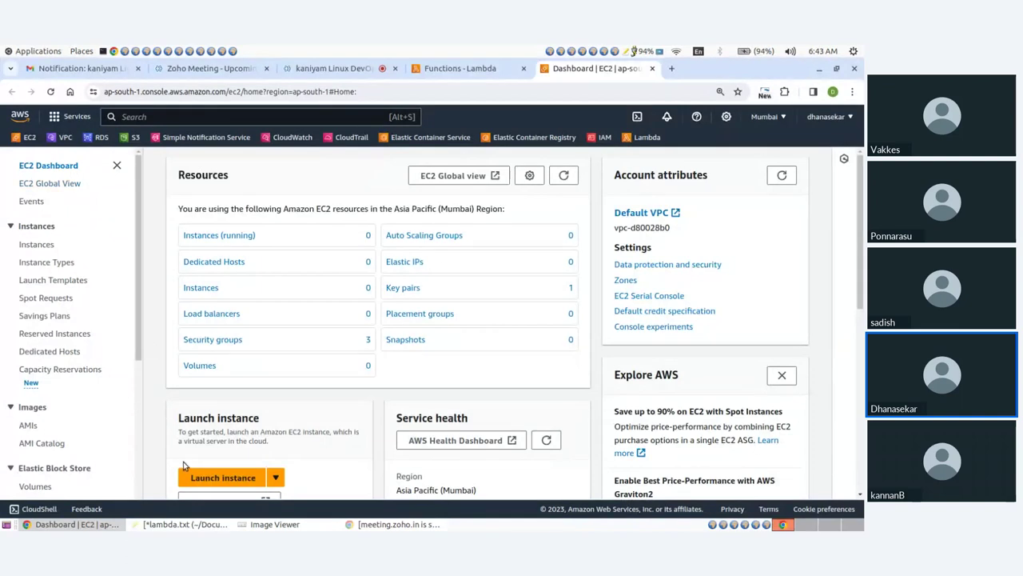
{"action": "left_click", "coordinate": [227, 478]}
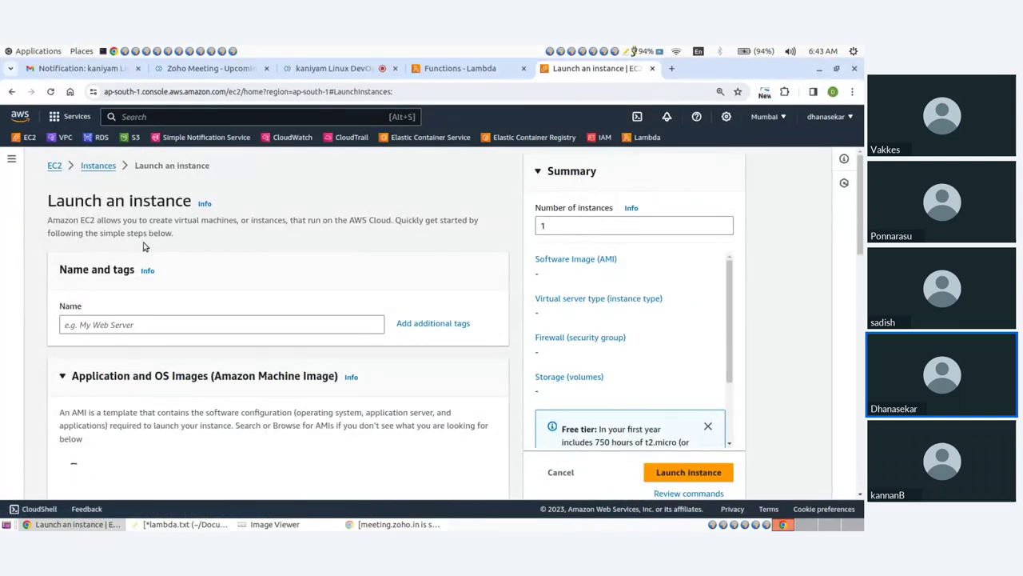
{"action": "left_click", "coordinate": [108, 322]}
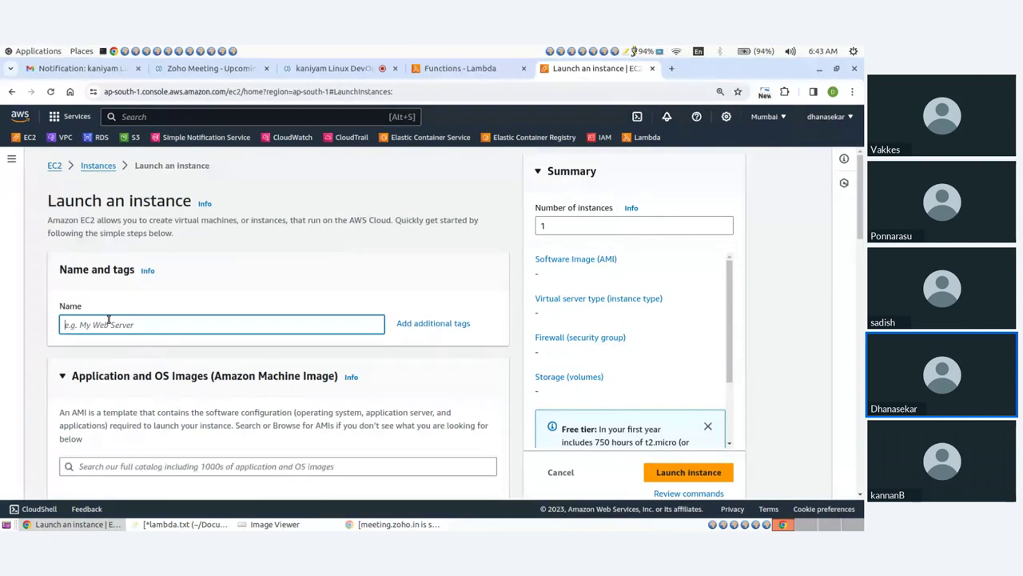
{"action": "type", "text": "demo"}
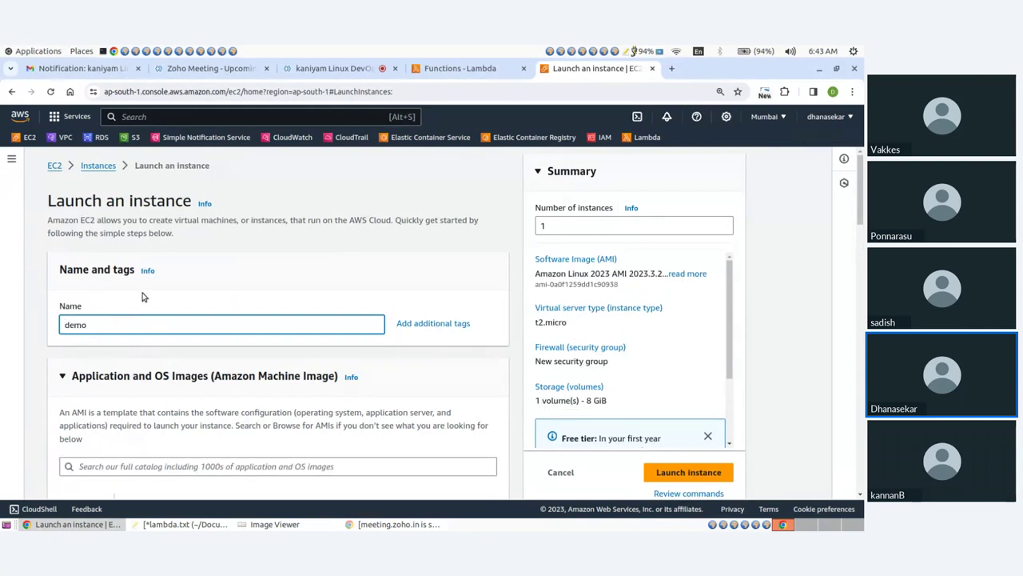
{"action": "scroll", "coordinate": [136, 320], "scroll_direction": "down", "scroll_amount": 2}
{"action": "scroll", "coordinate": [194, 297], "scroll_direction": "down", "scroll_amount": 2}
{"action": "left_click", "coordinate": [196, 297]}
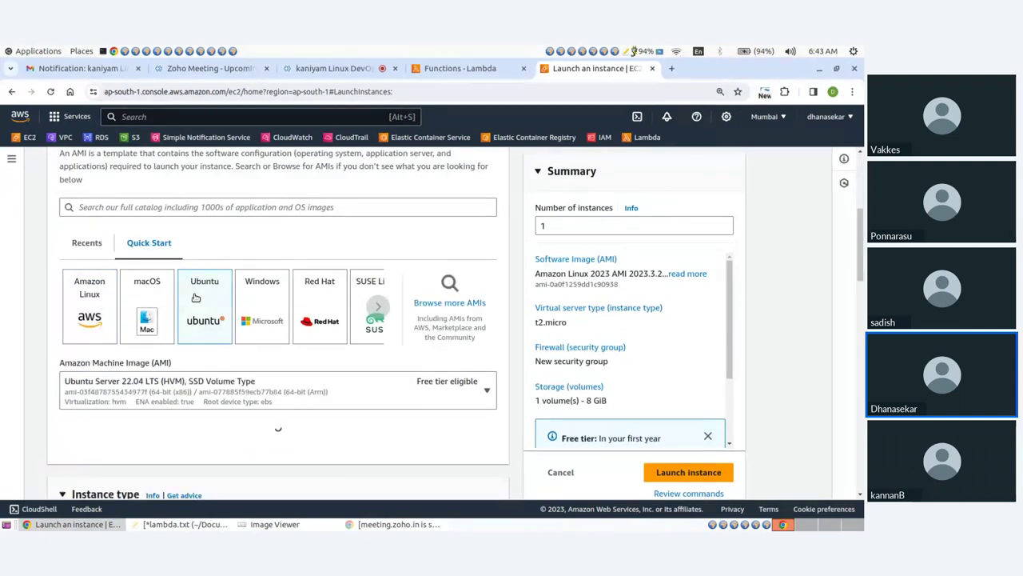
Set the instance type to t2.nano and the login key pair to mykey
{"action": "scroll", "coordinate": [194, 297], "scroll_direction": "down", "scroll_amount": 5}
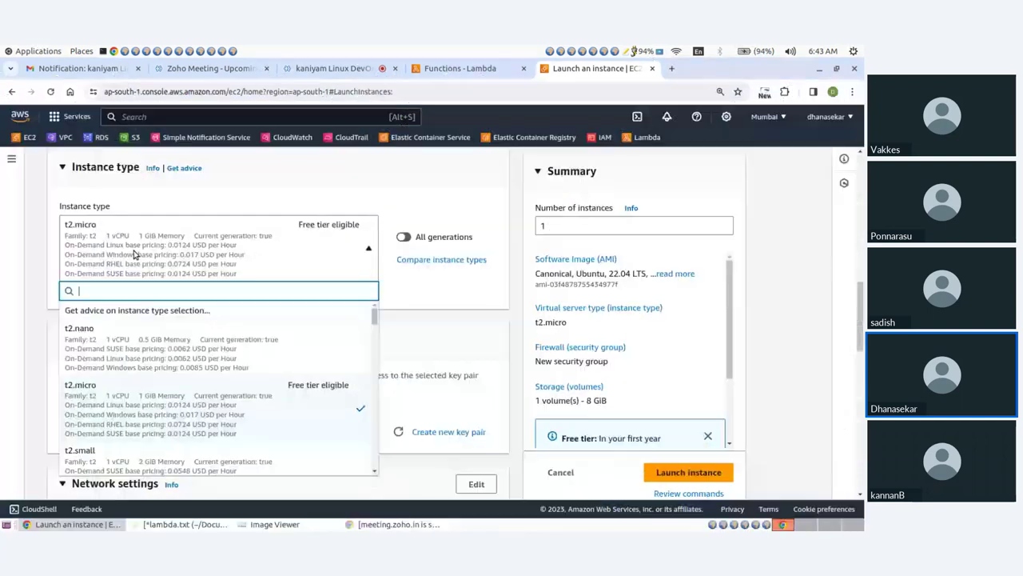
{"action": "left_click", "coordinate": [115, 339]}
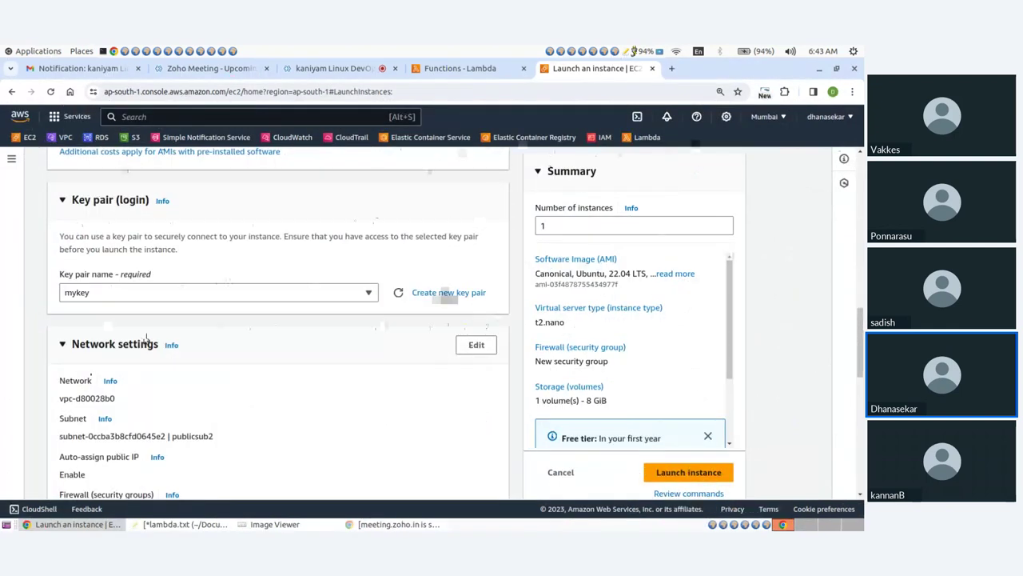
Assign the existing security group demo-sg to the instance in its network settings
{"action": "scroll", "coordinate": [248, 289], "scroll_direction": "down", "scroll_amount": 3}
{"action": "left_click", "coordinate": [306, 340]}
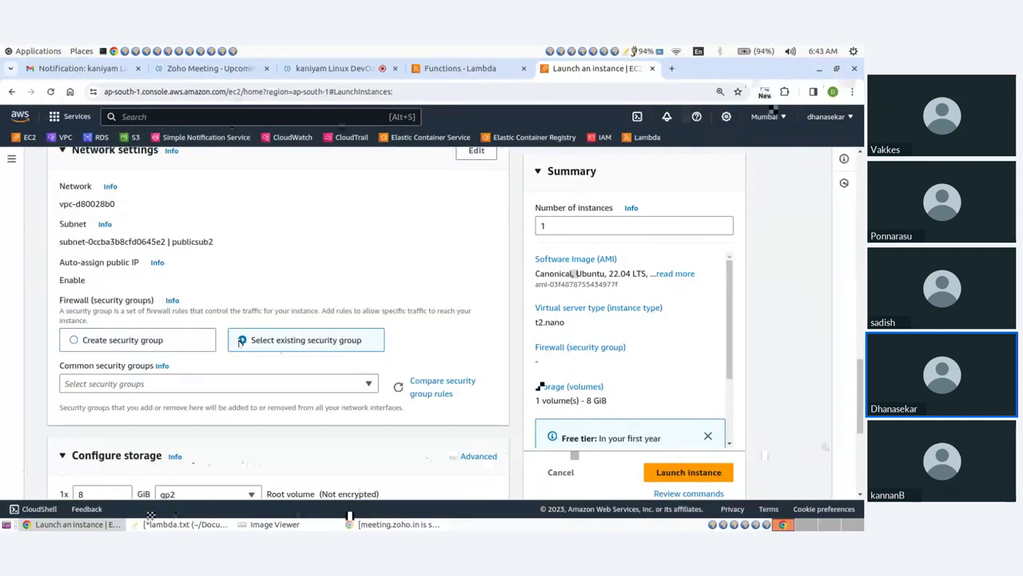
{"action": "scroll", "coordinate": [306, 339], "scroll_direction": "down", "scroll_amount": 2}
{"action": "left_click", "coordinate": [108, 254]}
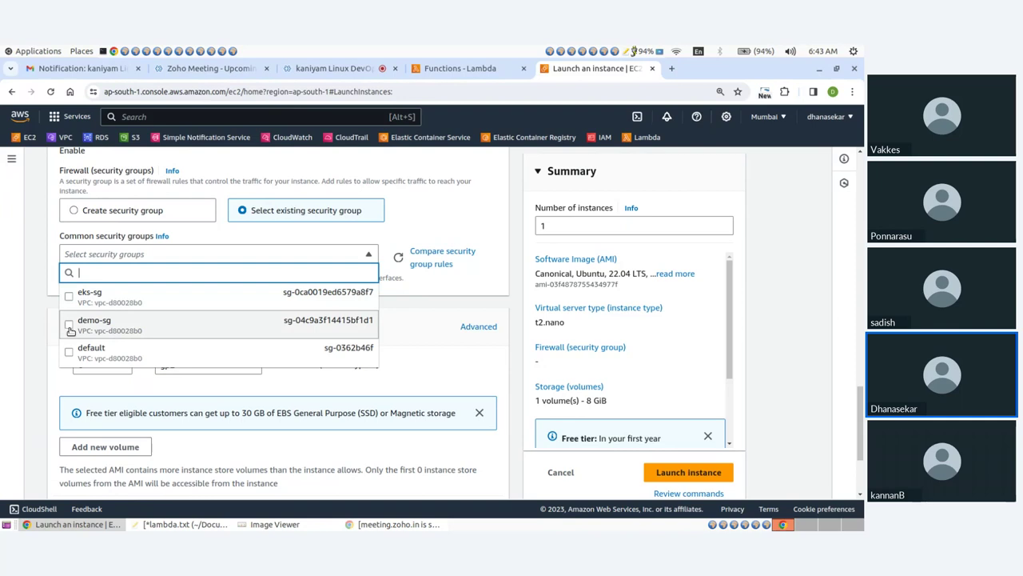
{"action": "left_click", "coordinate": [71, 326]}
{"action": "scroll", "coordinate": [240, 312], "scroll_direction": "up", "scroll_amount": 2}
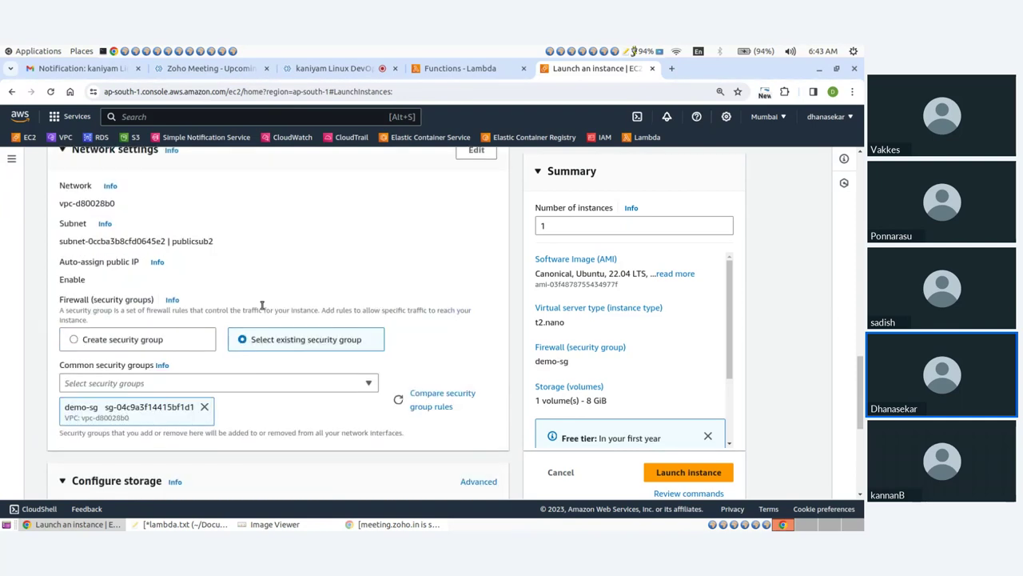
Launch the configured instance and refresh the EC2 instances list to check its state
{"action": "scroll", "coordinate": [391, 304], "scroll_direction": "down", "scroll_amount": 4}
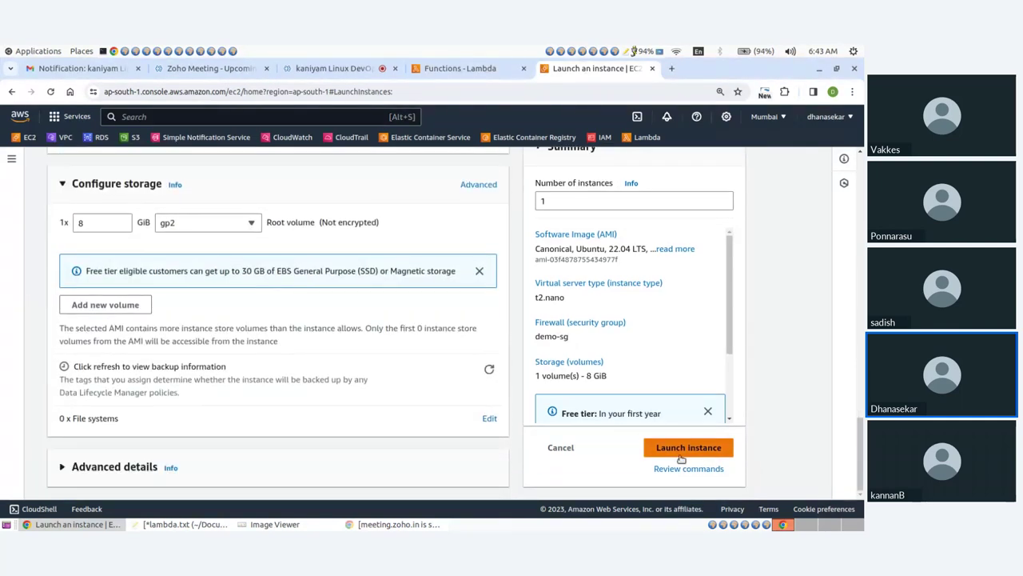
{"action": "left_click", "coordinate": [686, 449]}
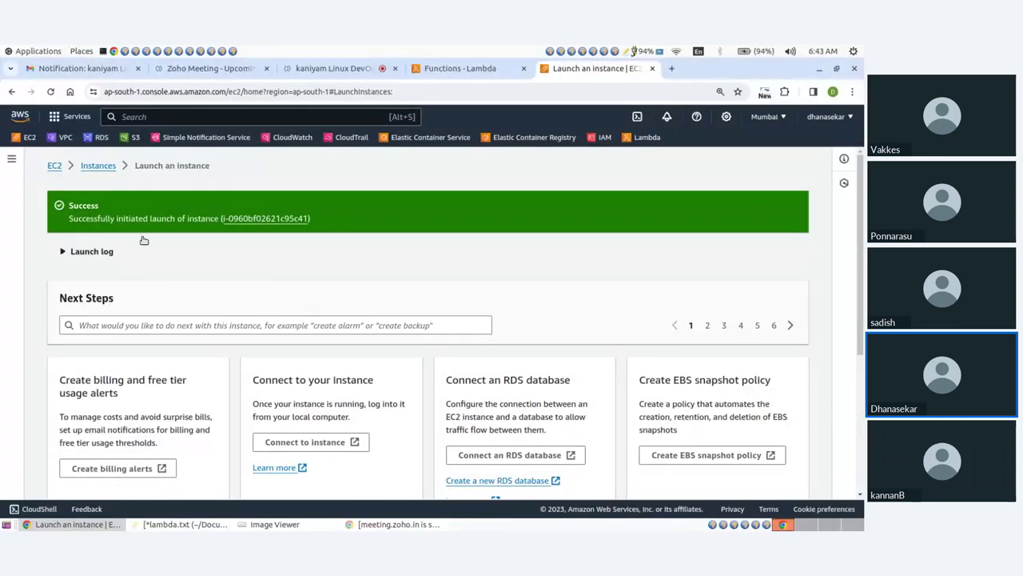
{"action": "left_click", "coordinate": [98, 167]}
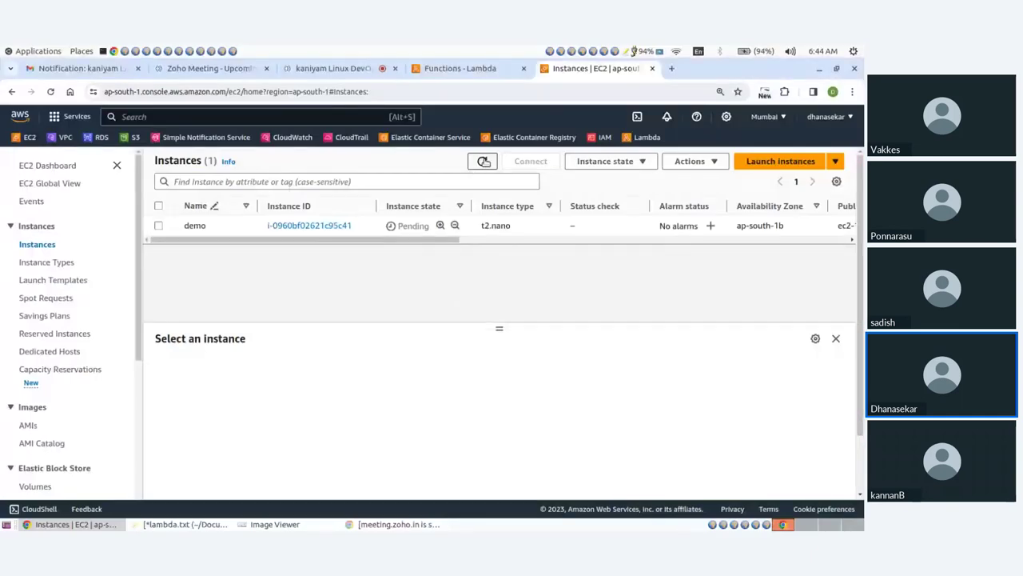
{"action": "left_click", "coordinate": [484, 161]}
{"action": "left_click", "coordinate": [483, 160]}
{"action": "left_click", "coordinate": [484, 162]}
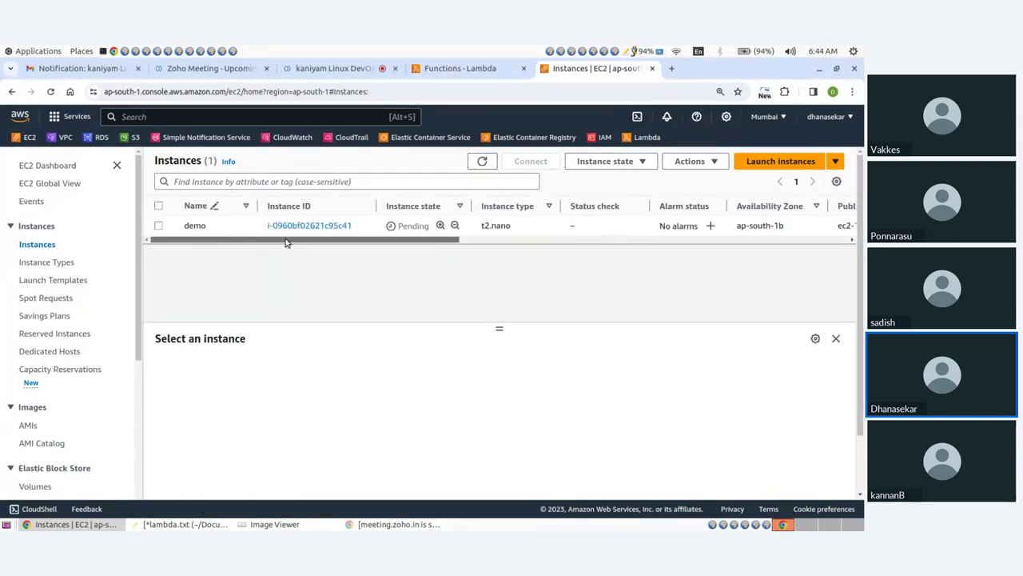
Start creating a Lambda function from scratch and name it ec2-stop
{"action": "left_click", "coordinate": [459, 70]}
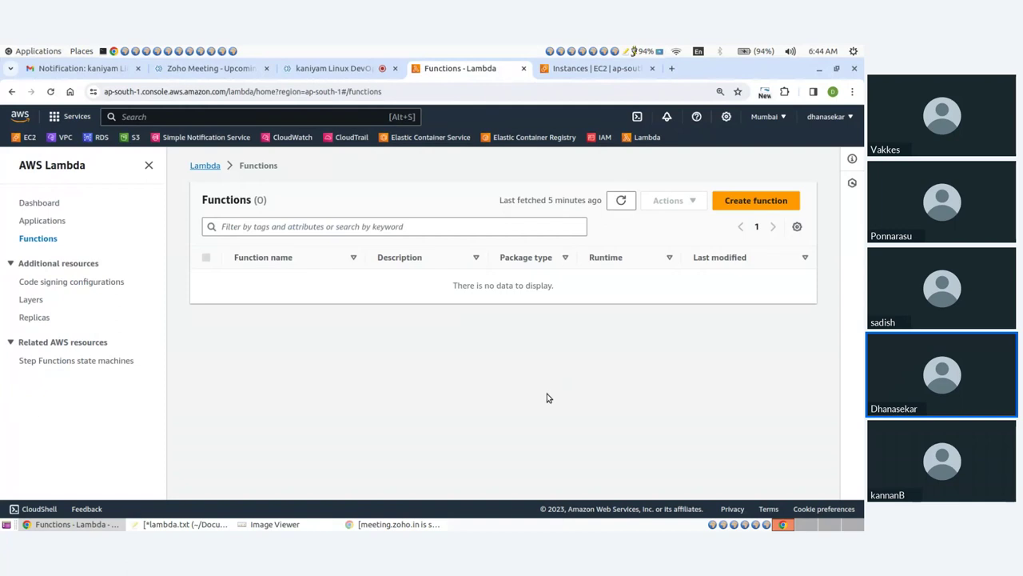
{"action": "left_click", "coordinate": [748, 202]}
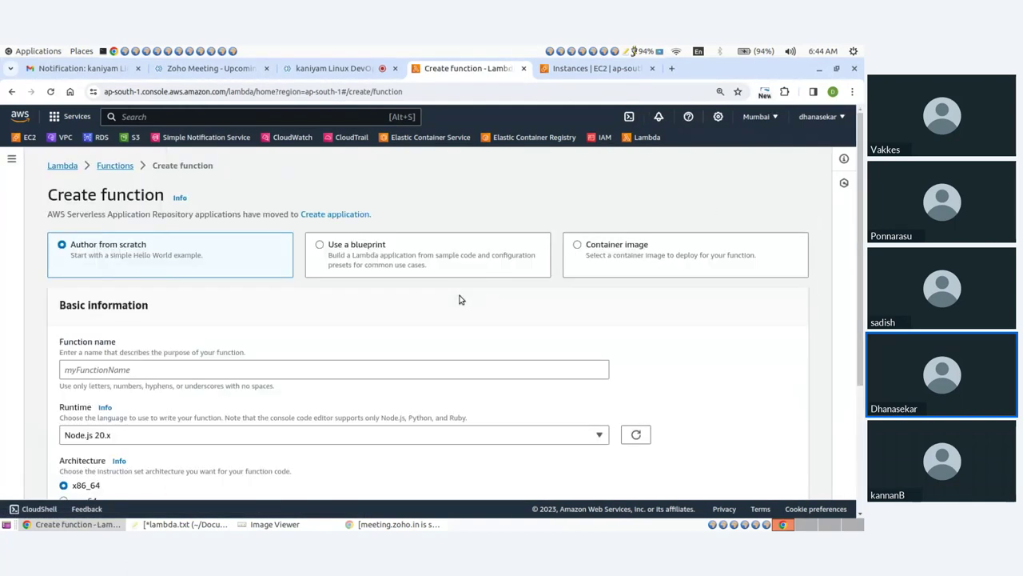
{"action": "scroll", "coordinate": [211, 333], "scroll_direction": "down", "scroll_amount": 2}
{"action": "left_click", "coordinate": [132, 239]}
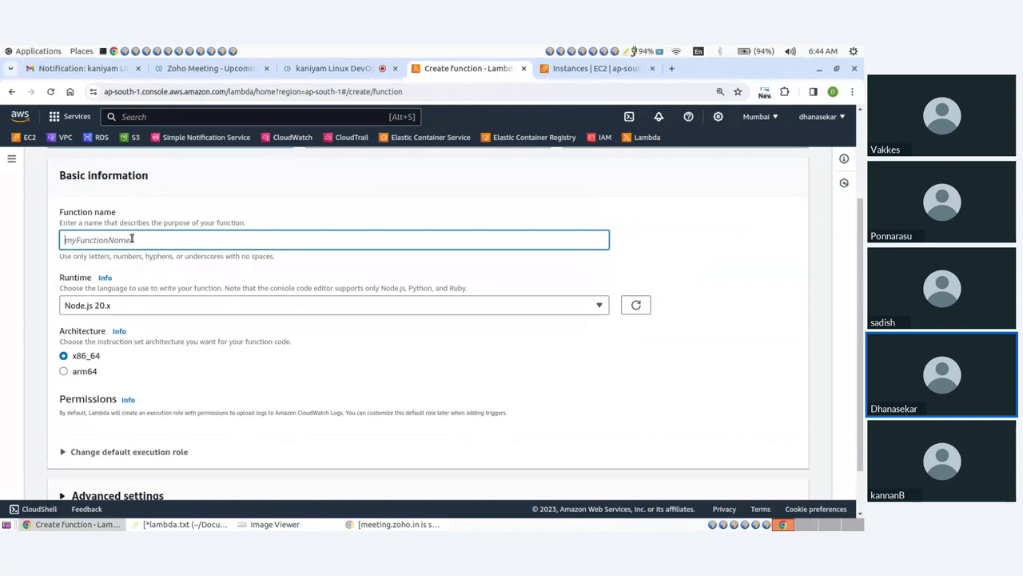
{"action": "type", "text": "ec2-stop"}
Set the function's runtime to Python 3.7
{"action": "left_click", "coordinate": [94, 311]}
{"action": "scroll", "coordinate": [154, 366], "scroll_direction": "down", "scroll_amount": 1}
{"action": "scroll", "coordinate": [104, 388], "scroll_direction": "up", "scroll_amount": 1}
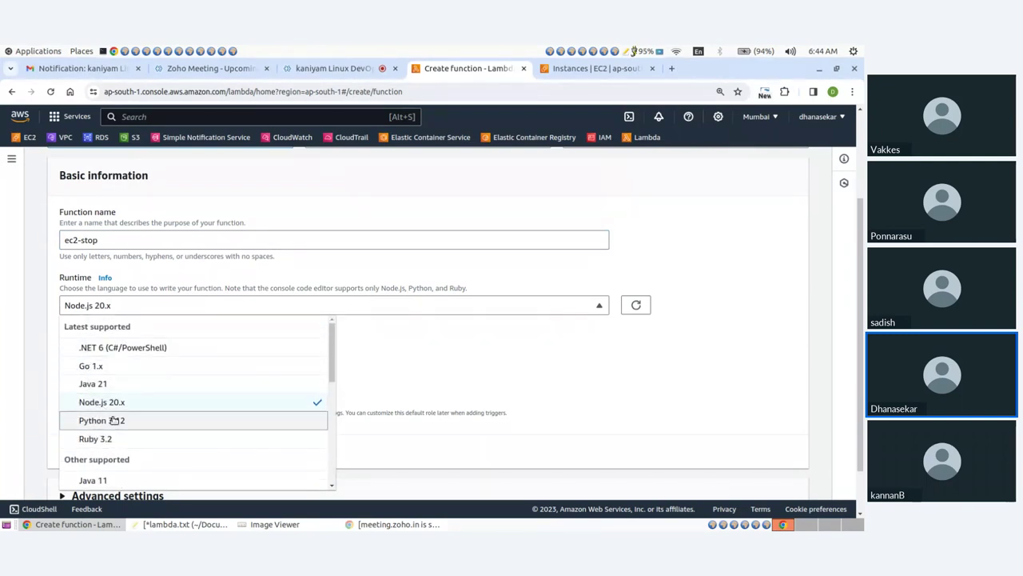
{"action": "scroll", "coordinate": [110, 422], "scroll_direction": "down", "scroll_amount": 2}
{"action": "scroll", "coordinate": [107, 410], "scroll_direction": "up", "scroll_amount": 2}
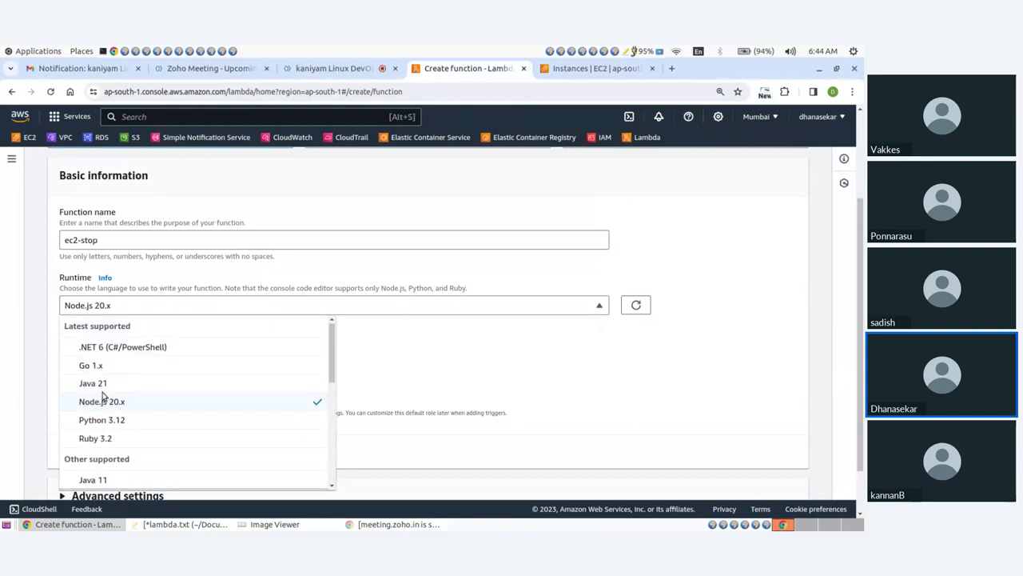
{"action": "scroll", "coordinate": [102, 395], "scroll_direction": "down", "scroll_amount": 3}
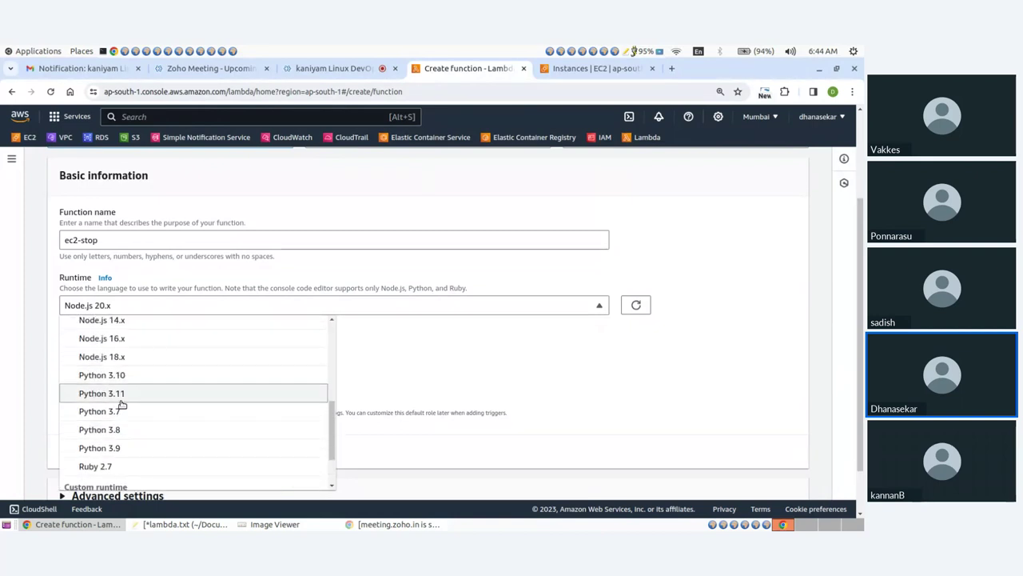
{"action": "left_click", "coordinate": [113, 412]}
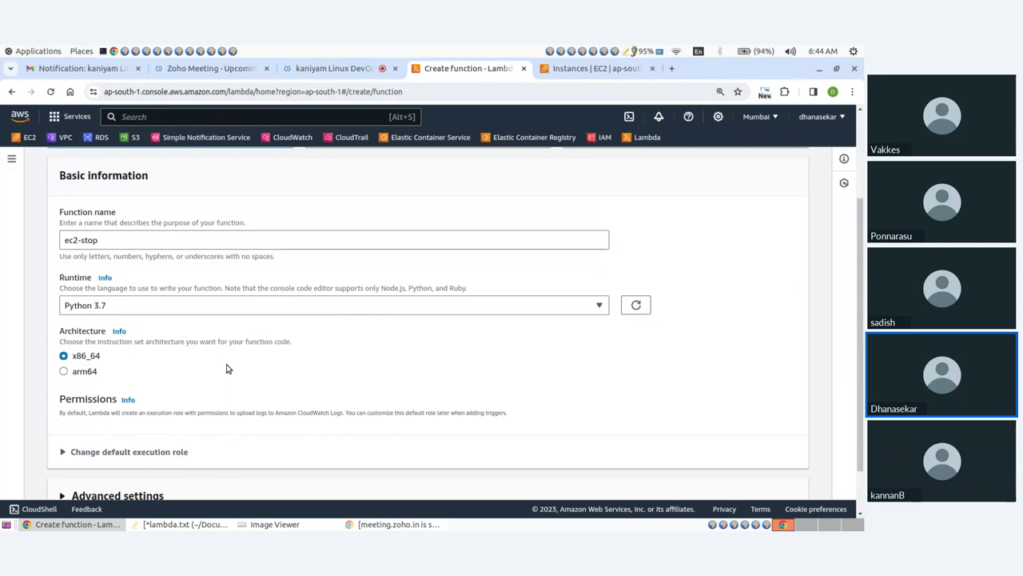
Review the x86_64 architecture choice and expand the default execution role settings to examine the role options
{"action": "scroll", "coordinate": [184, 336], "scroll_direction": "down", "scroll_amount": 1}
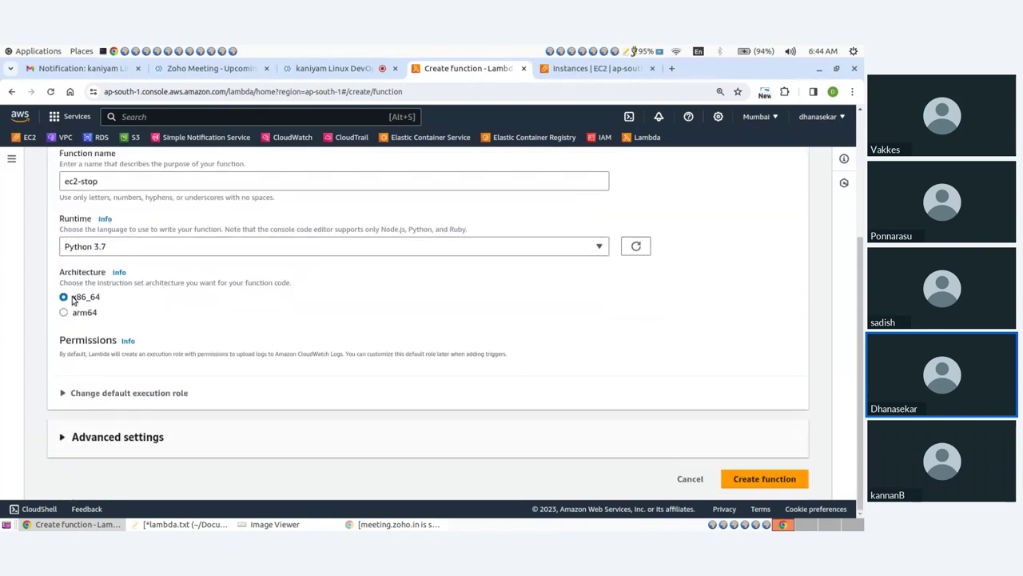
{"action": "left_click_drag", "start_coordinate": [72, 296], "coordinate": [104, 301]}
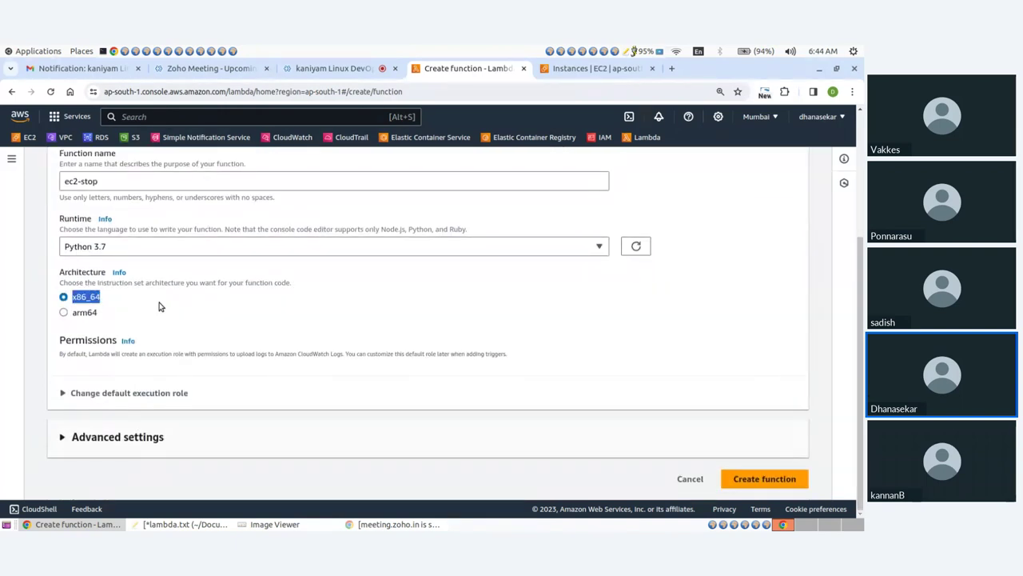
{"action": "left_click", "coordinate": [292, 329]}
{"action": "left_click", "coordinate": [64, 393]}
{"action": "scroll", "coordinate": [64, 390], "scroll_direction": "down", "scroll_amount": 3}
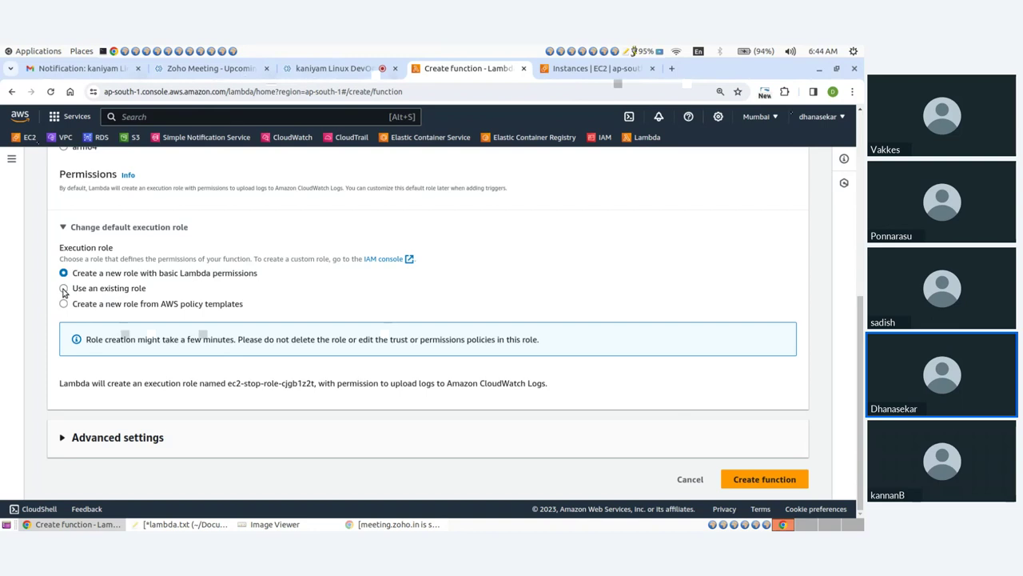
{"action": "left_click_drag", "start_coordinate": [146, 274], "coordinate": [216, 274]}
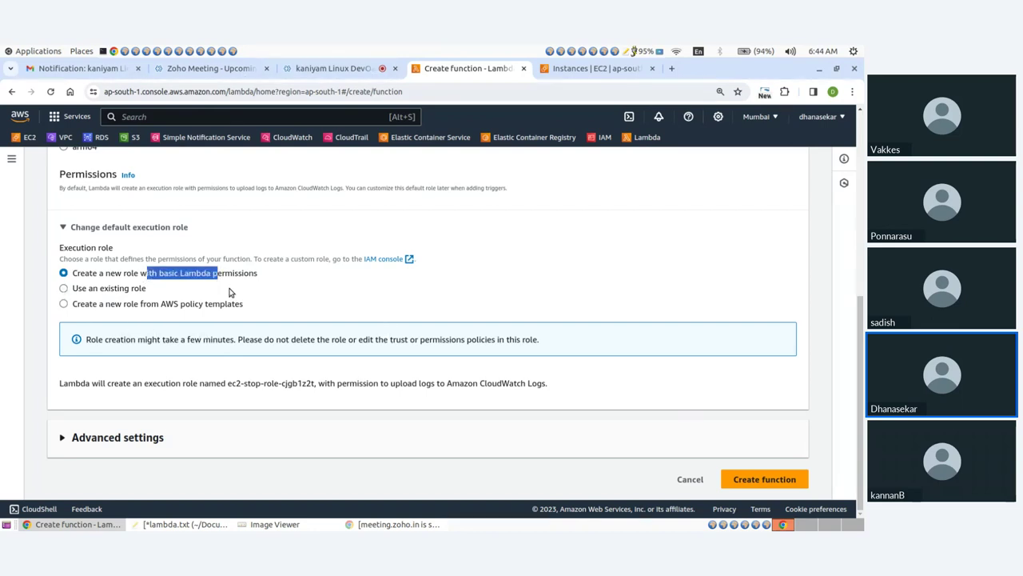
{"action": "left_click", "coordinate": [236, 287]}
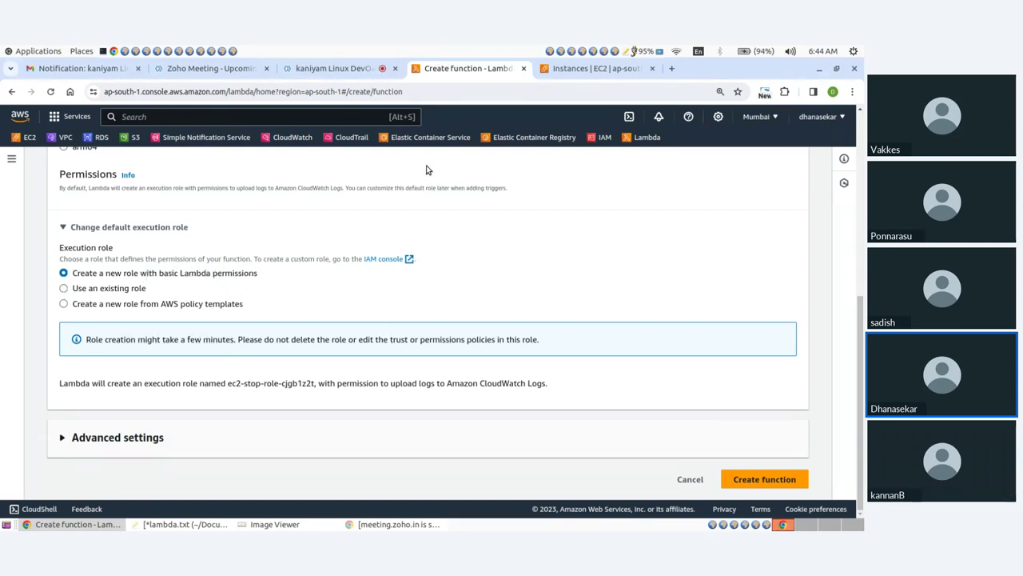
Open the IAM console in a separate tab and refresh the EC2 instances list before switching to IAM
{"action": "middle_click", "coordinate": [601, 136]}
{"action": "left_click", "coordinate": [590, 70]}
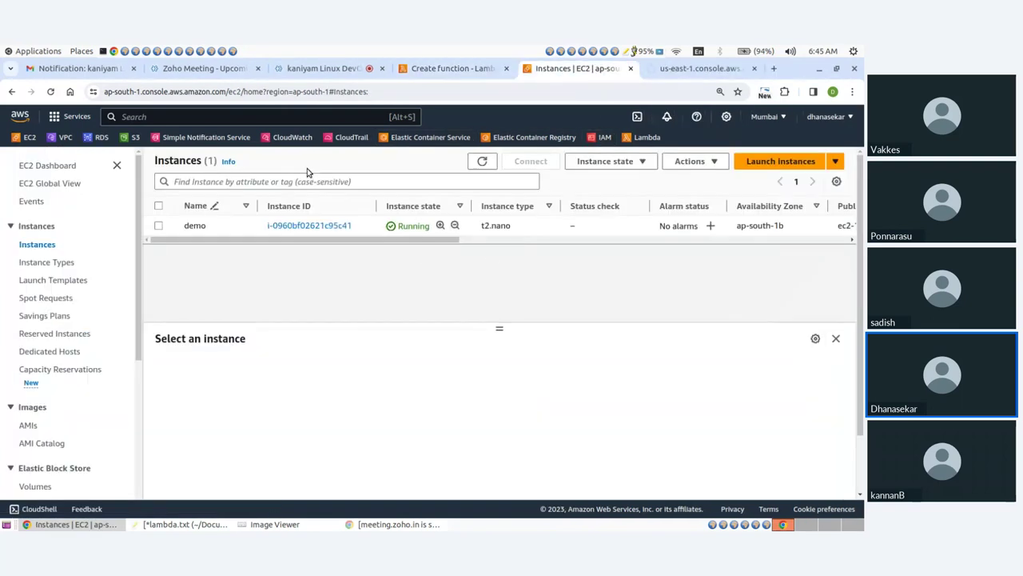
{"action": "left_click", "coordinate": [483, 161]}
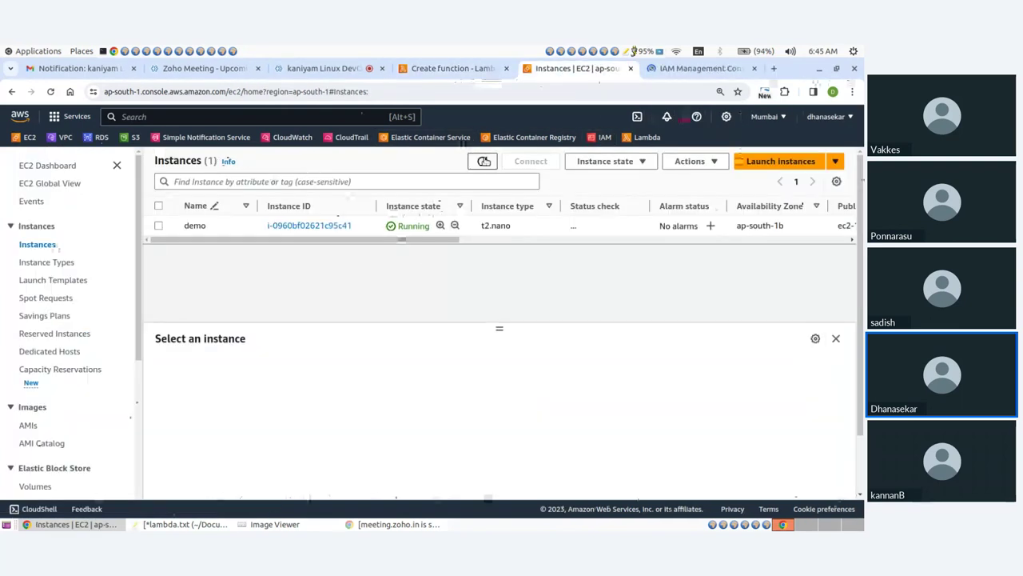
{"action": "left_click", "coordinate": [681, 72]}
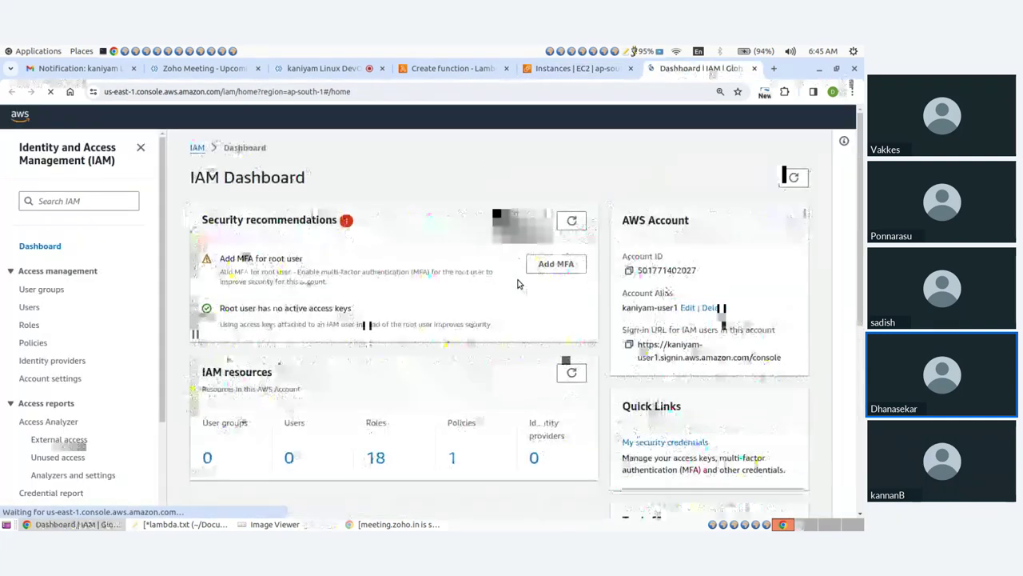
Start creating a new IAM policy and choose EC2 as its service
{"action": "scroll", "coordinate": [119, 315], "scroll_direction": "down", "scroll_amount": 4}
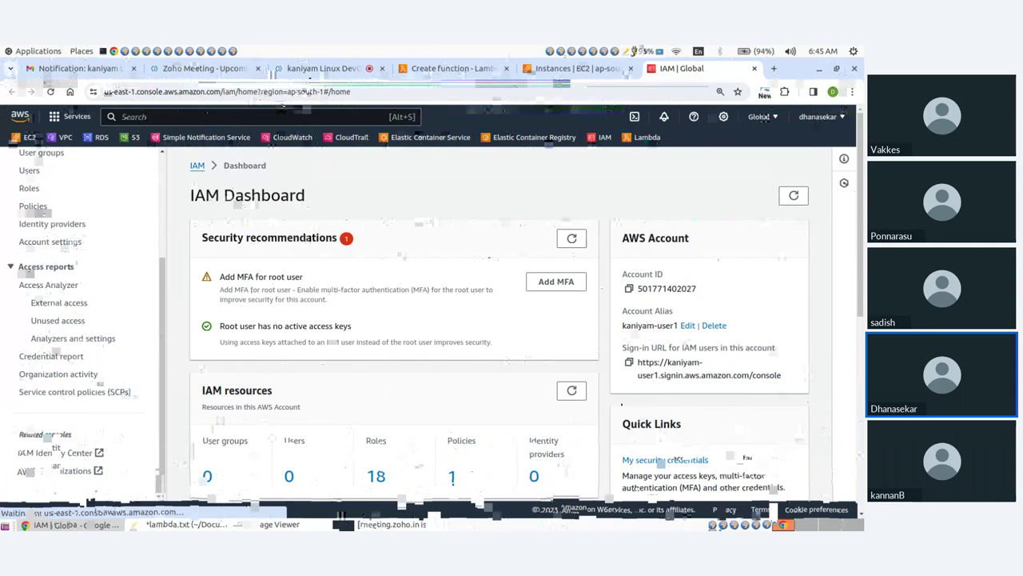
{"action": "left_click", "coordinate": [33, 205]}
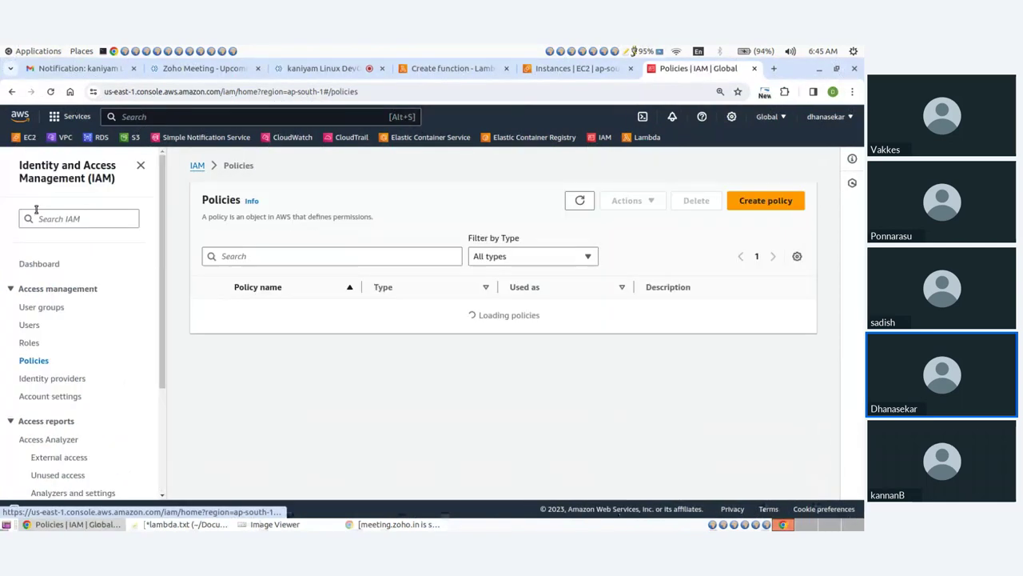
{"action": "left_click", "coordinate": [748, 203]}
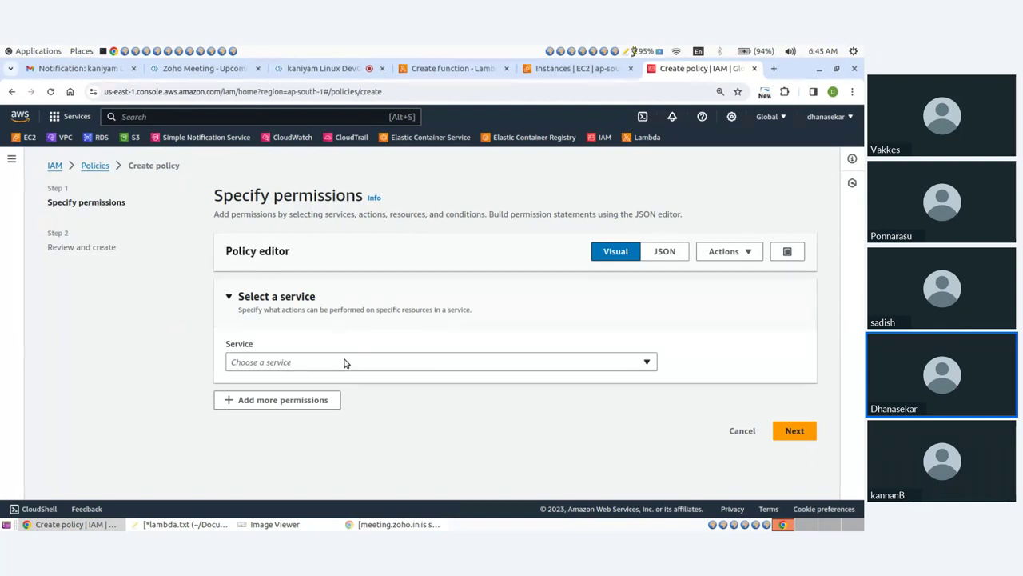
{"action": "left_click", "coordinate": [344, 362]}
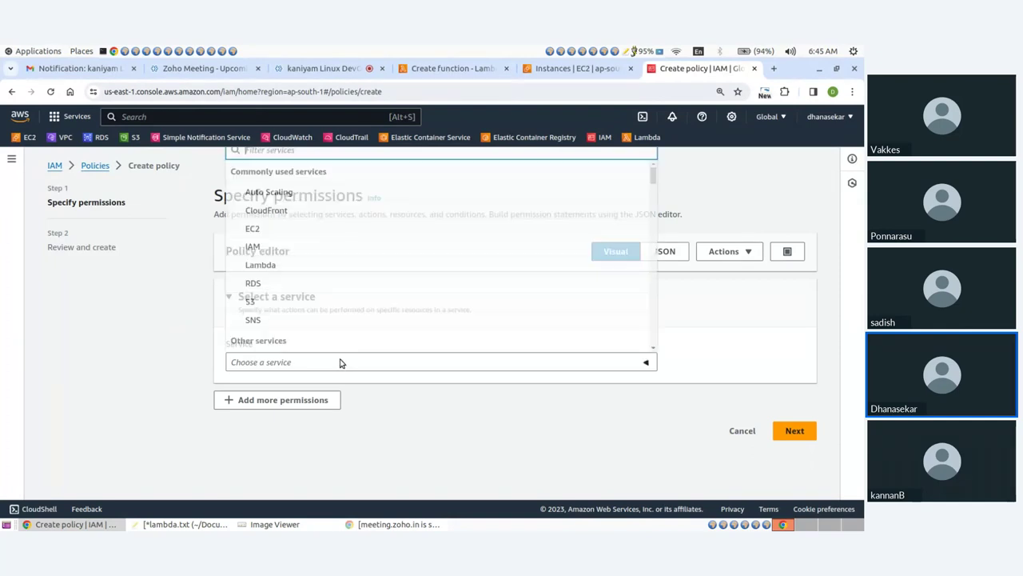
{"action": "left_click", "coordinate": [255, 228]}
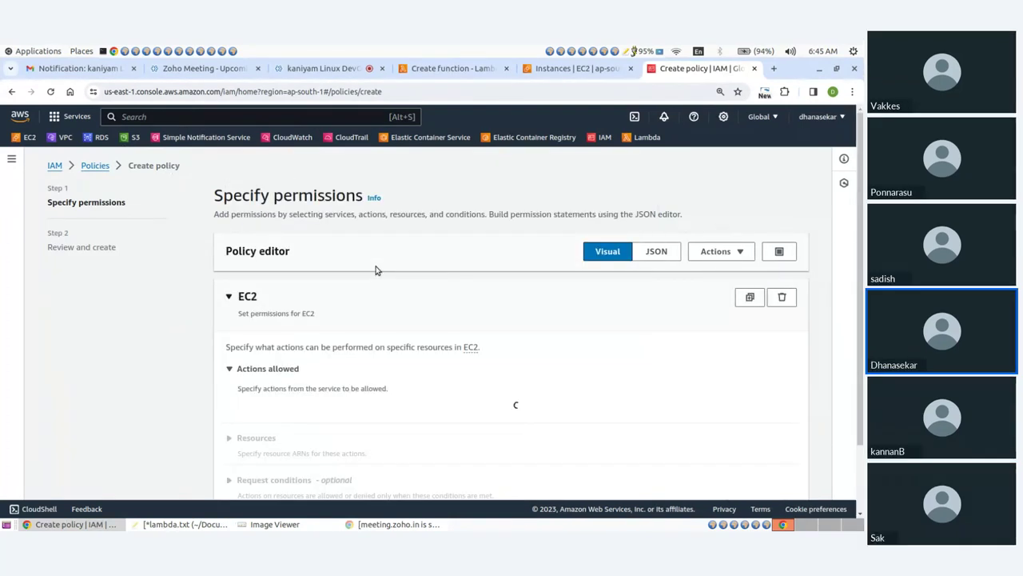
Search the EC2 write actions for "stop" and allow the StopInstances action in the policy
{"action": "scroll", "coordinate": [272, 272], "scroll_direction": "down", "scroll_amount": 3}
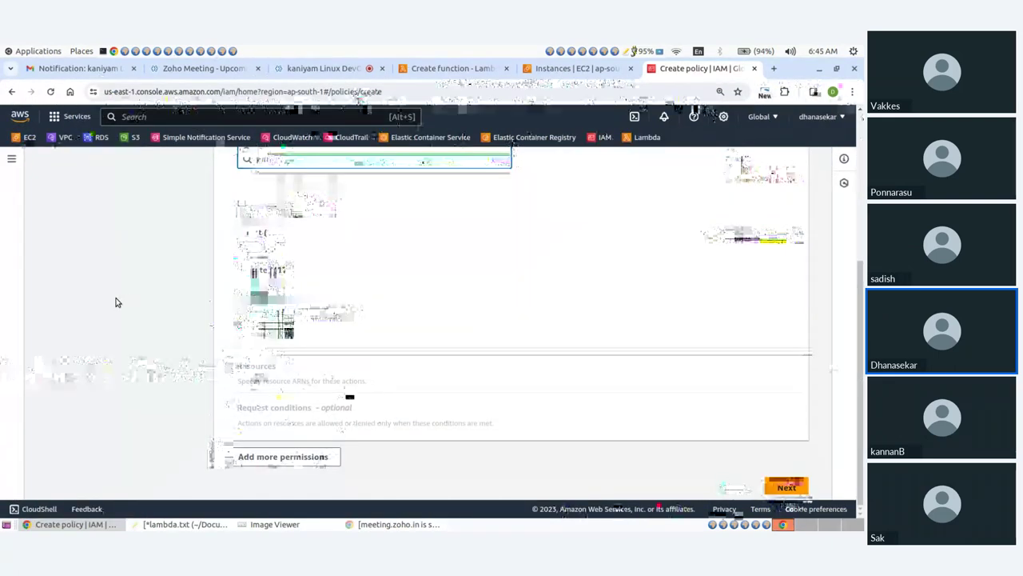
{"action": "scroll", "coordinate": [118, 301], "scroll_direction": "up", "scroll_amount": 1}
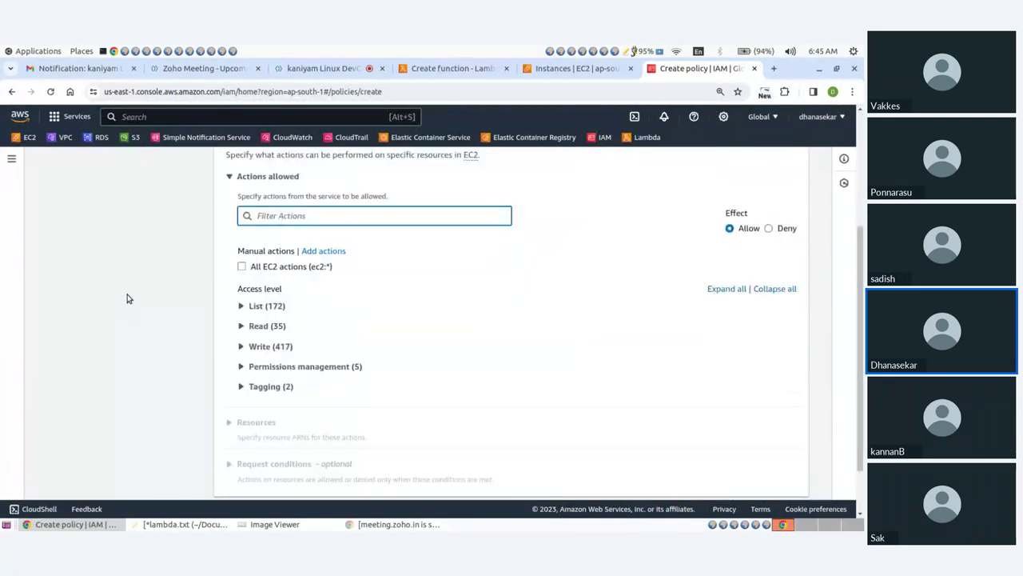
{"action": "left_click", "coordinate": [241, 346]}
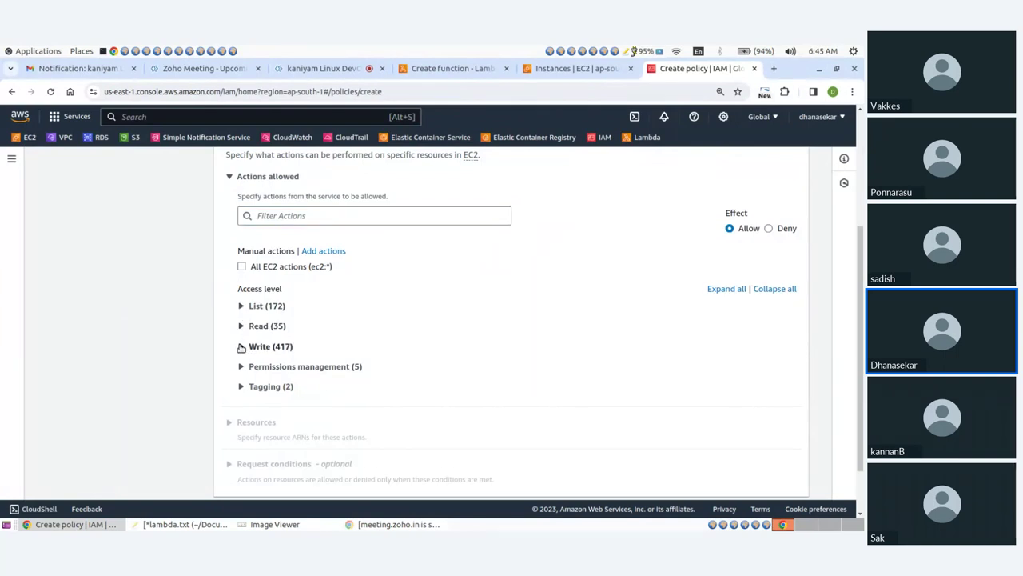
{"action": "left_click", "coordinate": [241, 346]}
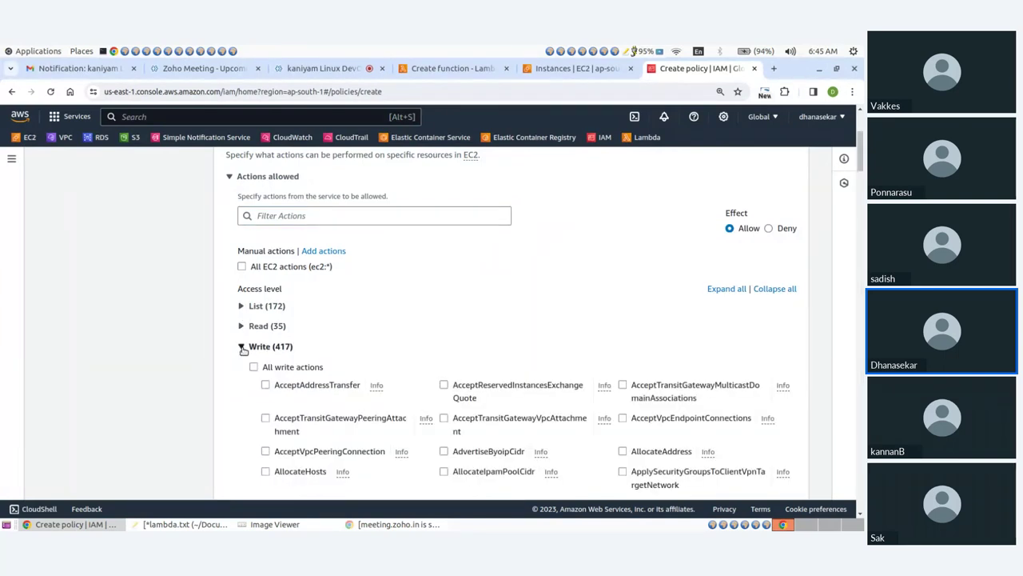
{"action": "scroll", "coordinate": [312, 342], "scroll_direction": "down", "scroll_amount": 6}
{"action": "scroll", "coordinate": [316, 339], "scroll_direction": "down", "scroll_amount": 10}
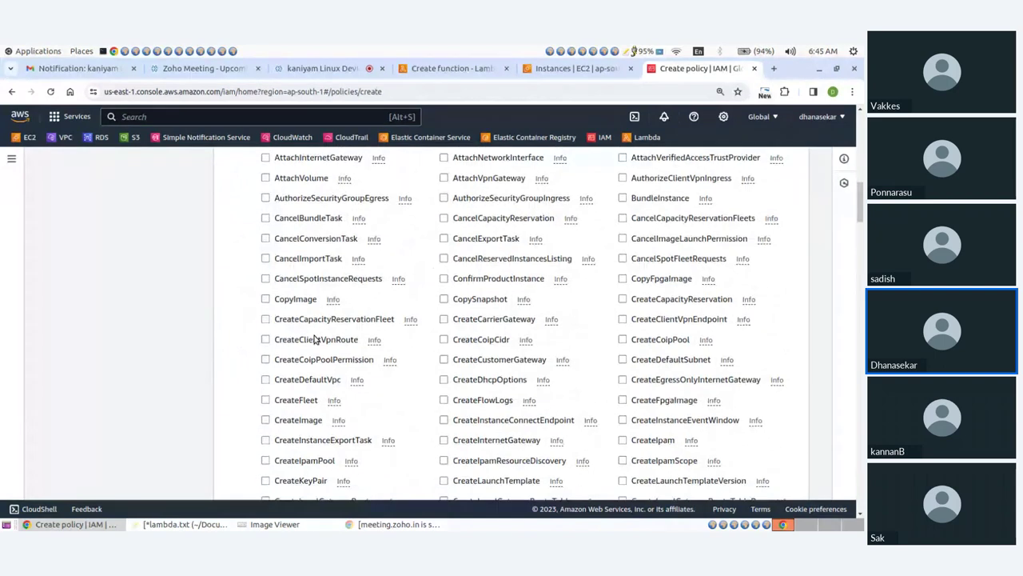
{"action": "scroll", "coordinate": [316, 336], "scroll_direction": "down", "scroll_amount": 10}
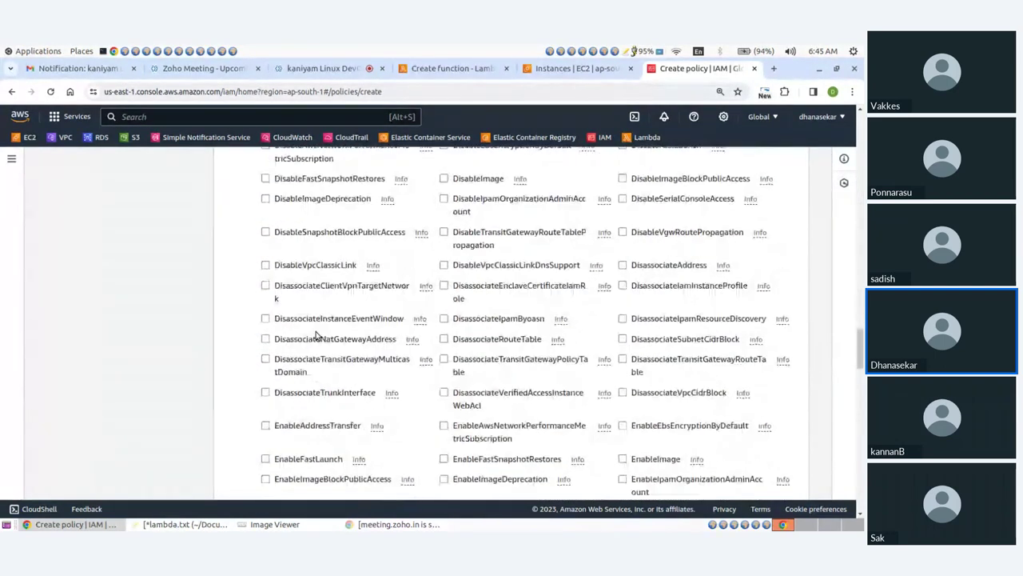
{"action": "scroll", "coordinate": [420, 326], "scroll_direction": "down", "scroll_amount": 10}
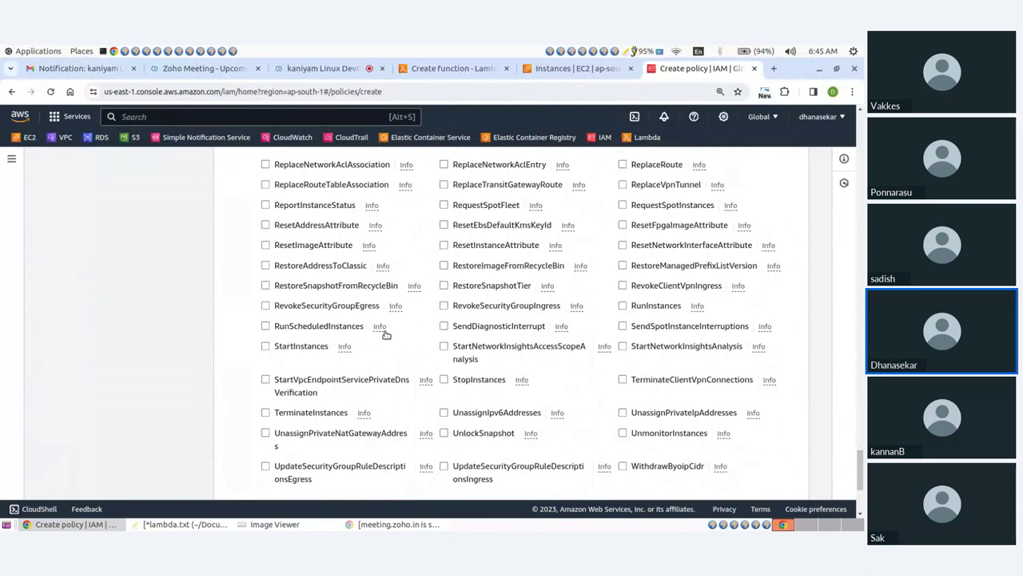
{"action": "key", "text": "ctrl+f"}
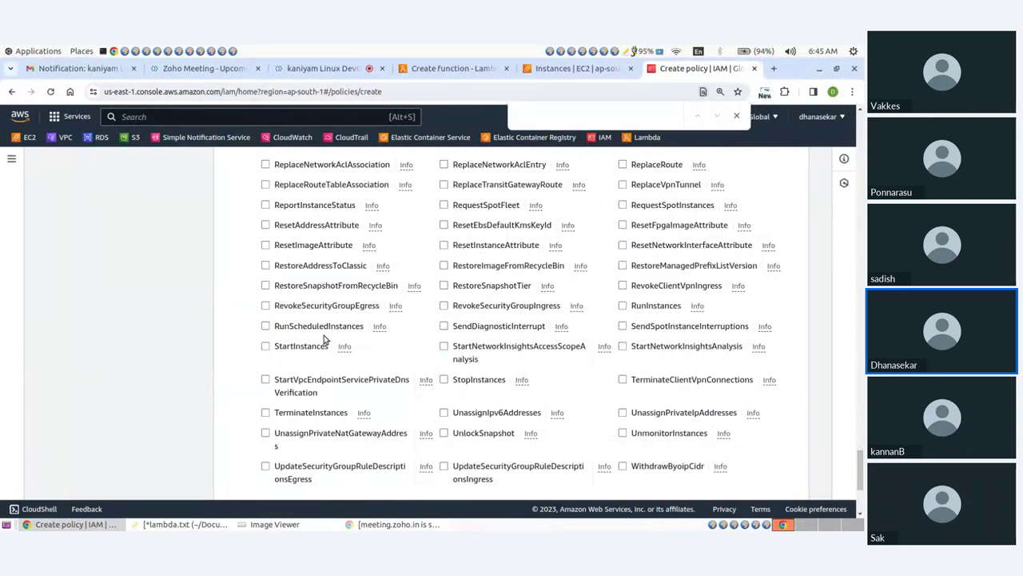
{"action": "type", "text": "stop"}
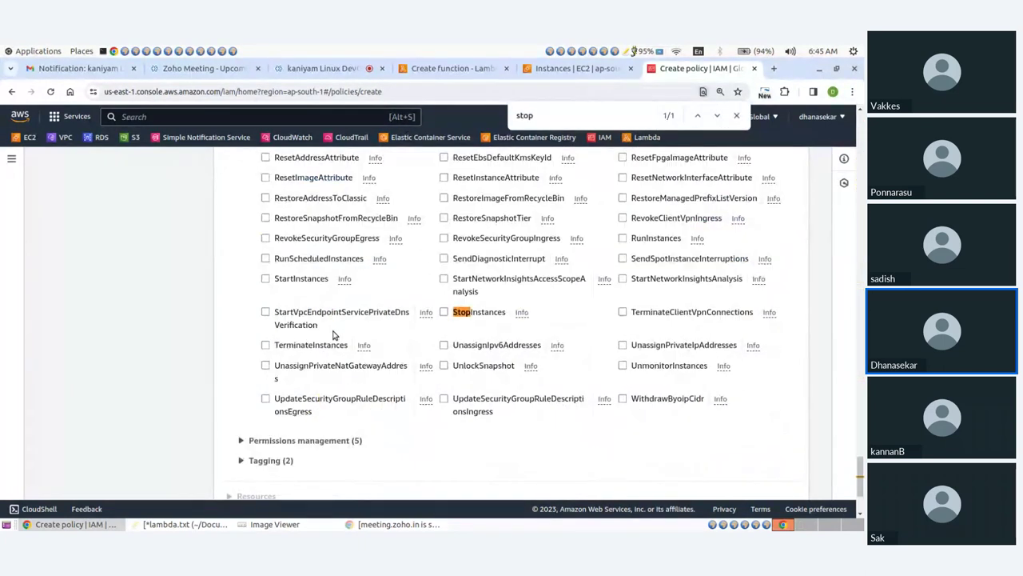
{"action": "left_click", "coordinate": [445, 313]}
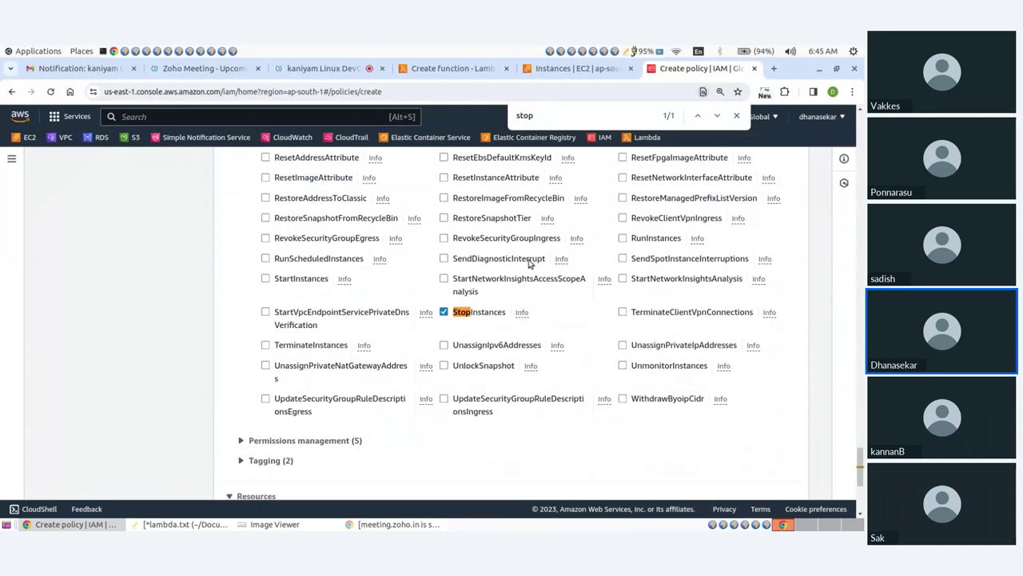
{"action": "left_click", "coordinate": [735, 117]}
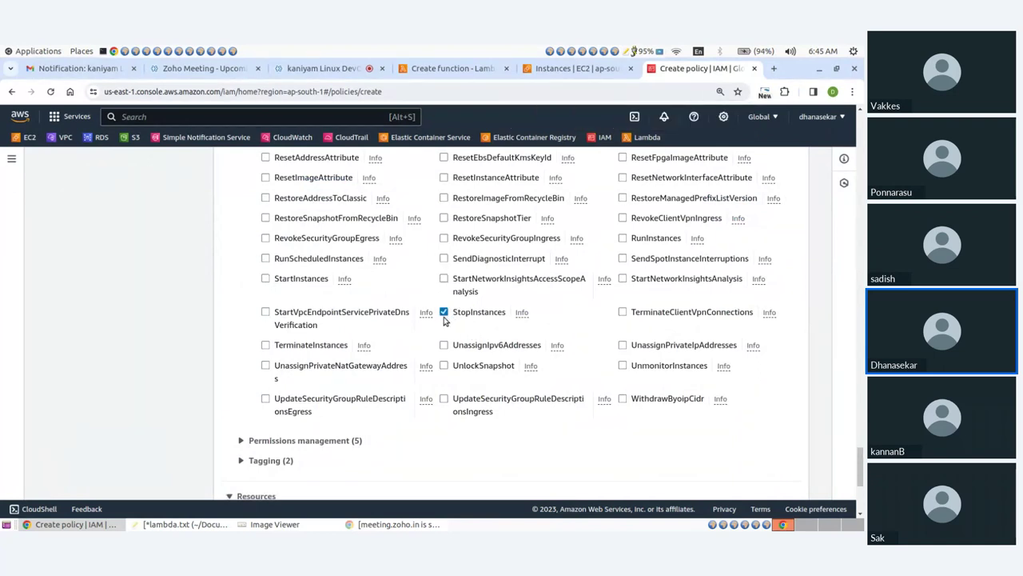
Start adding an instance ARN to the policy's resources, limited to this account and the region ap-south-1
{"action": "scroll", "coordinate": [474, 329], "scroll_direction": "down", "scroll_amount": 3}
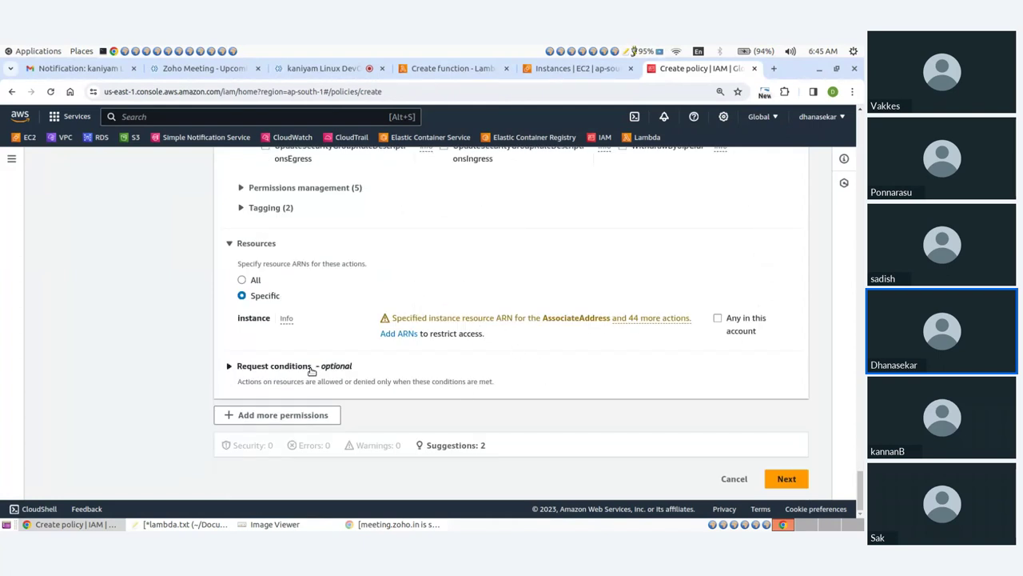
{"action": "left_click", "coordinate": [397, 333]}
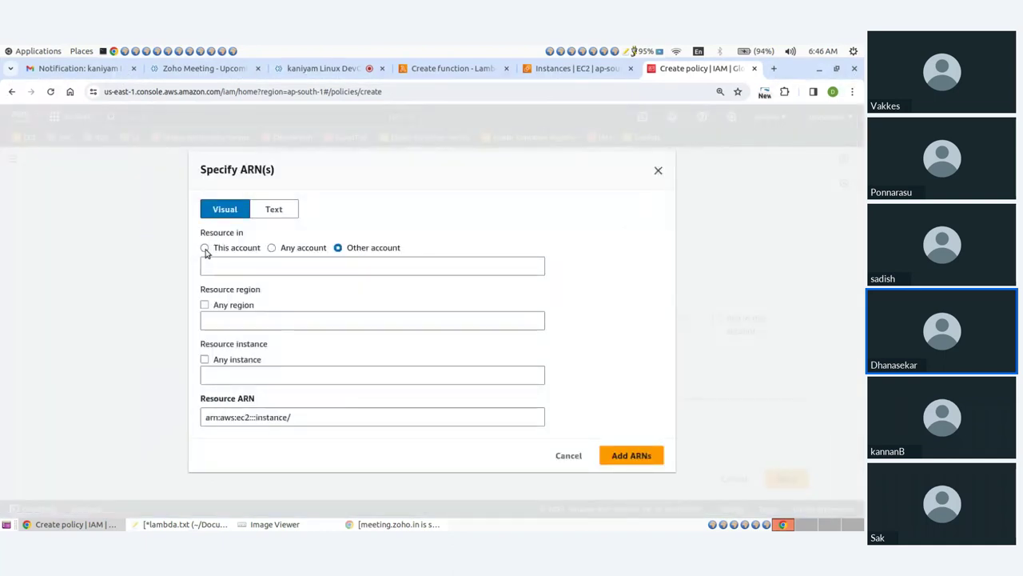
{"action": "left_click", "coordinate": [235, 252]}
{"action": "left_click", "coordinate": [231, 311]}
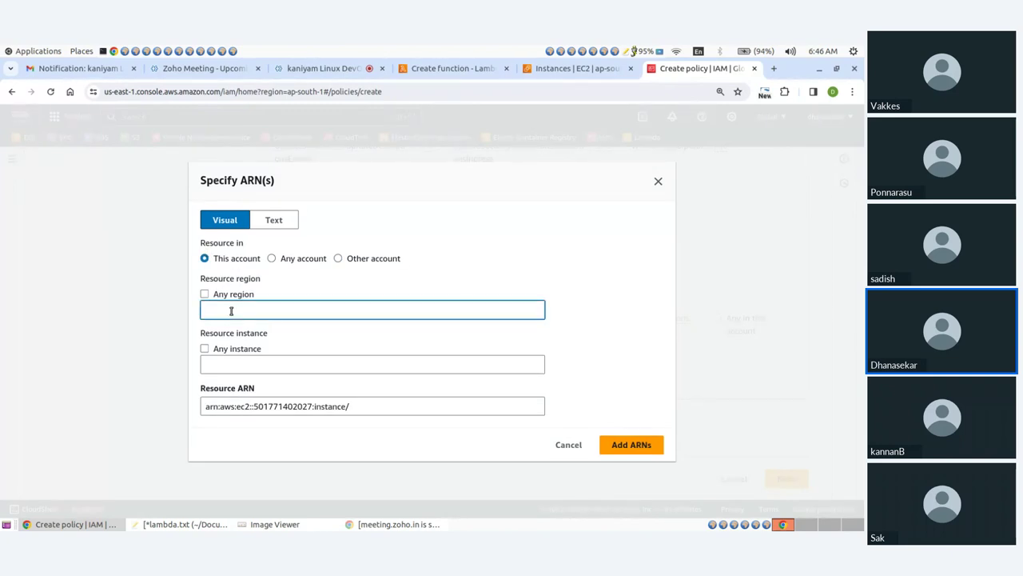
{"action": "type", "text": "ap-sou"}
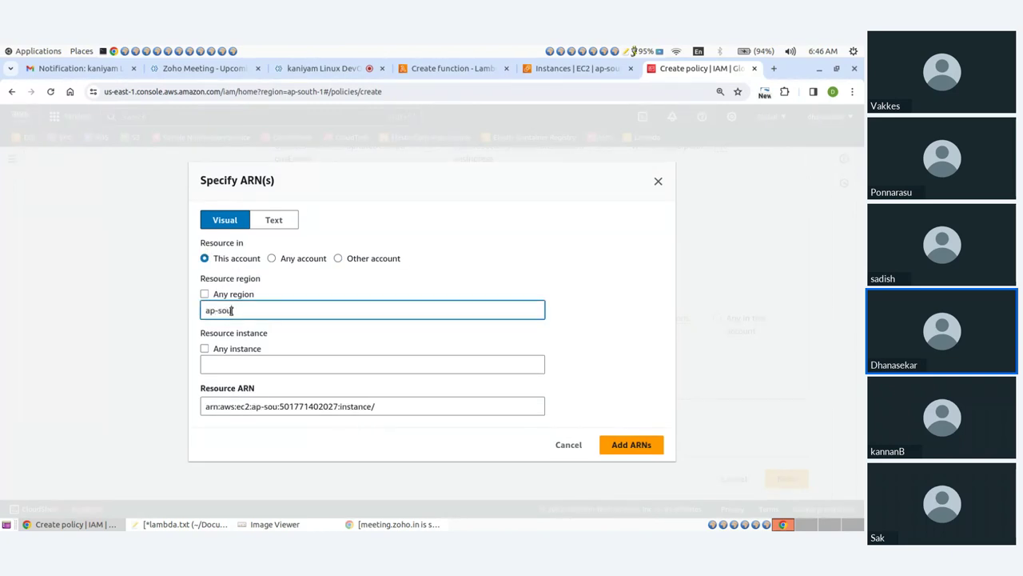
{"action": "type", "text": "th-1"}
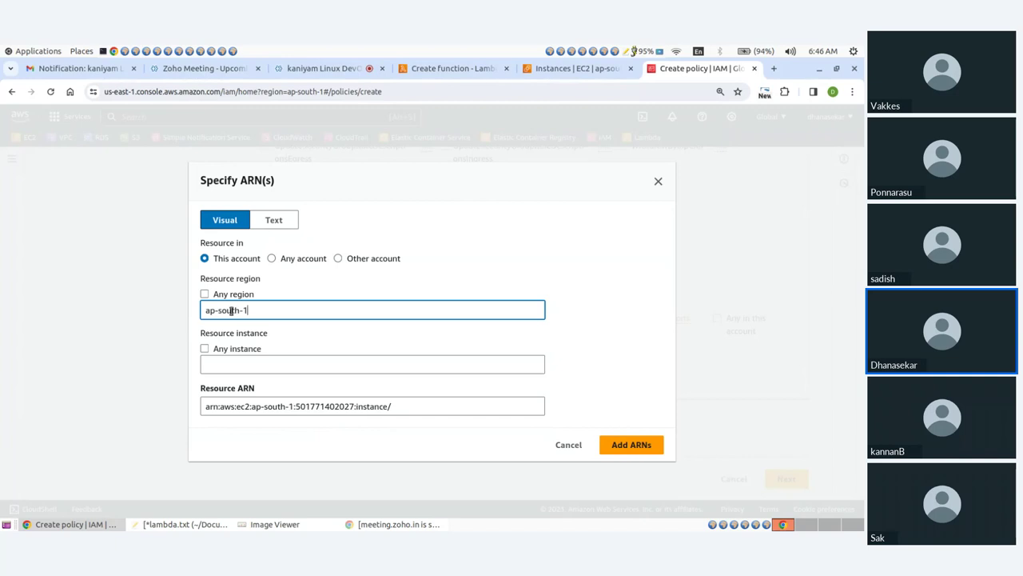
Try the any-region option for the instance ARN, and set the resource region back to ap-south-1
{"action": "left_click", "coordinate": [204, 295]}
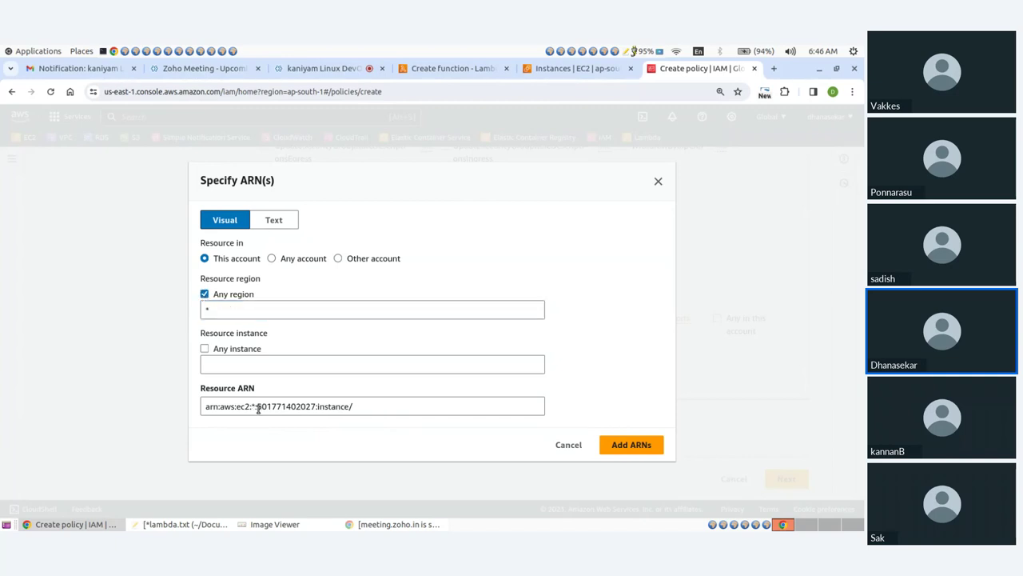
{"action": "left_click", "coordinate": [205, 294]}
{"action": "left_click", "coordinate": [216, 309]}
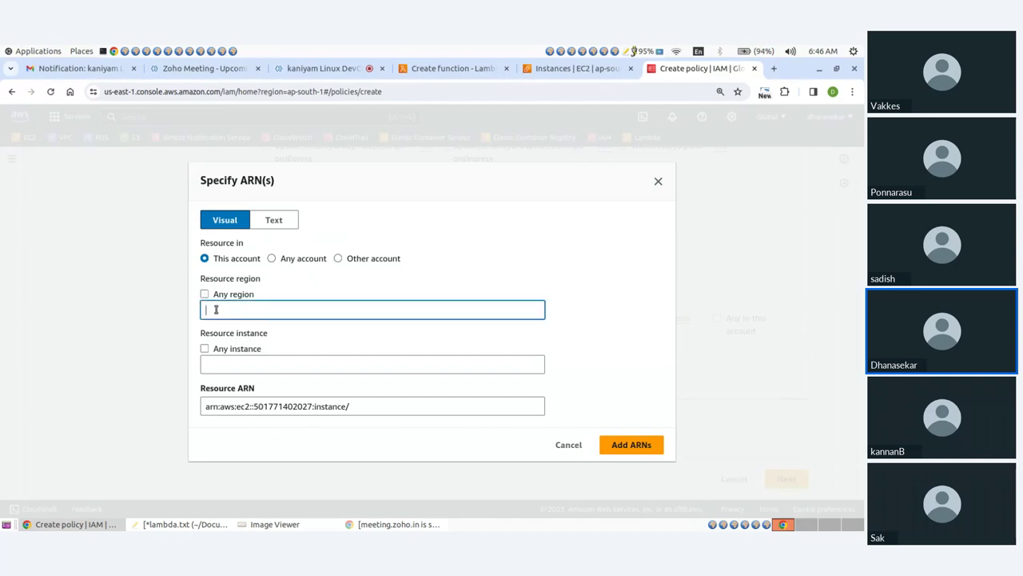
{"action": "type", "text": "ap-sou"}
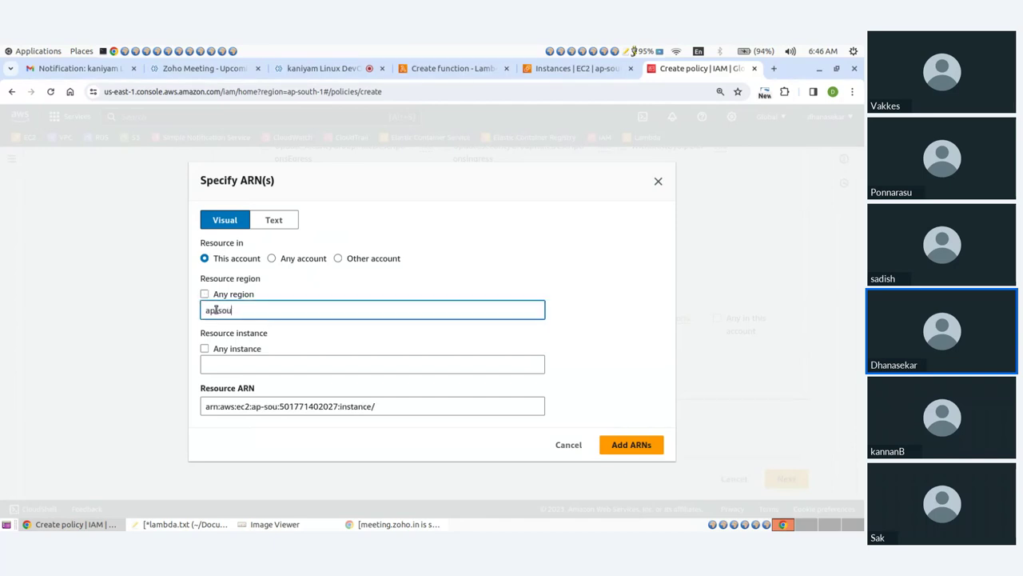
{"action": "type", "text": "th-1"}
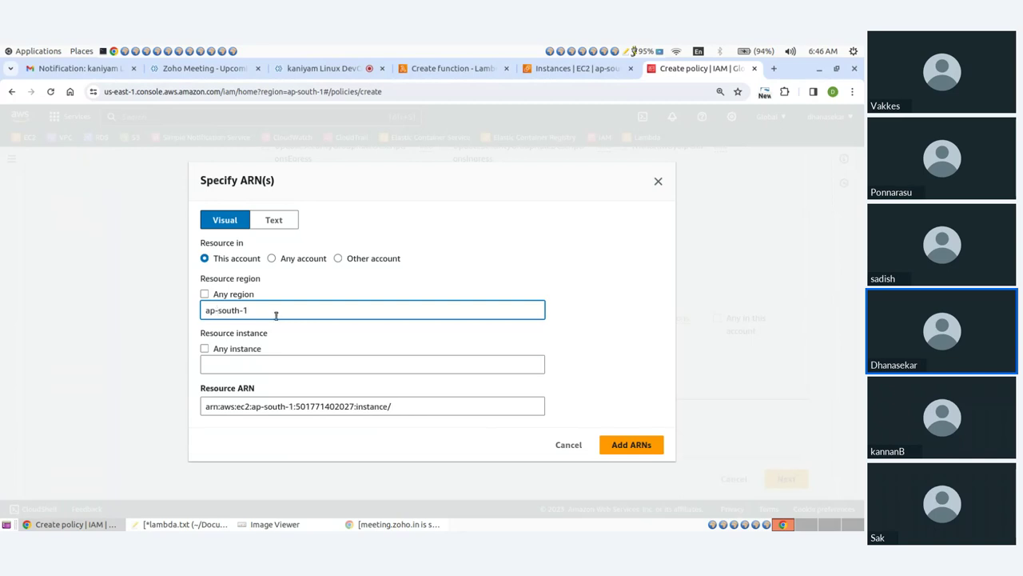
{"action": "left_click_drag", "start_coordinate": [276, 312], "coordinate": [190, 315]}
{"action": "left_click", "coordinate": [295, 335]}
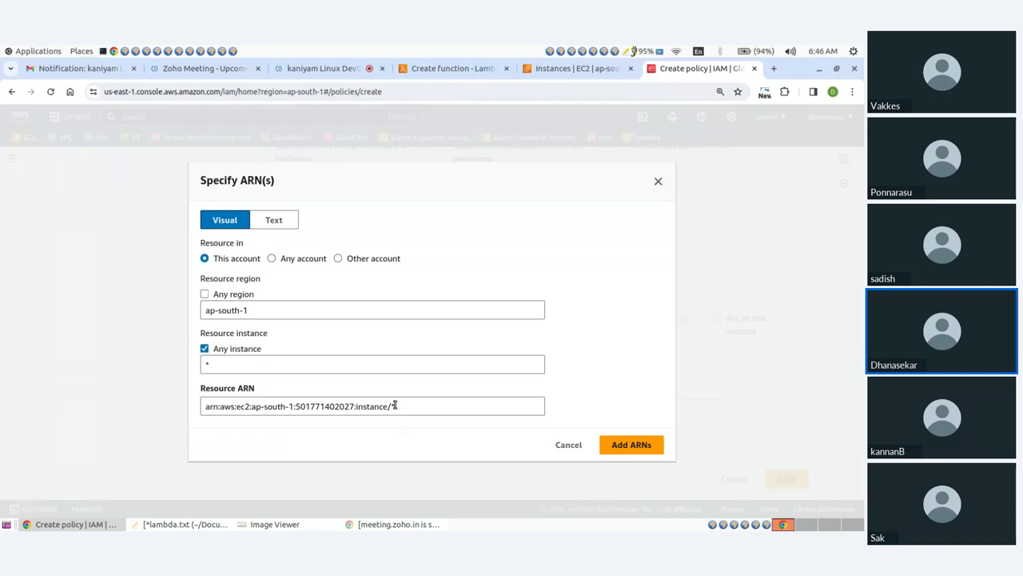
Copy the demo instance's ID, i-0960bf02621c95c41, from the EC2 instances list and add the policy's instance ARN restricted to it
{"action": "left_click", "coordinate": [205, 349]}
{"action": "left_click", "coordinate": [219, 366]}
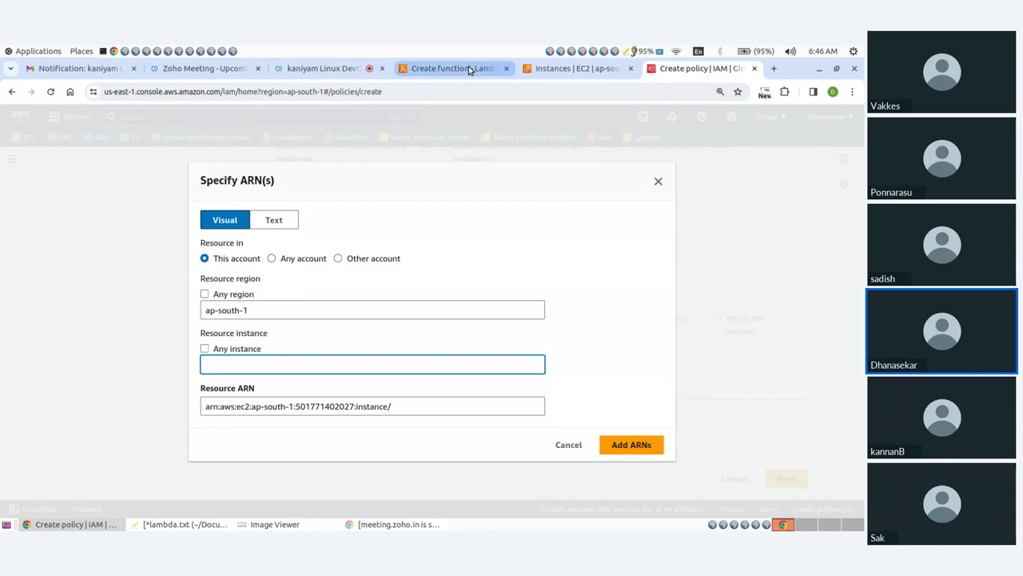
{"action": "left_click", "coordinate": [574, 68]}
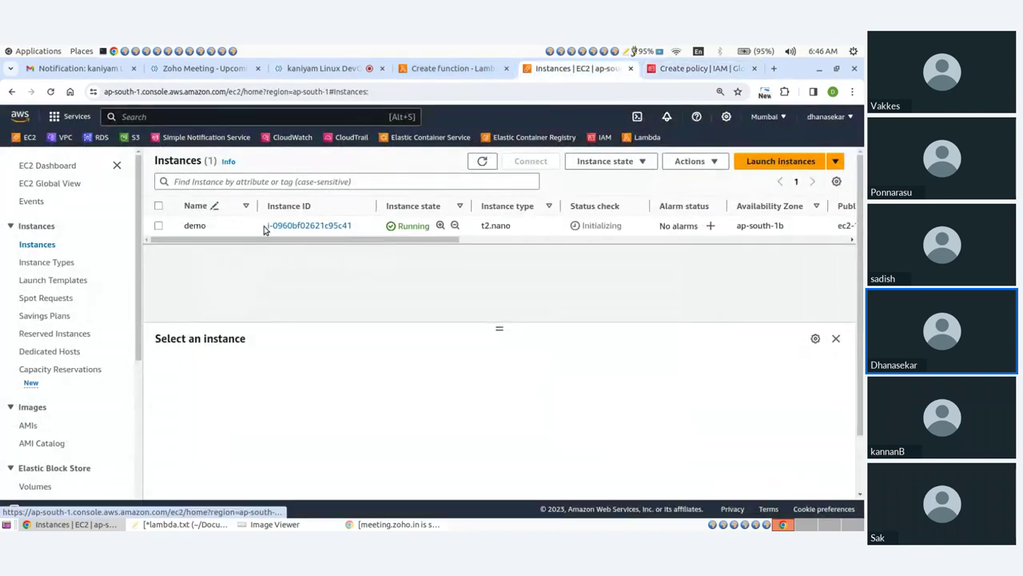
{"action": "left_click_drag", "start_coordinate": [267, 226], "coordinate": [360, 226]}
{"action": "key", "text": "ctrl+c"}
{"action": "left_click", "coordinate": [672, 70]}
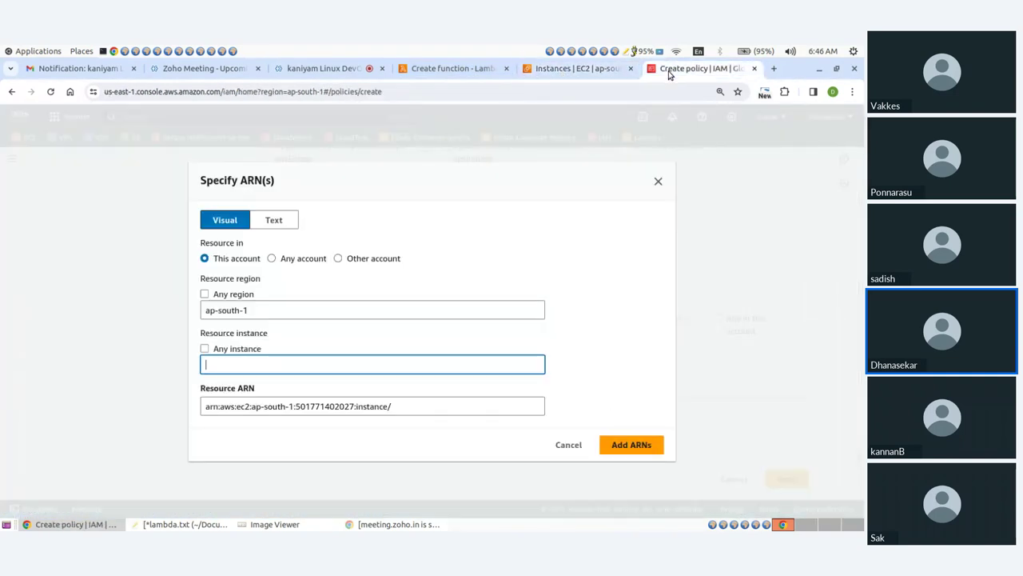
{"action": "key", "text": "ctrl+v"}
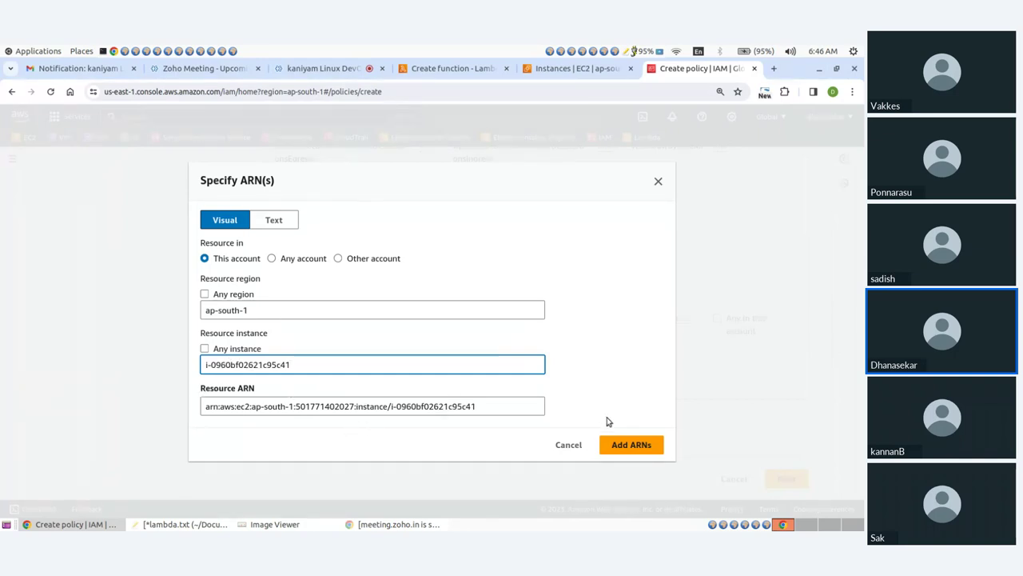
{"action": "left_click", "coordinate": [620, 448]}
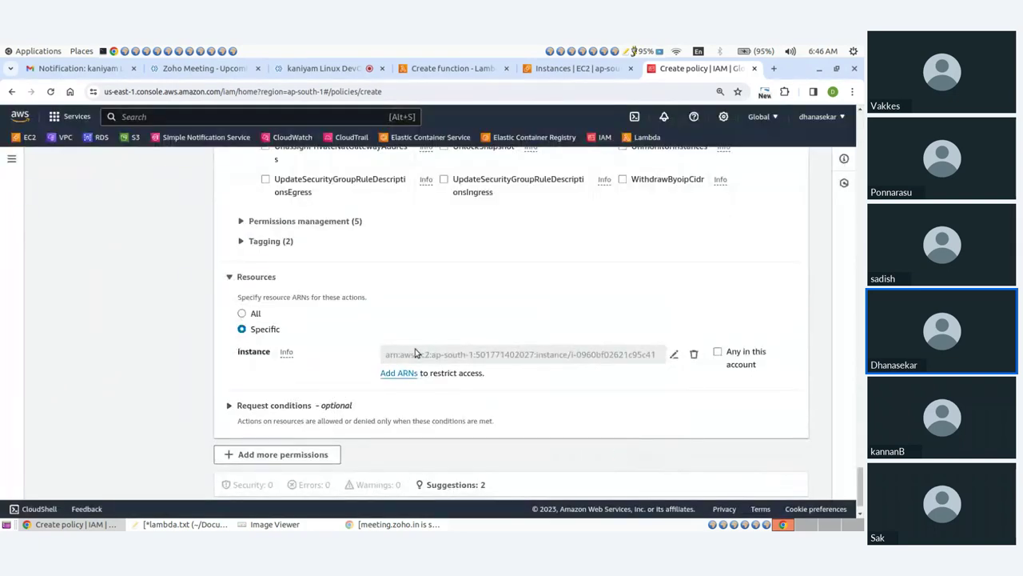
Proceed to the policy's review stage and name the policy ec2-stop
{"action": "scroll", "coordinate": [648, 355], "scroll_direction": "down", "scroll_amount": 1}
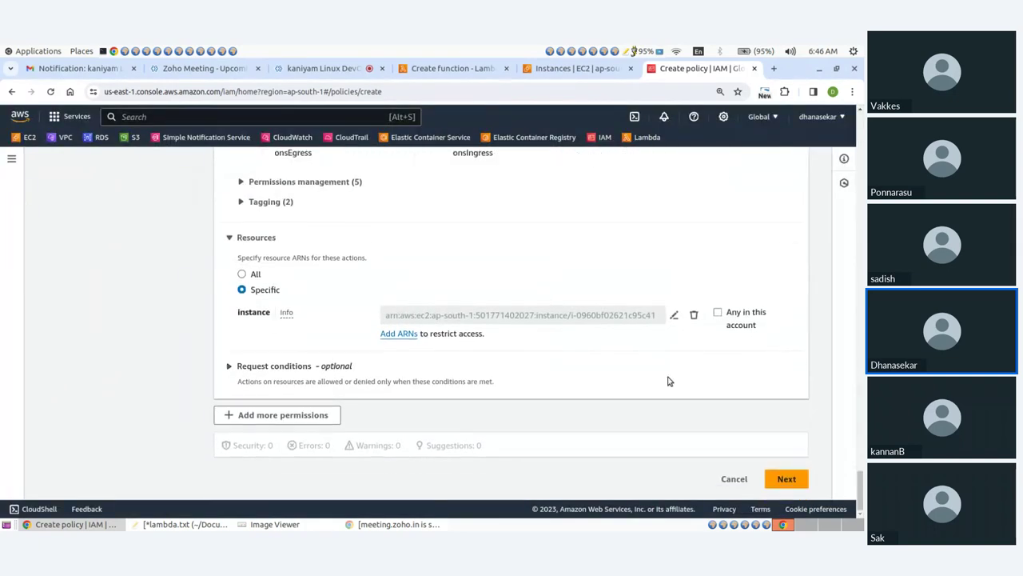
{"action": "left_click", "coordinate": [785, 479]}
{"action": "scroll", "coordinate": [282, 321], "scroll_direction": "down", "scroll_amount": 3}
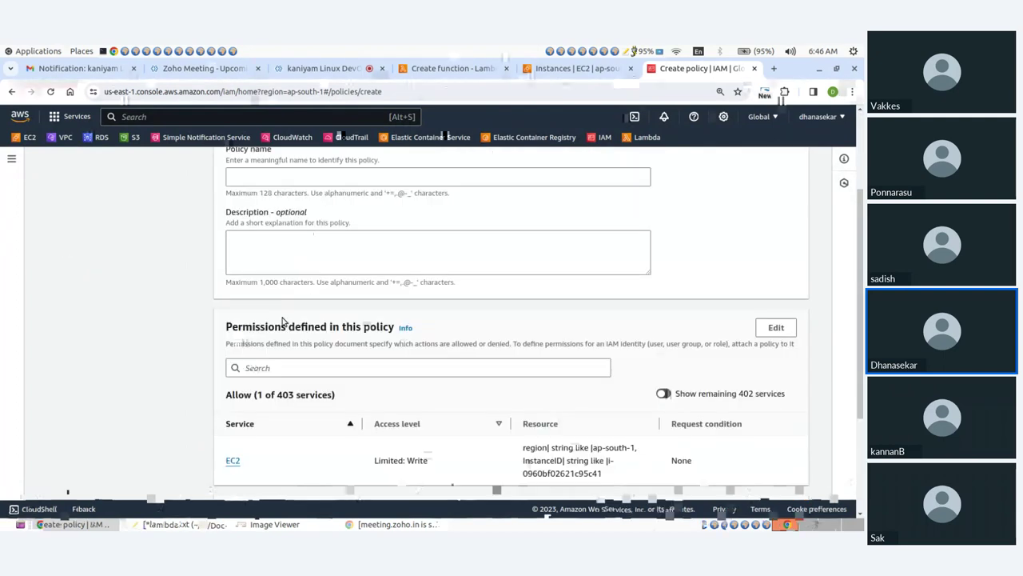
{"action": "scroll", "coordinate": [282, 322], "scroll_direction": "up", "scroll_amount": 3}
{"action": "left_click", "coordinate": [278, 311]}
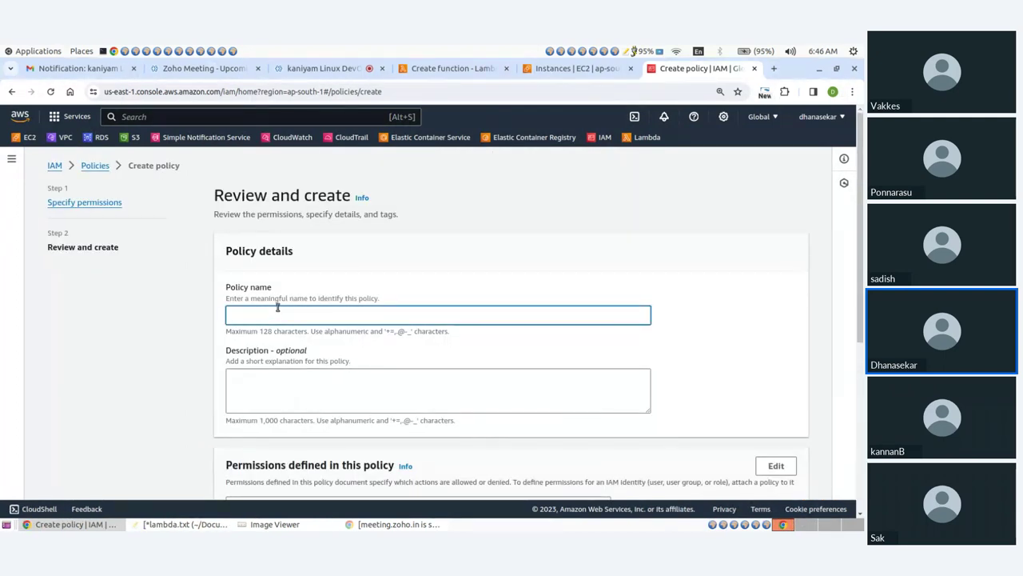
{"action": "type", "text": "ec2-stop"}
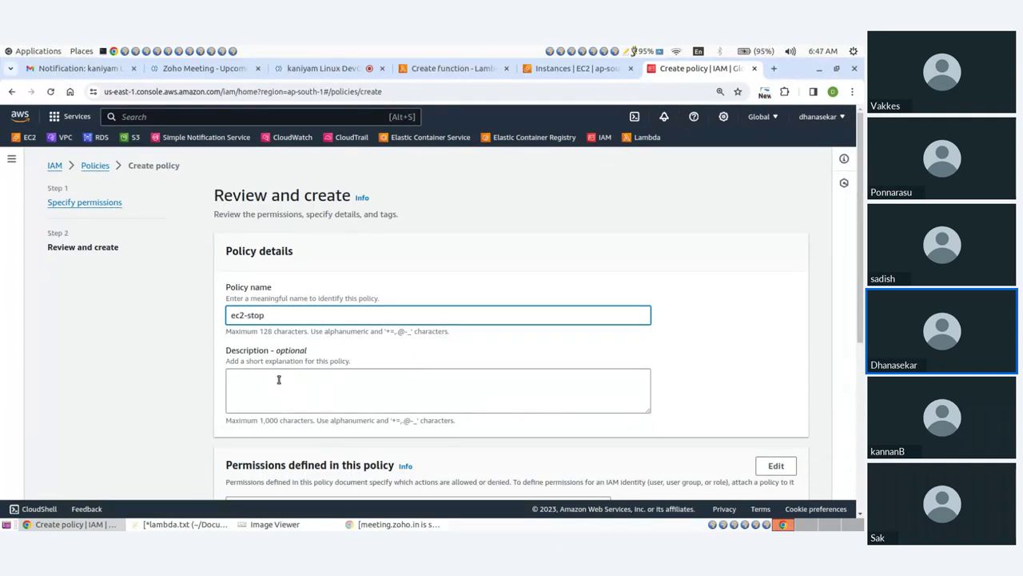
Describe the policy as "permission to stop the ec2 instance" and create it
{"action": "left_click", "coordinate": [279, 380]}
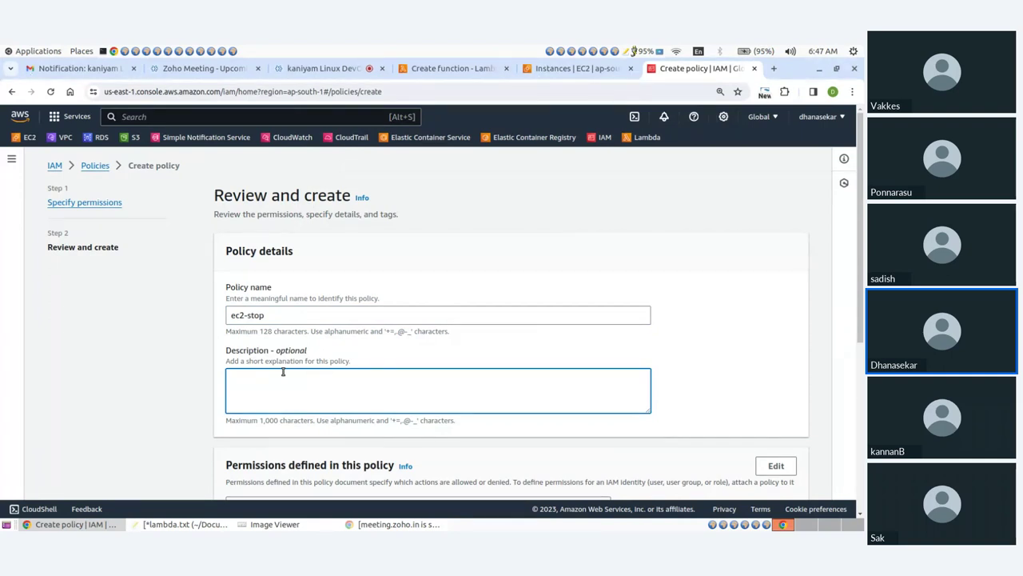
{"action": "type", "text": "to stop the ec2 ins"}
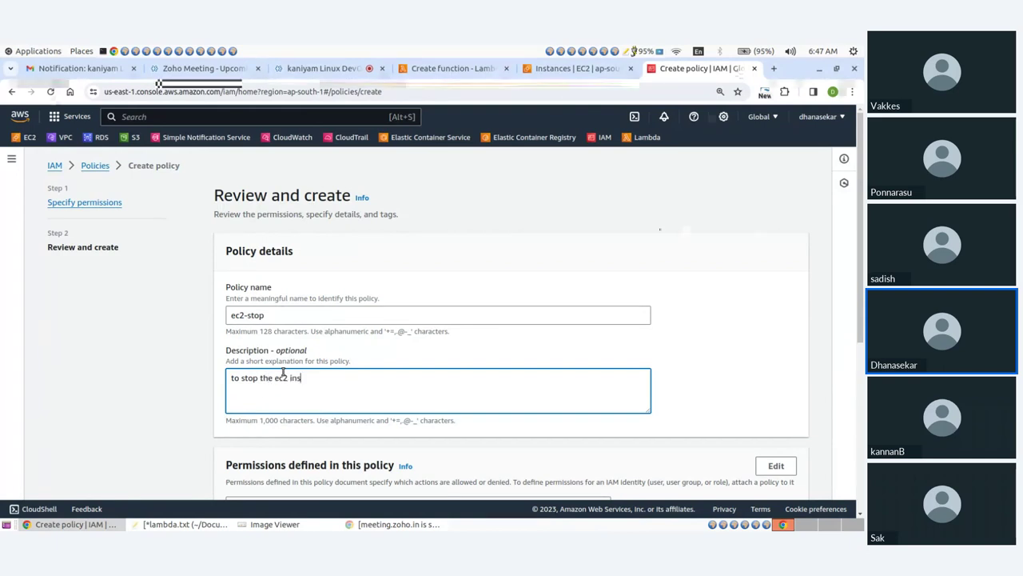
{"action": "type", "text": "tance"}
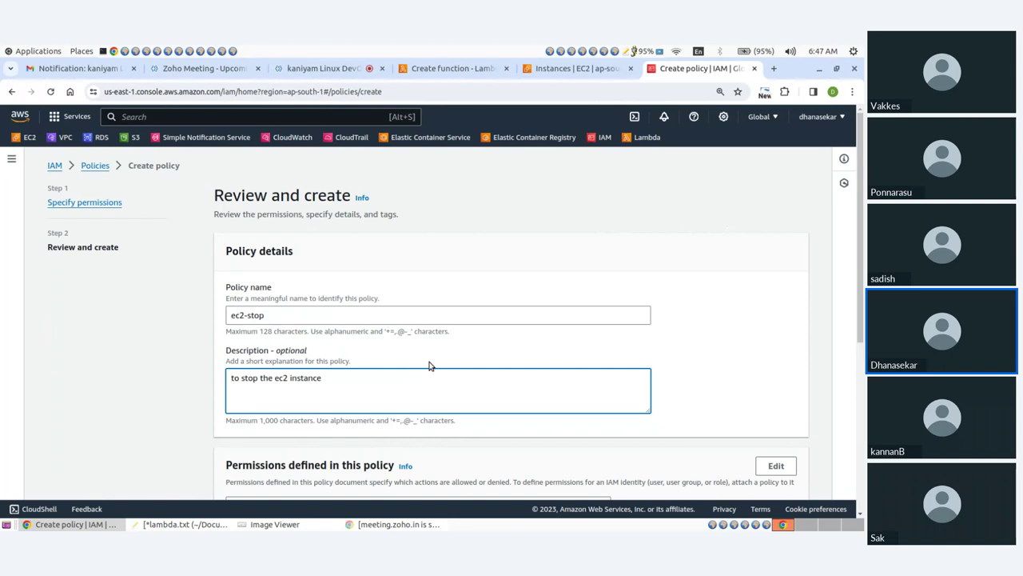
{"action": "key", "text": "Home"}
{"action": "type", "text": "permission"}
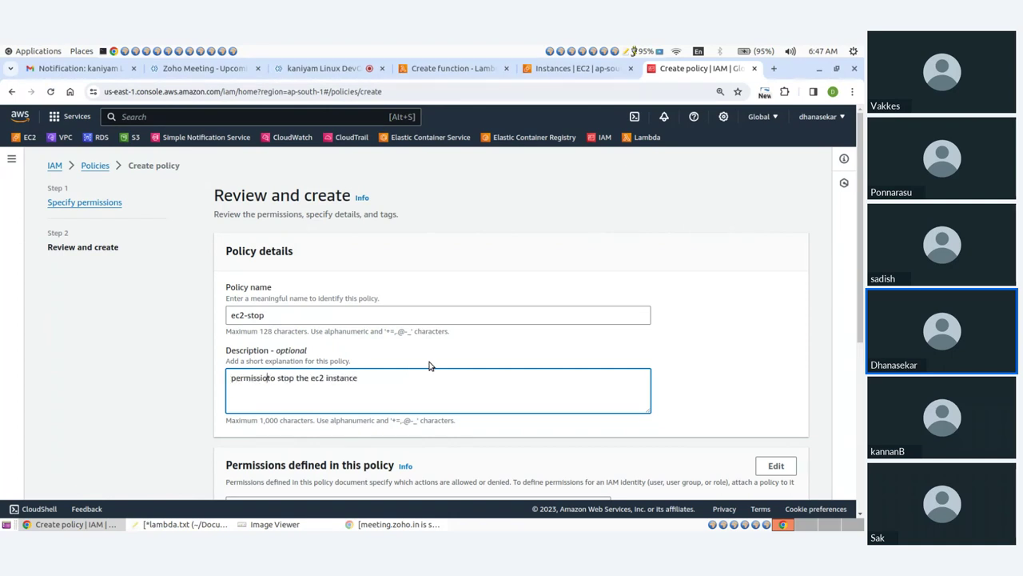
{"action": "scroll", "coordinate": [480, 347], "scroll_direction": "down", "scroll_amount": 5}
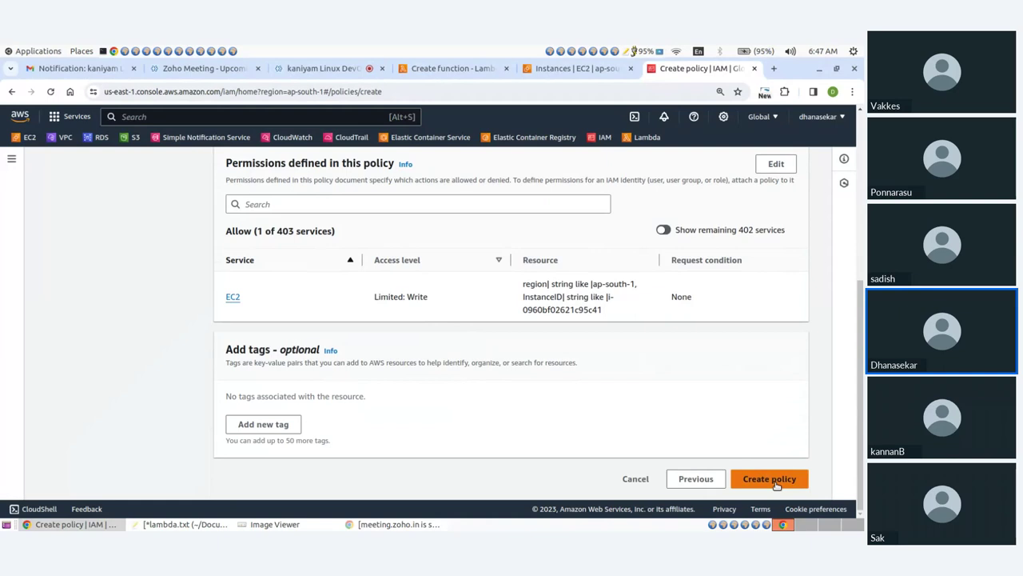
{"action": "left_click", "coordinate": [774, 484]}
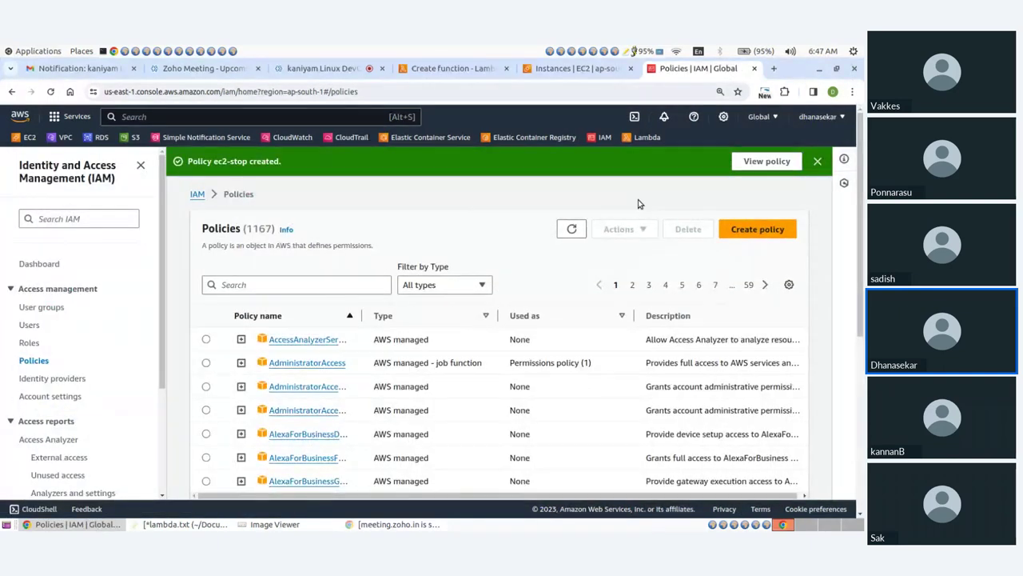
Start creating another IAM policy and choose EC2 as its service
{"action": "left_click", "coordinate": [746, 232]}
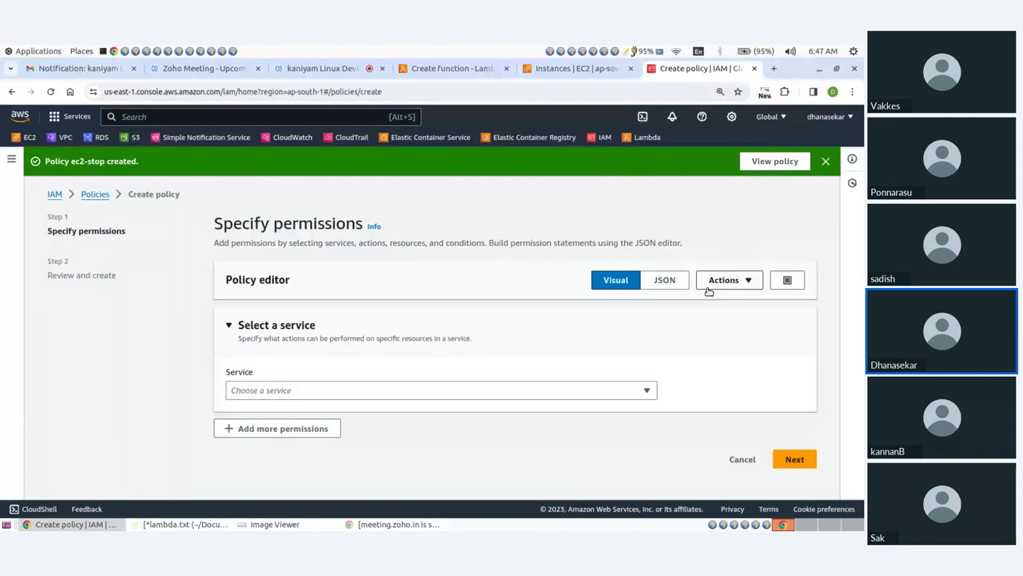
{"action": "left_click", "coordinate": [315, 389]}
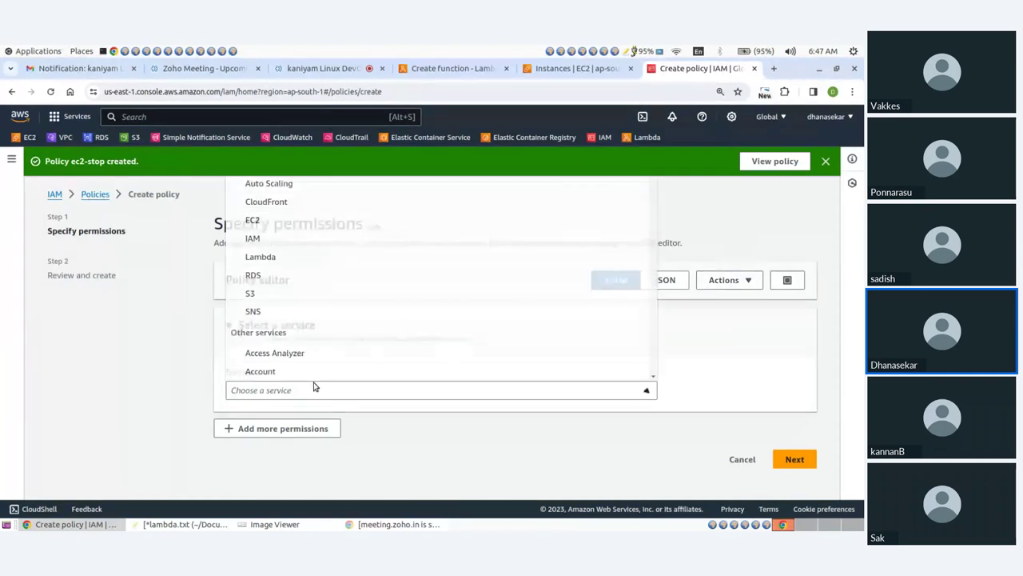
{"action": "left_click", "coordinate": [253, 221]}
Search the EC2 write actions for "start", allow StartInstances in the new policy, and dismiss the policy creation notice
{"action": "scroll", "coordinate": [164, 338], "scroll_direction": "down", "scroll_amount": 5}
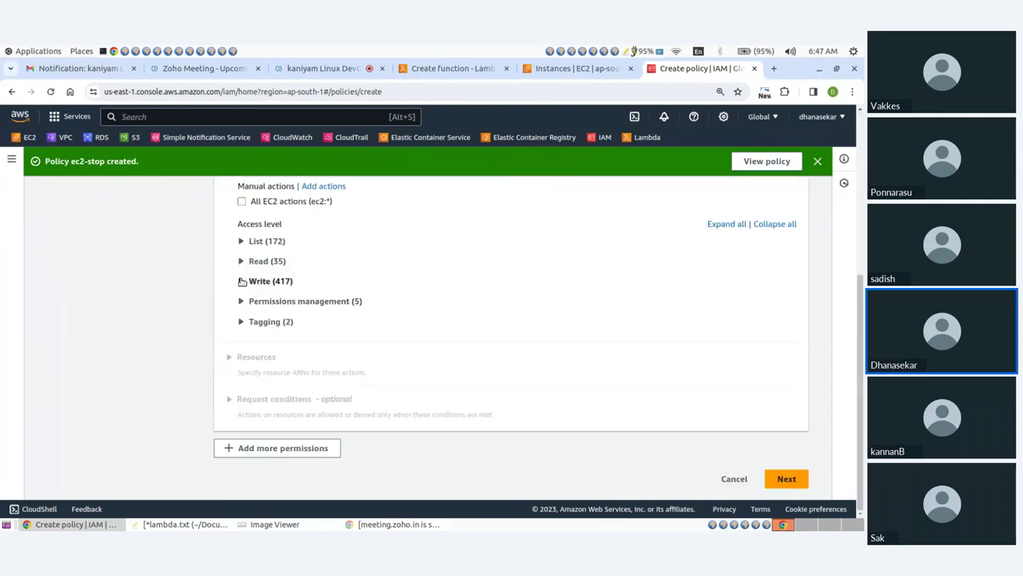
{"action": "left_click", "coordinate": [242, 281]}
{"action": "scroll", "coordinate": [560, 378], "scroll_direction": "down", "scroll_amount": 5}
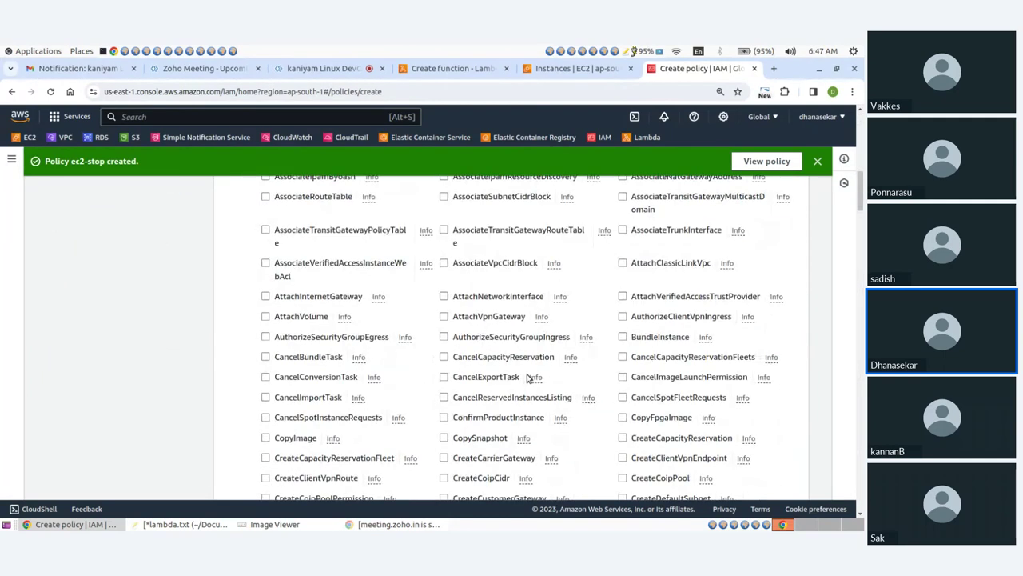
{"action": "scroll", "coordinate": [527, 377], "scroll_direction": "up", "scroll_amount": 6}
{"action": "scroll", "coordinate": [527, 377], "scroll_direction": "down", "scroll_amount": 3}
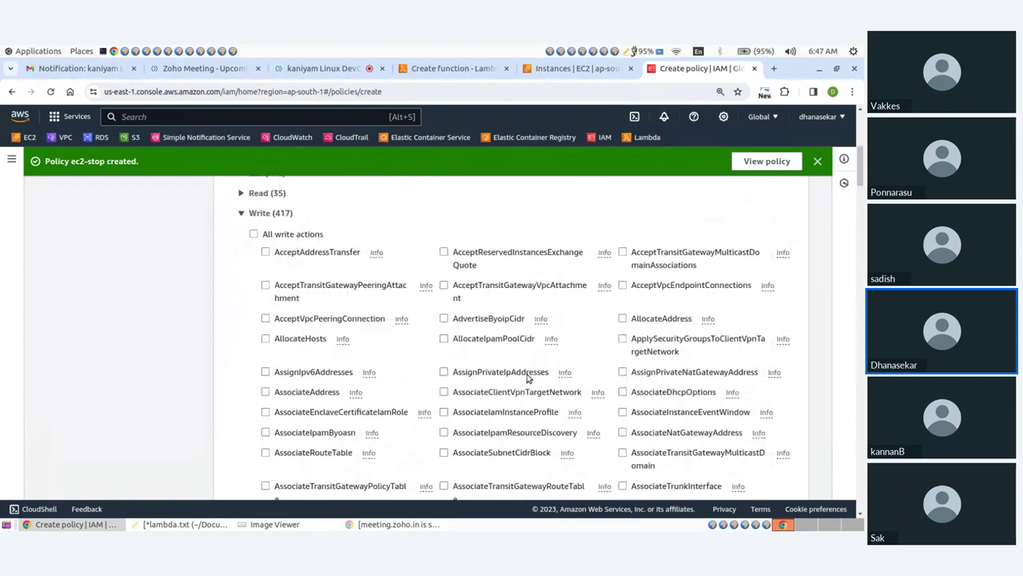
{"action": "key", "text": "ctrl+f"}
{"action": "type", "text": "start"}
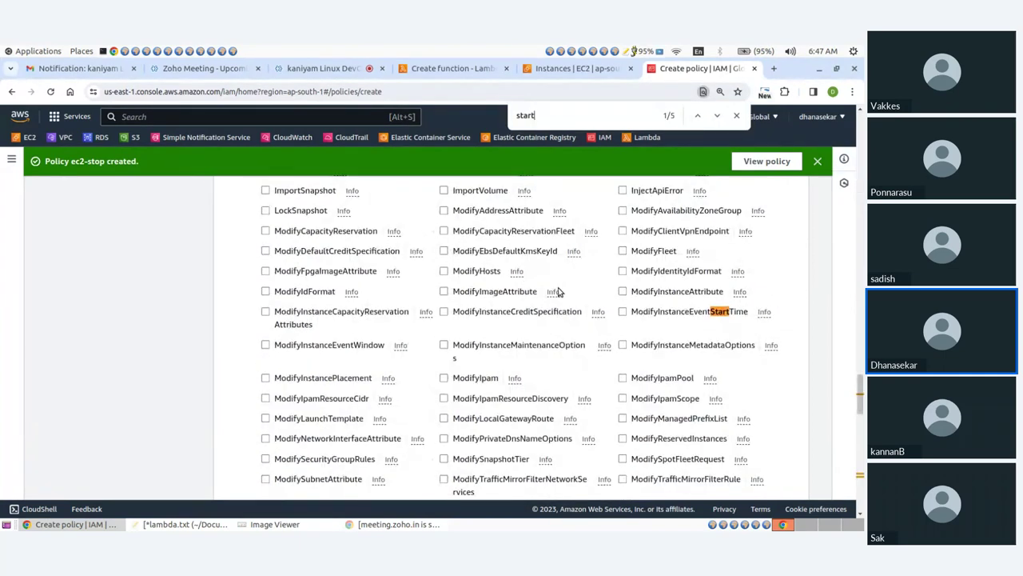
{"action": "left_click", "coordinate": [718, 117]}
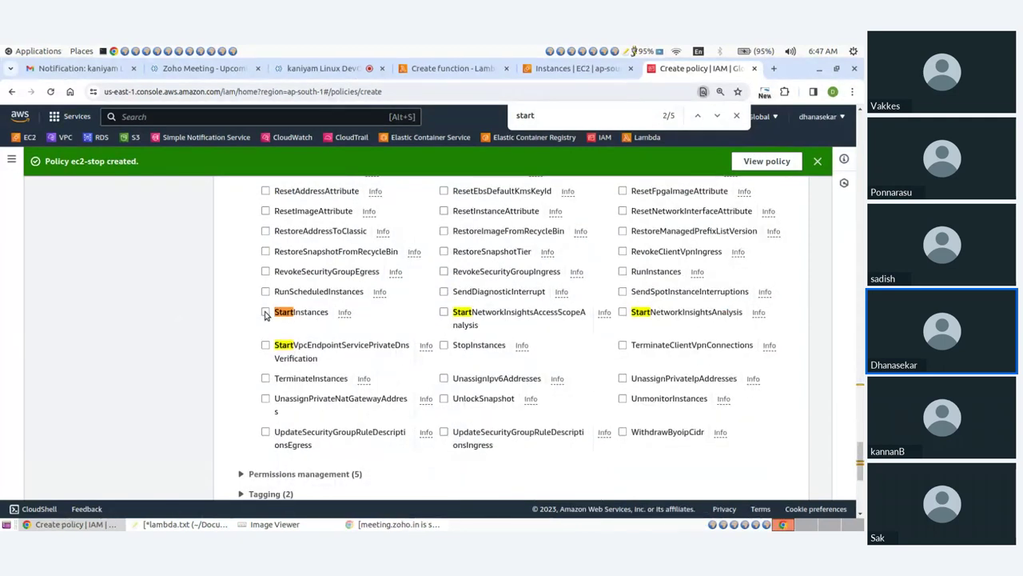
{"action": "left_click", "coordinate": [269, 313]}
{"action": "left_click", "coordinate": [736, 115]}
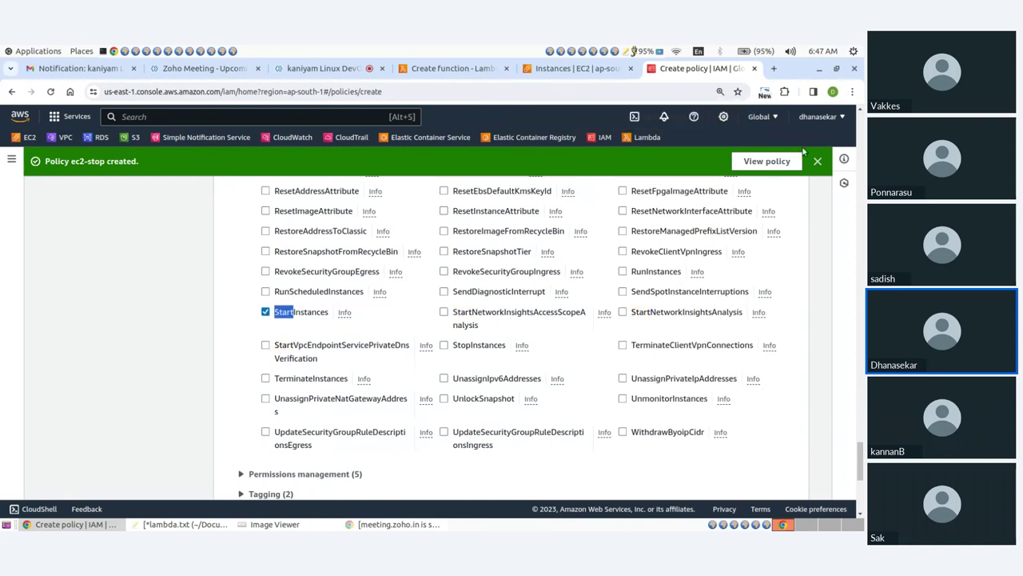
{"action": "left_click", "coordinate": [817, 161]}
{"action": "left_click", "coordinate": [286, 288]}
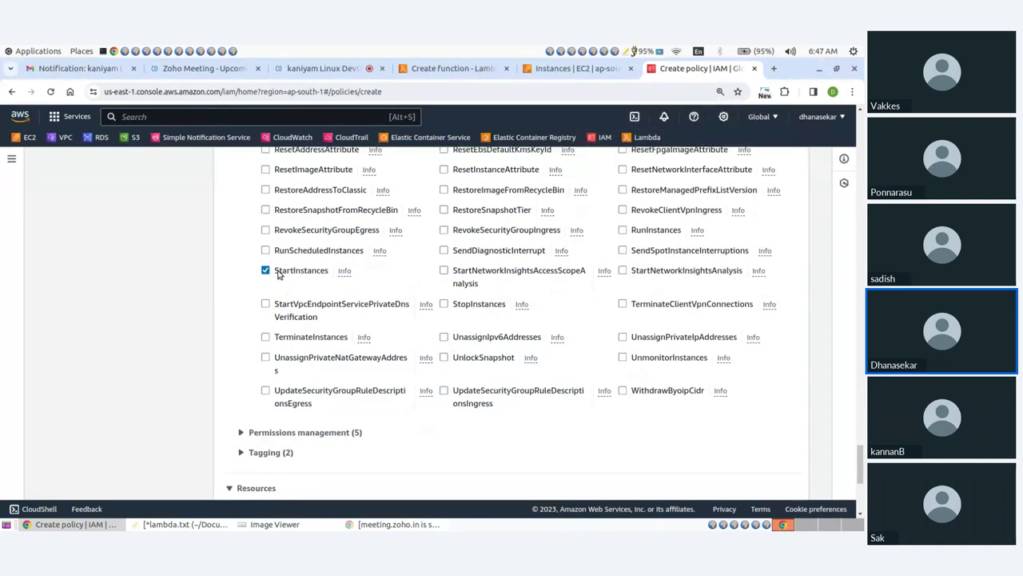
Start adding an instance ARN to the policy's resources, limited to this account and the ap-south-1 region
{"action": "scroll", "coordinate": [280, 275], "scroll_direction": "down", "scroll_amount": 3}
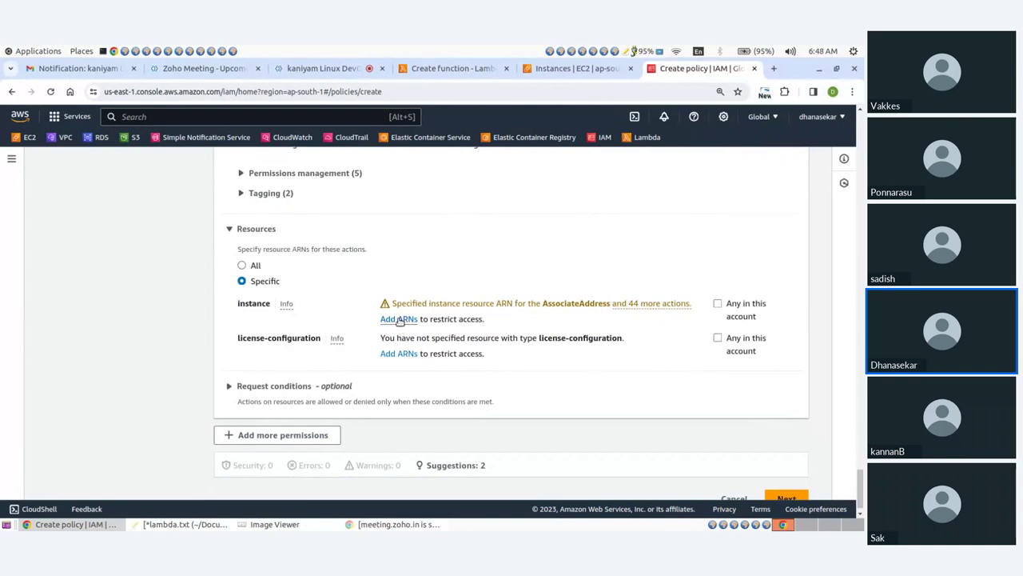
{"action": "left_click", "coordinate": [400, 319]}
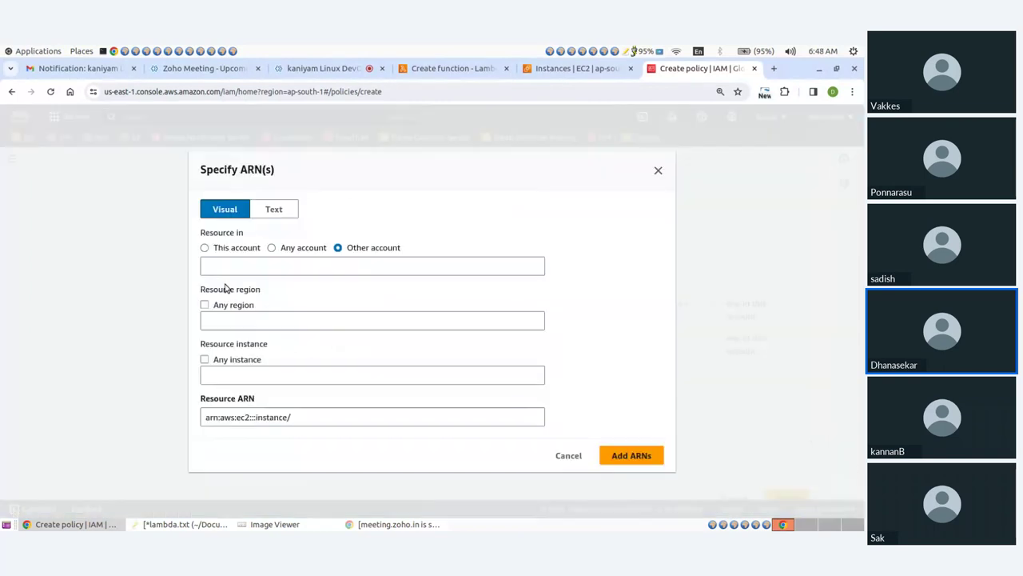
{"action": "left_click", "coordinate": [204, 249]}
{"action": "left_click", "coordinate": [224, 308]}
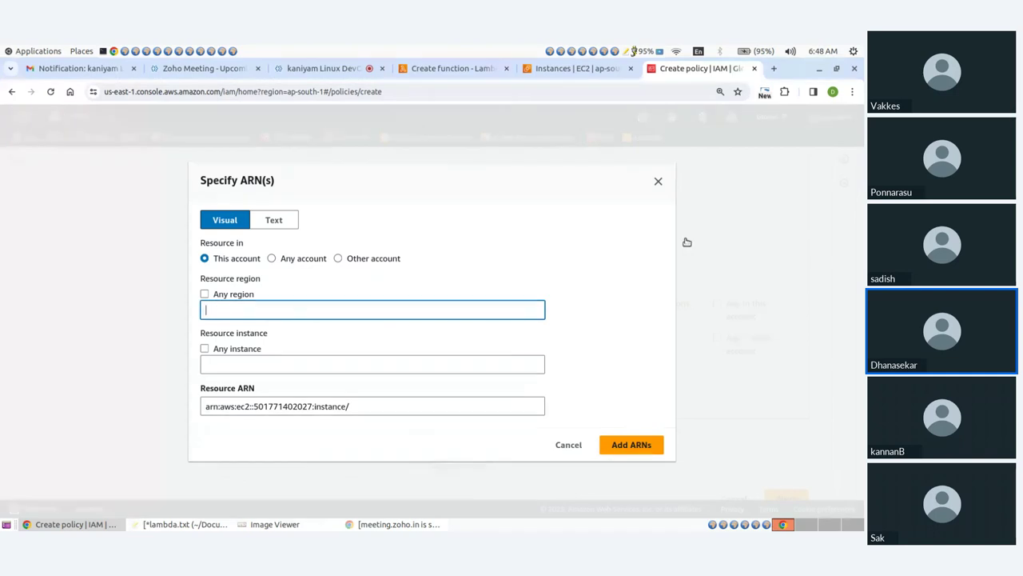
{"action": "type", "text": "ap"}
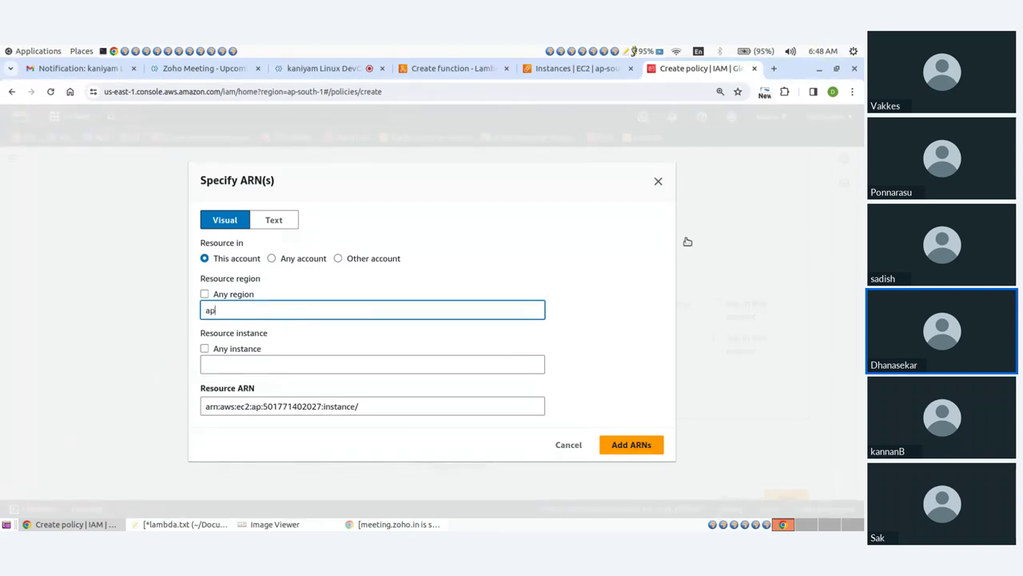
{"action": "type", "text": "-sou"}
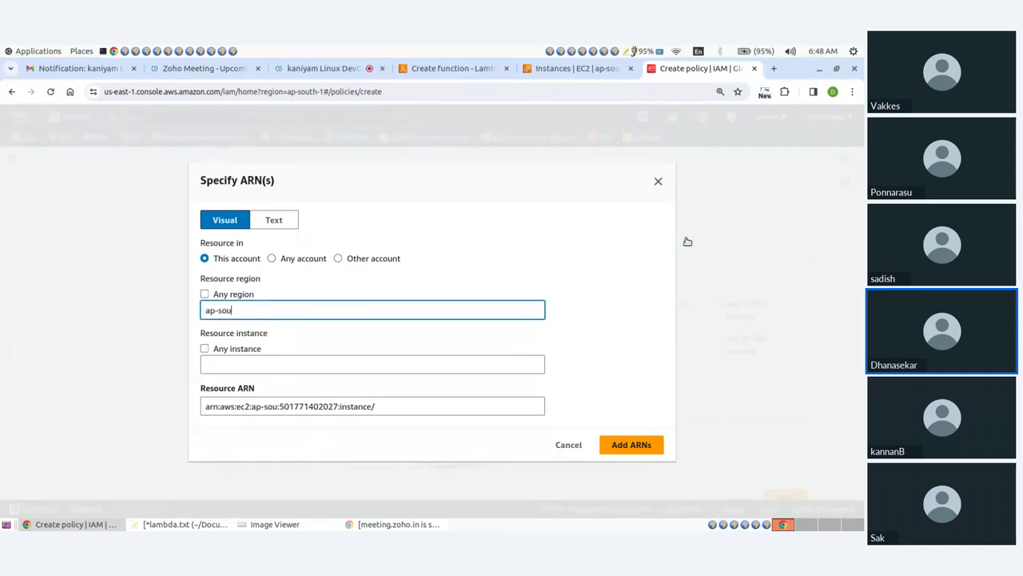
{"action": "type", "text": "the"}
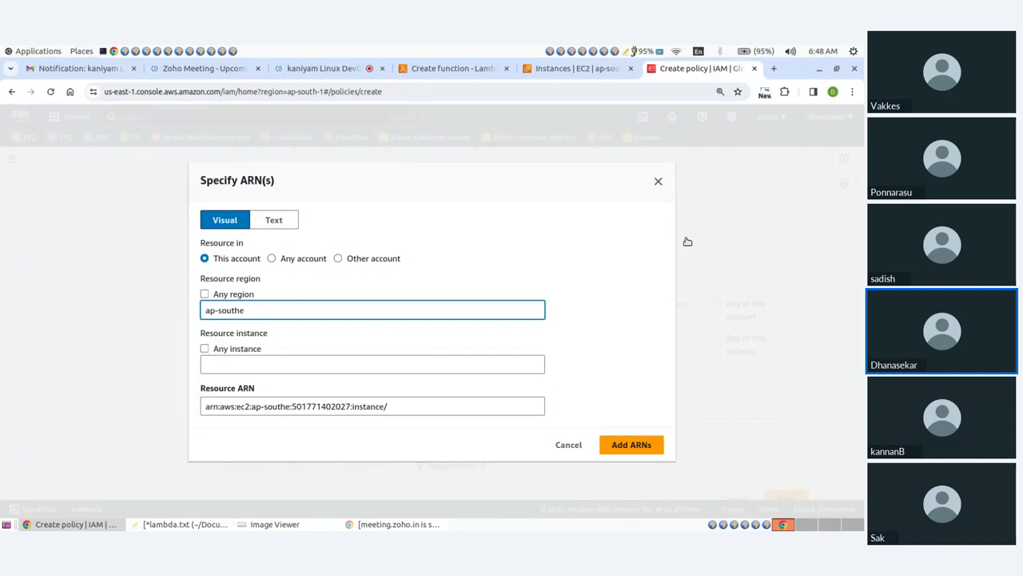
{"action": "key", "text": "BackSpace"}
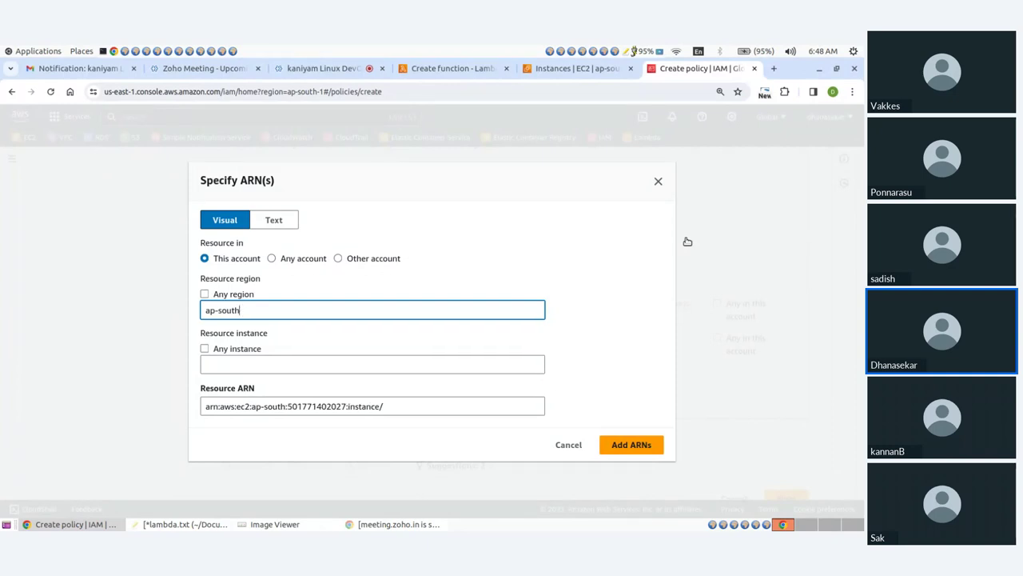
{"action": "type", "text": "-1"}
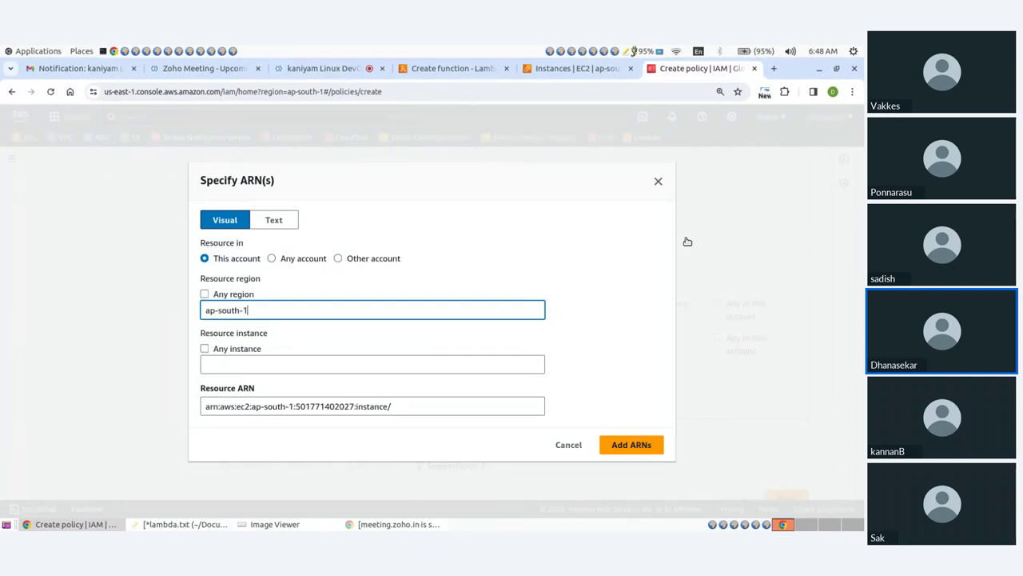
Copy the demo instance's ID from the EC2 instances list into the resource instance, i-0960bf02621c95c41, and add the ARN
{"action": "left_click", "coordinate": [221, 364]}
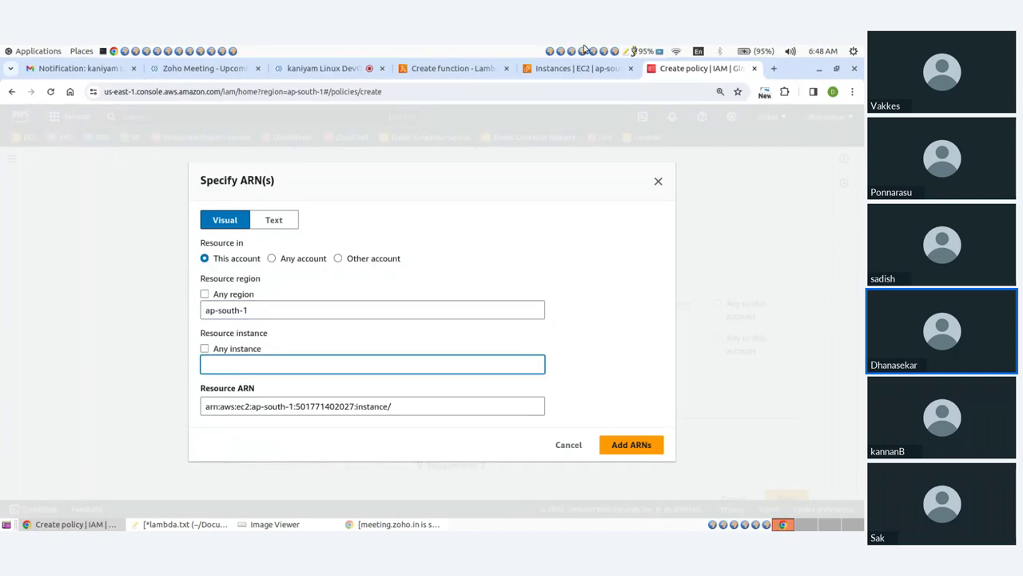
{"action": "left_click", "coordinate": [565, 70]}
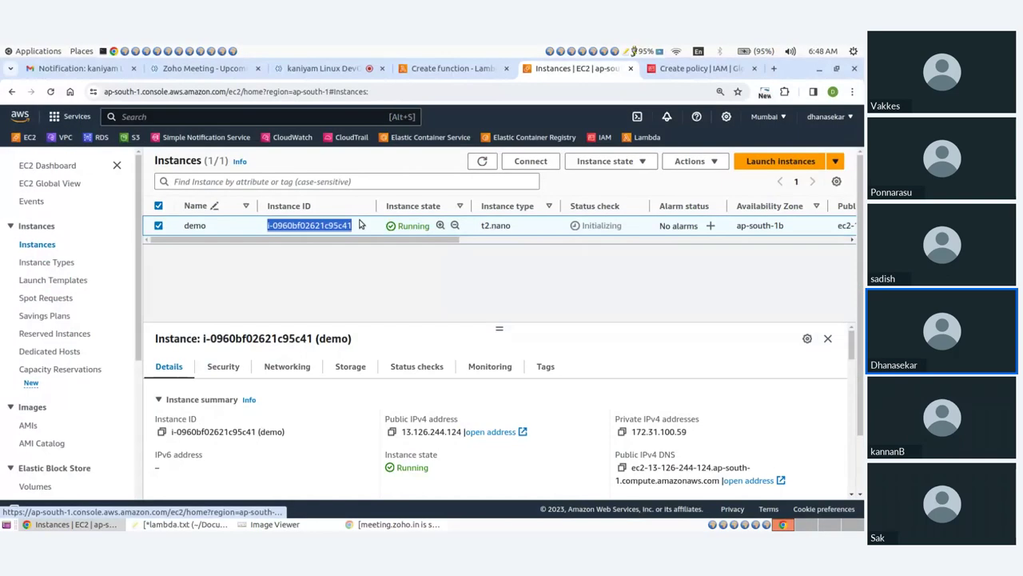
{"action": "left_click", "coordinate": [703, 68]}
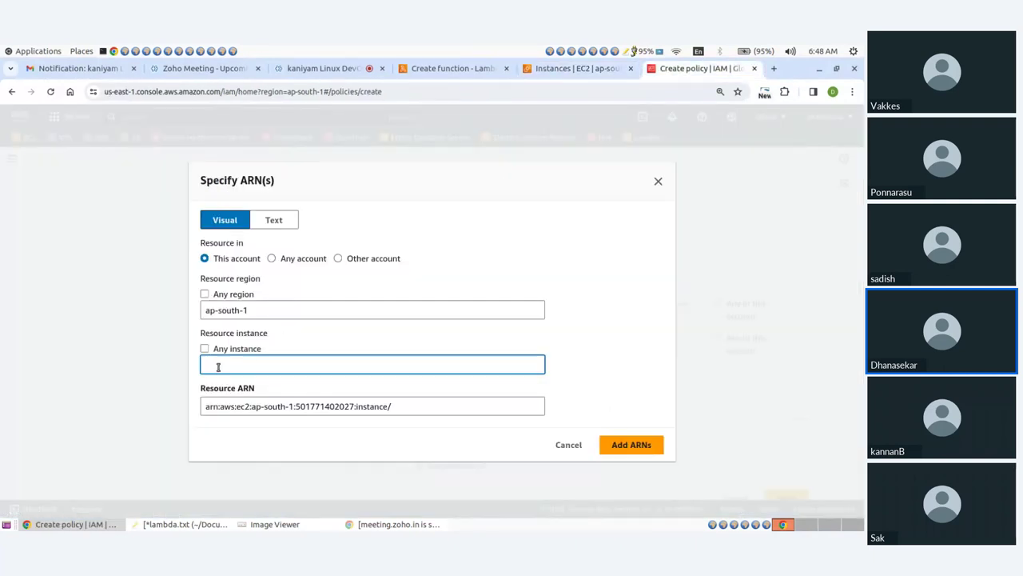
{"action": "type", "text": "i-0960bf02621c95c41"}
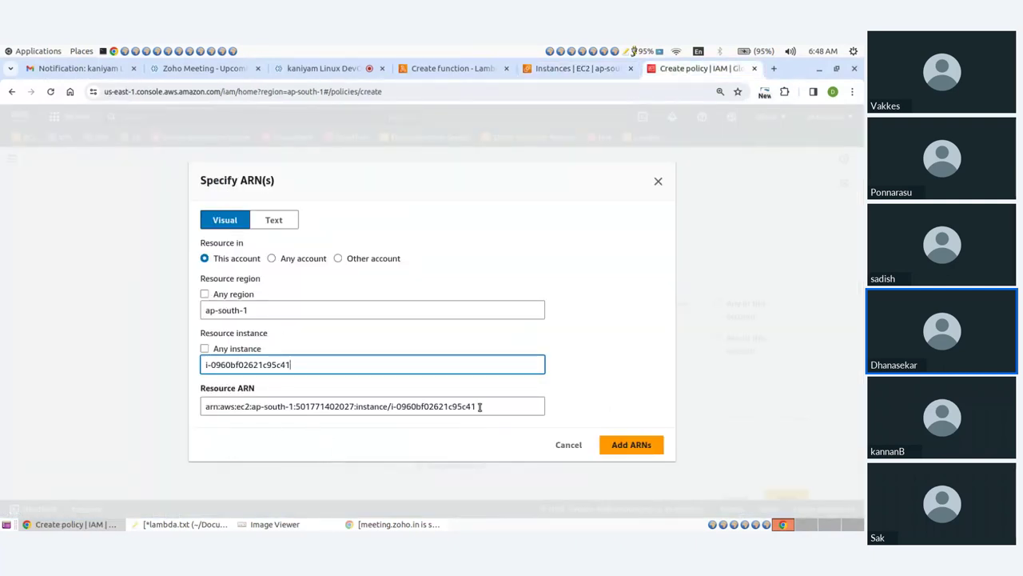
{"action": "left_click", "coordinate": [617, 448]}
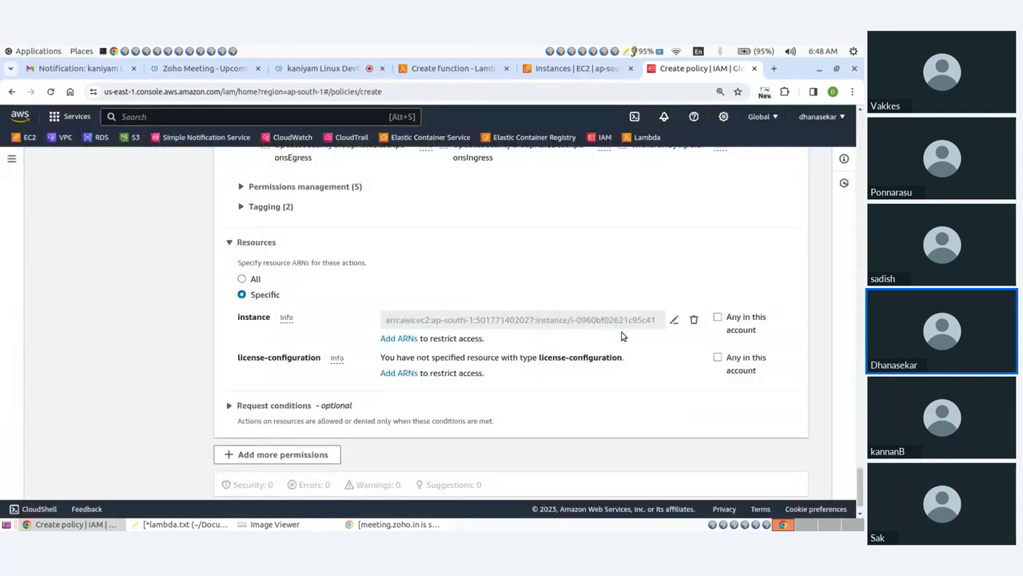
Proceed to the review stage, name the policy ec2-start and describe it as "permission to start ec2 instance"
{"action": "scroll", "coordinate": [631, 384], "scroll_direction": "down", "scroll_amount": 1}
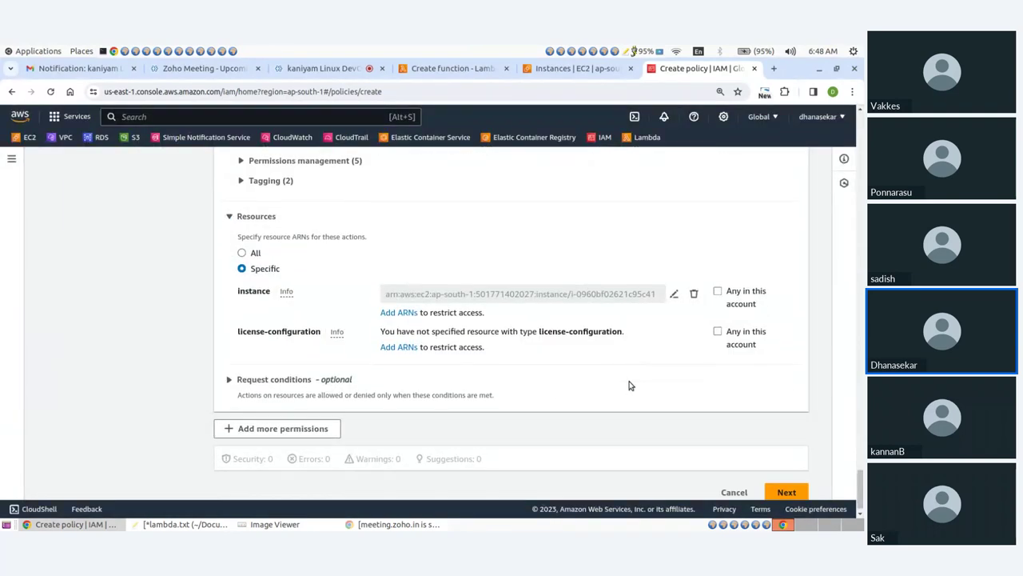
{"action": "left_click", "coordinate": [779, 481]}
{"action": "scroll", "coordinate": [255, 306], "scroll_direction": "down", "scroll_amount": 3}
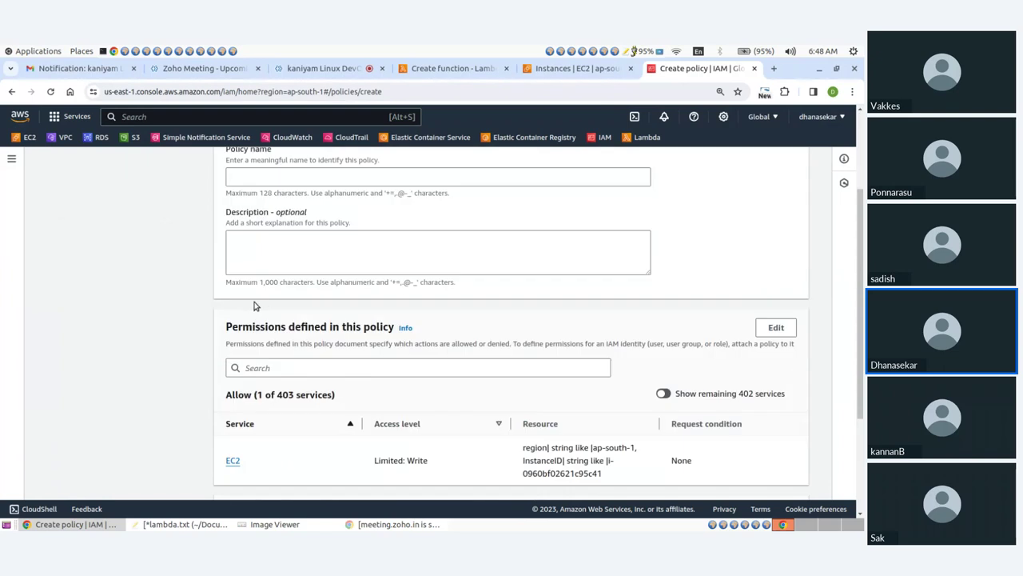
{"action": "scroll", "coordinate": [255, 305], "scroll_direction": "up", "scroll_amount": 3}
{"action": "left_click", "coordinate": [273, 313]}
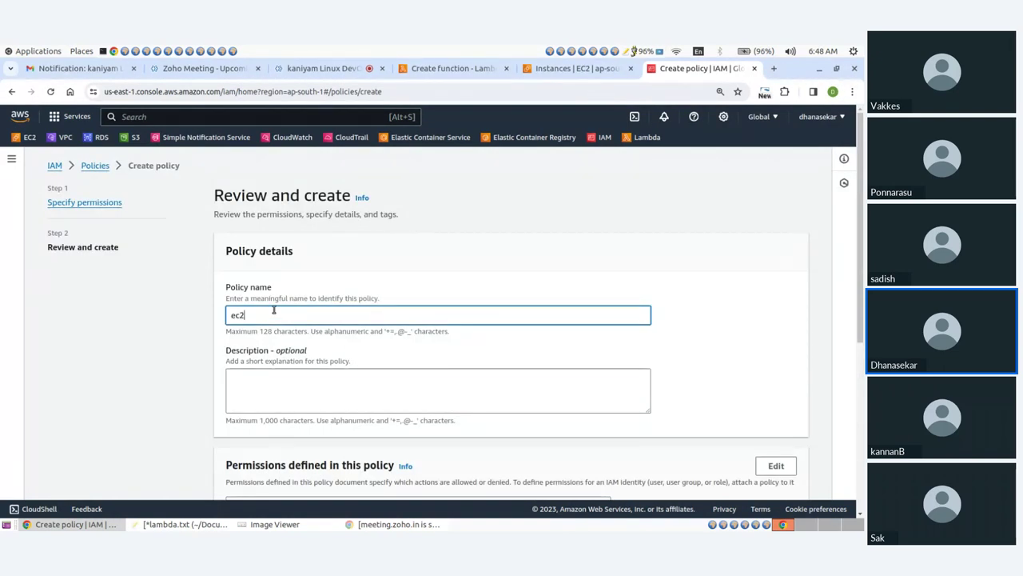
{"action": "type", "text": "ec2-start"}
{"action": "left_click", "coordinate": [252, 385]}
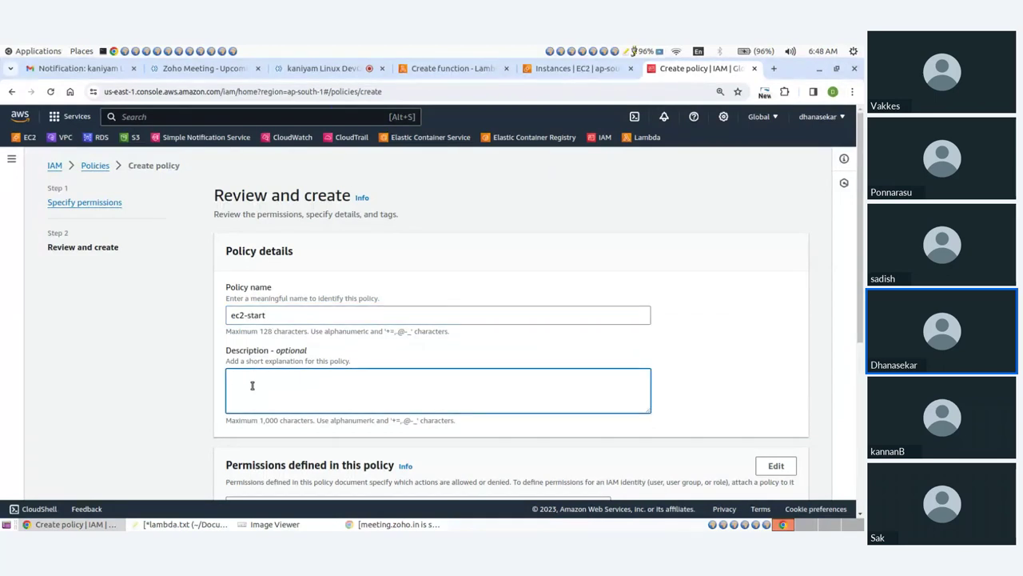
{"action": "type", "text": "permission to start"}
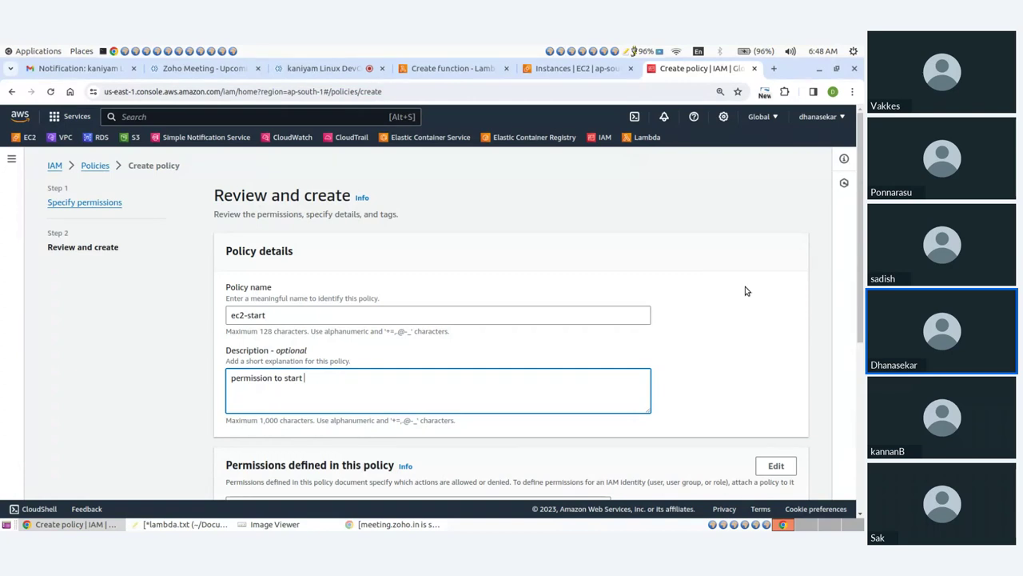
{"action": "type", "text": " ec2 instance"}
Create the ec2-start policy and list the account's customer managed policies from the IAM dashboard
{"action": "scroll", "coordinate": [580, 377], "scroll_direction": "down", "scroll_amount": 5}
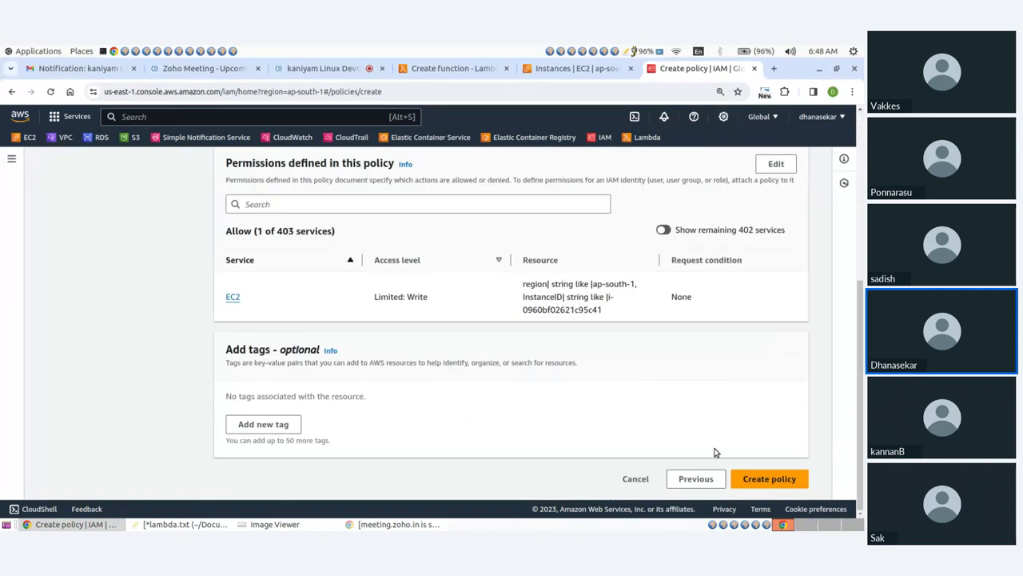
{"action": "left_click", "coordinate": [762, 479]}
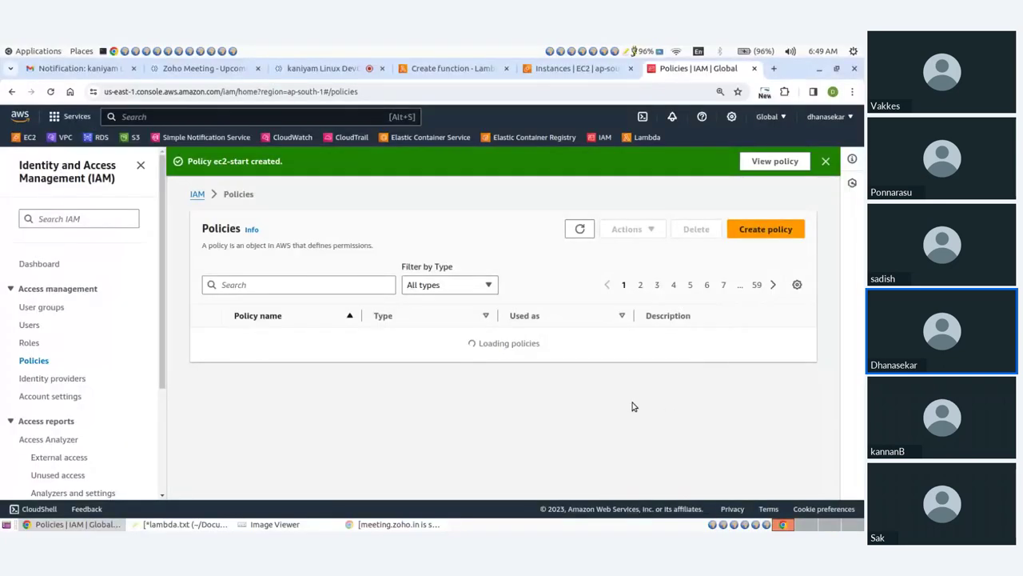
{"action": "left_click", "coordinate": [44, 264]}
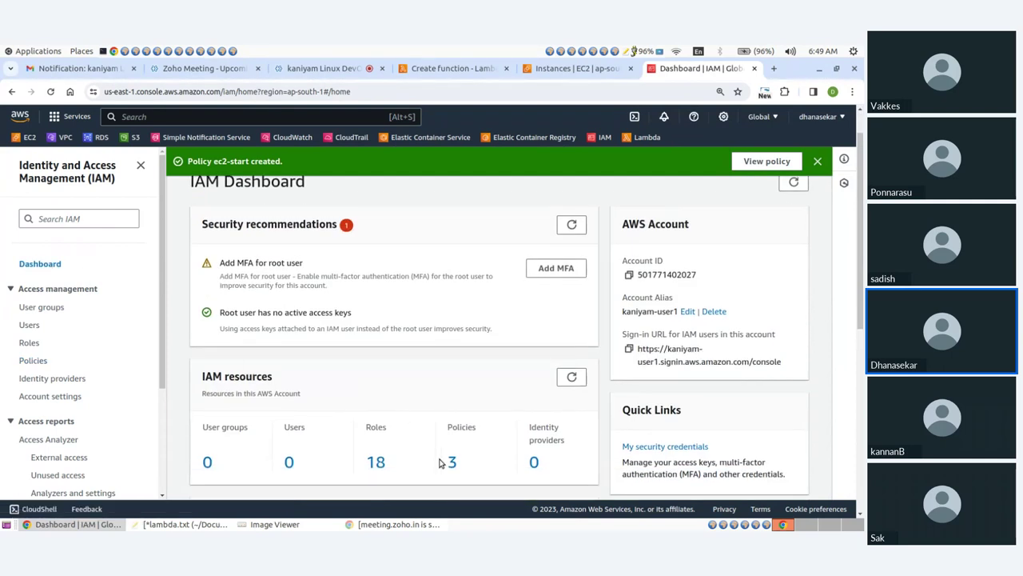
{"action": "left_click", "coordinate": [453, 464]}
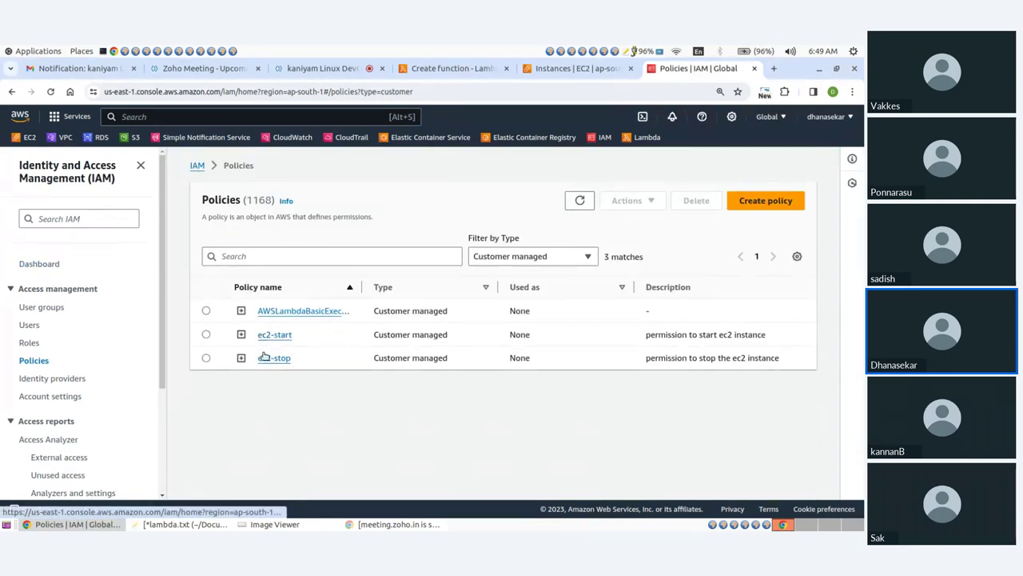
Start creating an IAM role for an AWS service with Lambda as the use case, and proceed to its permissions
{"action": "left_click", "coordinate": [30, 343]}
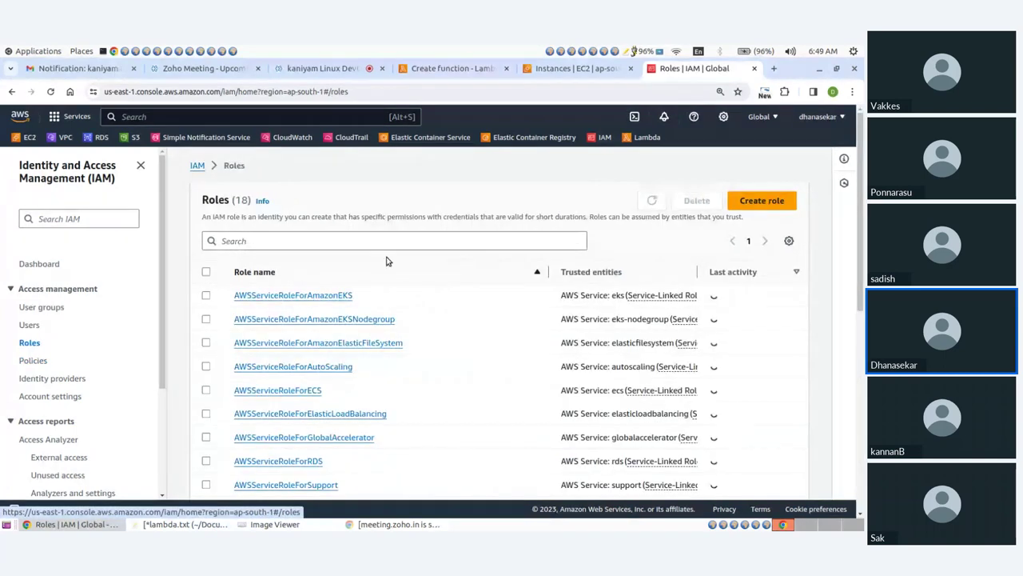
{"action": "left_click", "coordinate": [760, 206]}
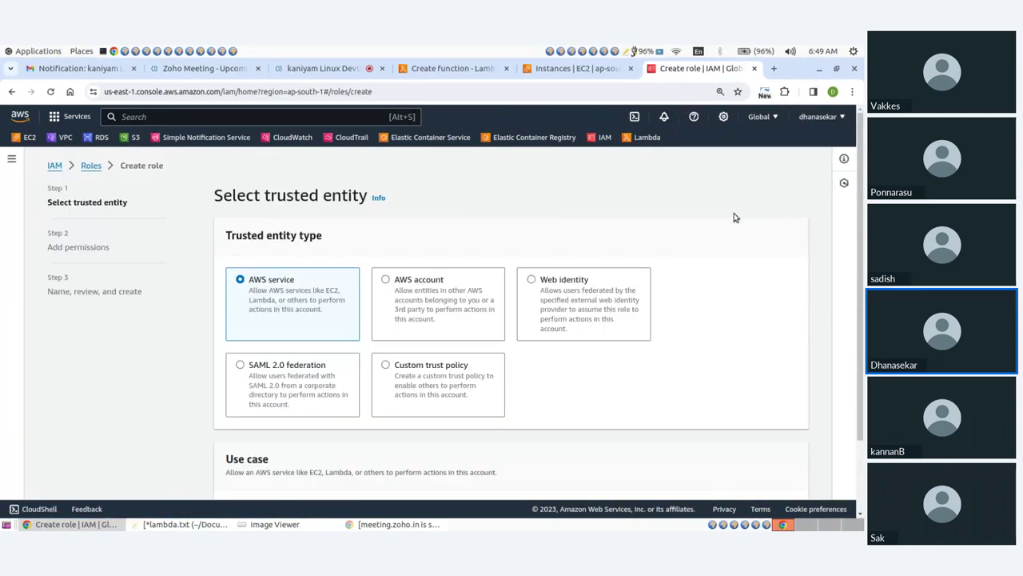
{"action": "scroll", "coordinate": [320, 293], "scroll_direction": "down", "scroll_amount": 2}
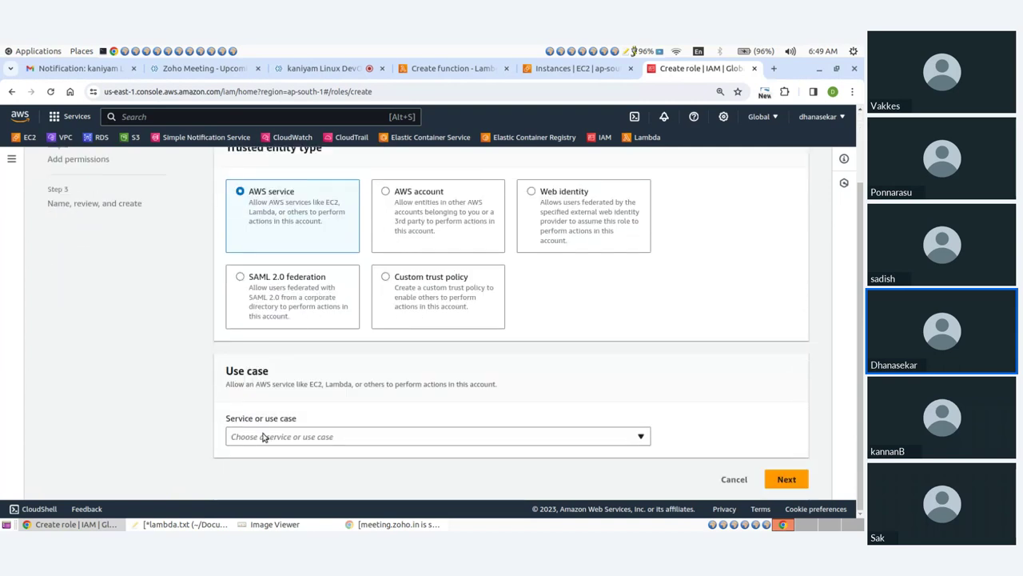
{"action": "left_click", "coordinate": [264, 436]}
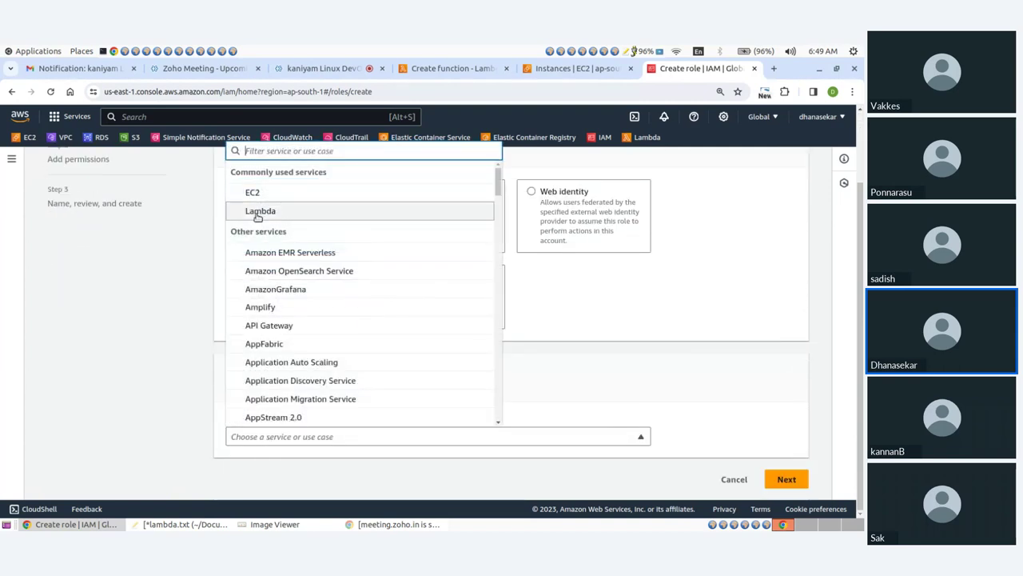
{"action": "left_click", "coordinate": [257, 211]}
{"action": "scroll", "coordinate": [479, 360], "scroll_direction": "down", "scroll_amount": 2}
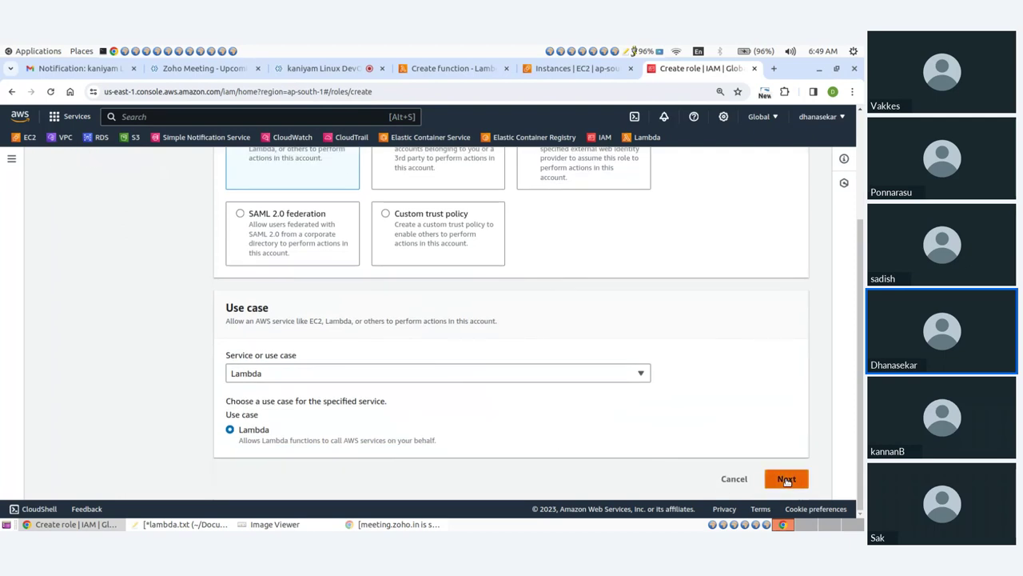
{"action": "left_click", "coordinate": [785, 480]}
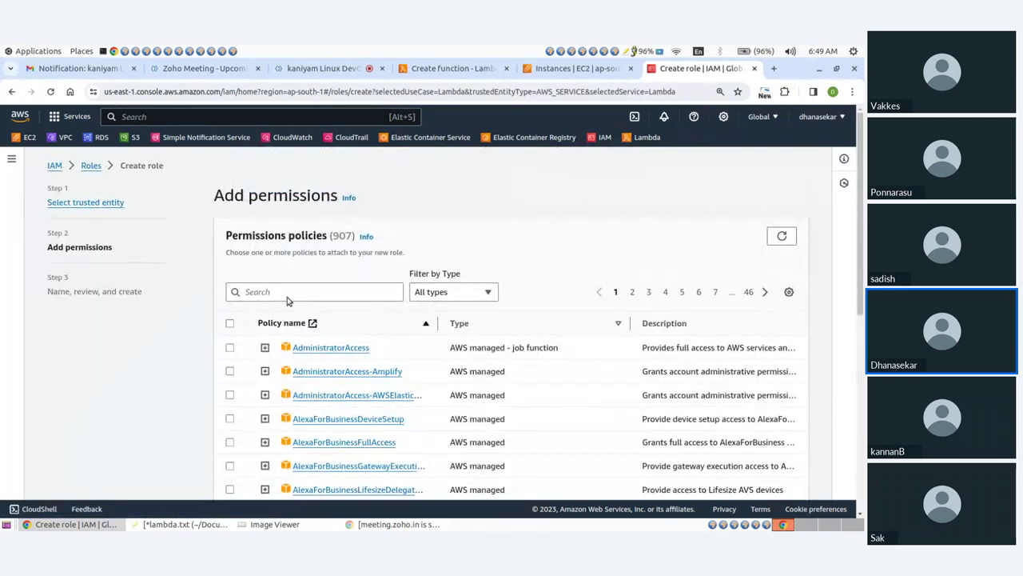
Search the permissions policies for "ec2-", select the ec2-stop policy for the role, and proceed to the naming stage
{"action": "left_click", "coordinate": [273, 292]}
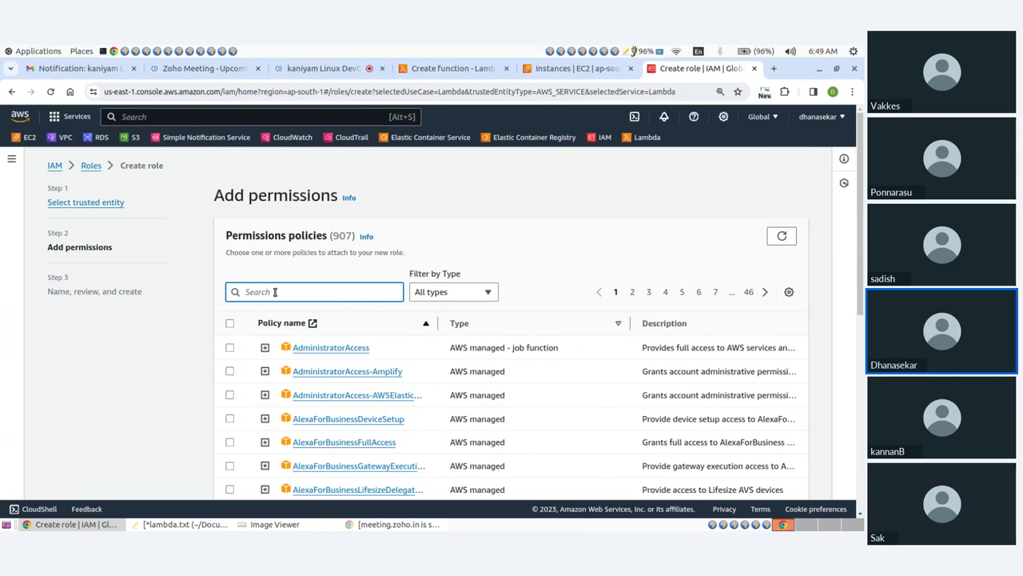
{"action": "type", "text": "ec2-"}
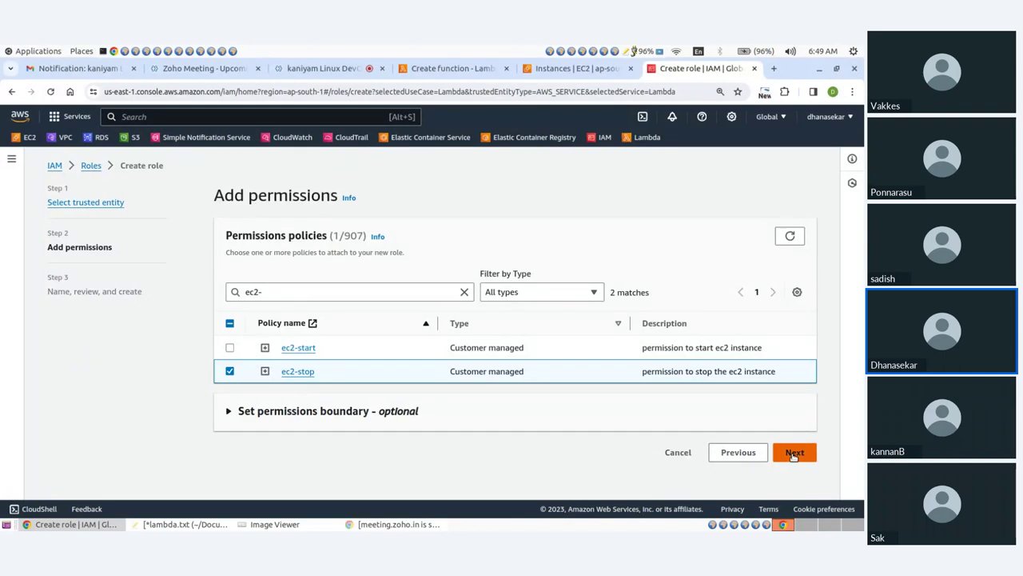
{"action": "left_click", "coordinate": [794, 453]}
Name the role ec2-stop, review its trust policy and permissions, and create the role
{"action": "left_click", "coordinate": [243, 302]}
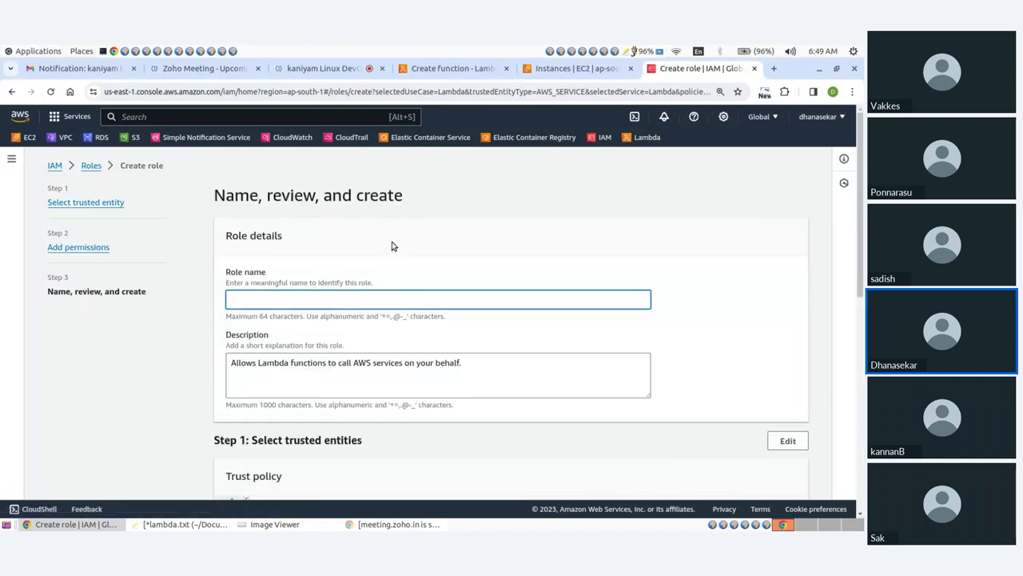
{"action": "type", "text": "ec2-stop"}
{"action": "scroll", "coordinate": [549, 342], "scroll_direction": "down", "scroll_amount": 3}
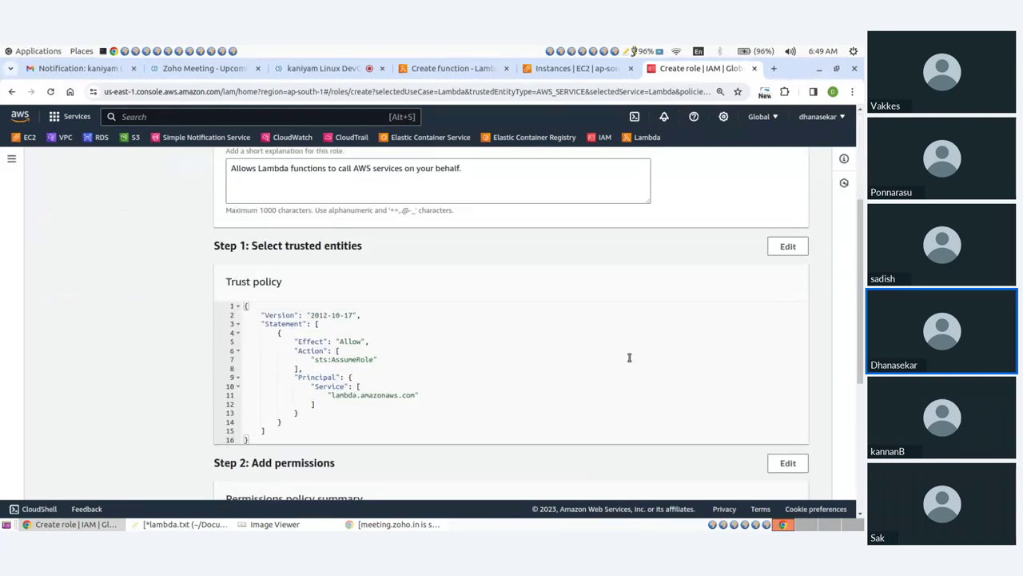
{"action": "scroll", "coordinate": [445, 212], "scroll_direction": "down", "scroll_amount": 3}
{"action": "scroll", "coordinate": [263, 240], "scroll_direction": "up", "scroll_amount": 2}
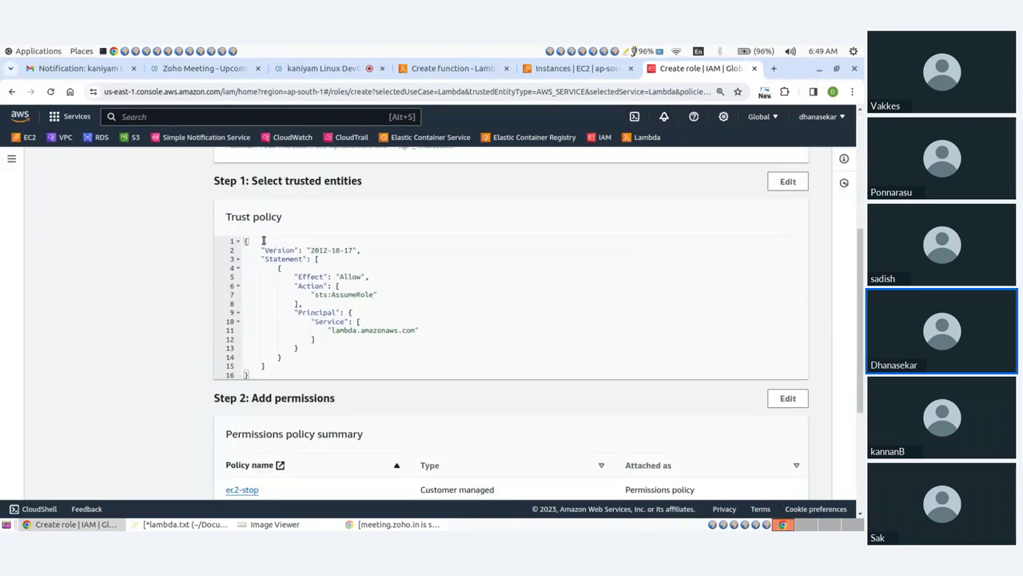
{"action": "scroll", "coordinate": [583, 377], "scroll_direction": "down", "scroll_amount": 5}
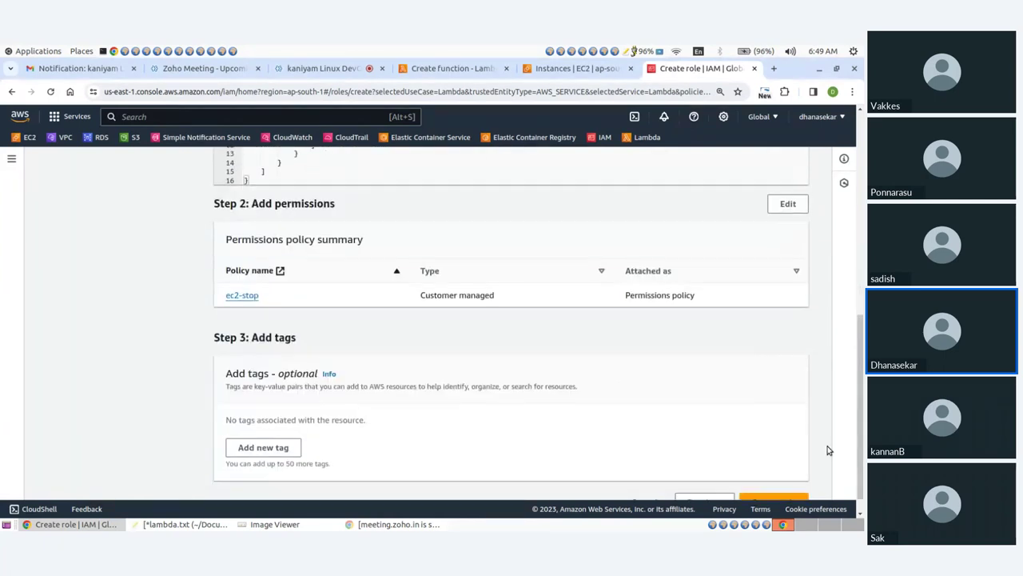
{"action": "left_click", "coordinate": [770, 480]}
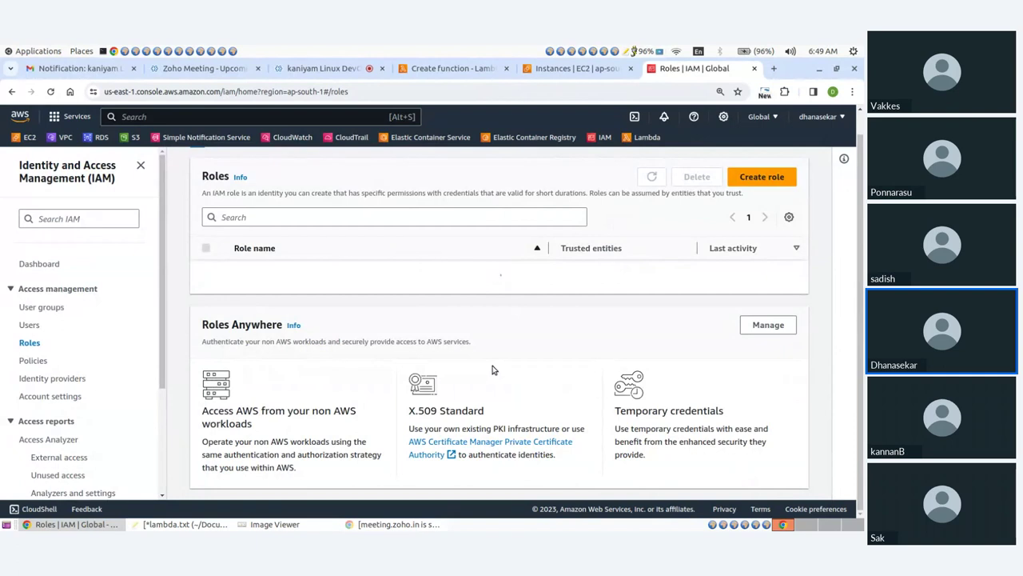
Start creating another IAM role for an AWS service with Lambda as the use case, and proceed to its permissions
{"action": "scroll", "coordinate": [448, 340], "scroll_direction": "up", "scroll_amount": 3}
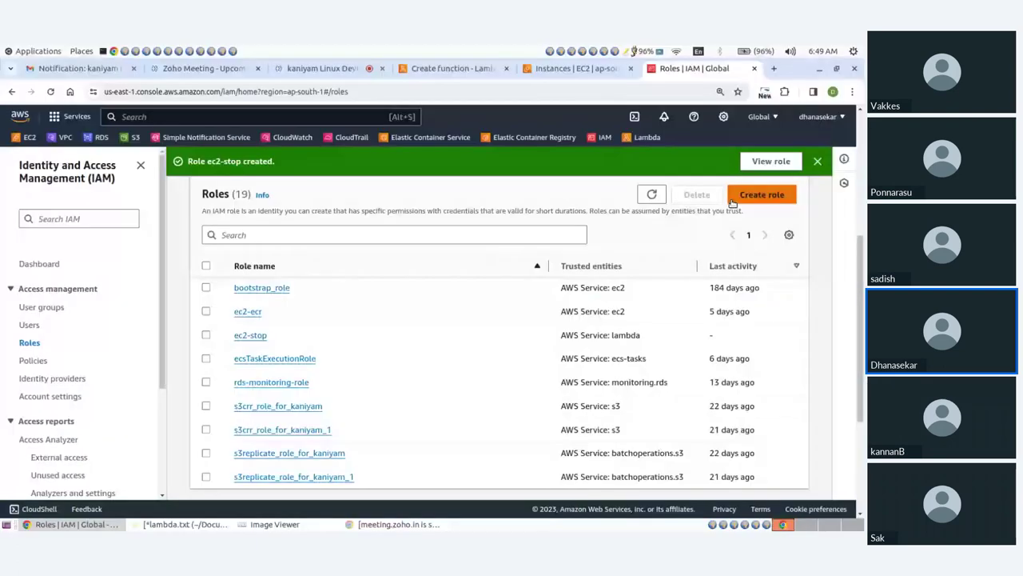
{"action": "left_click", "coordinate": [752, 198]}
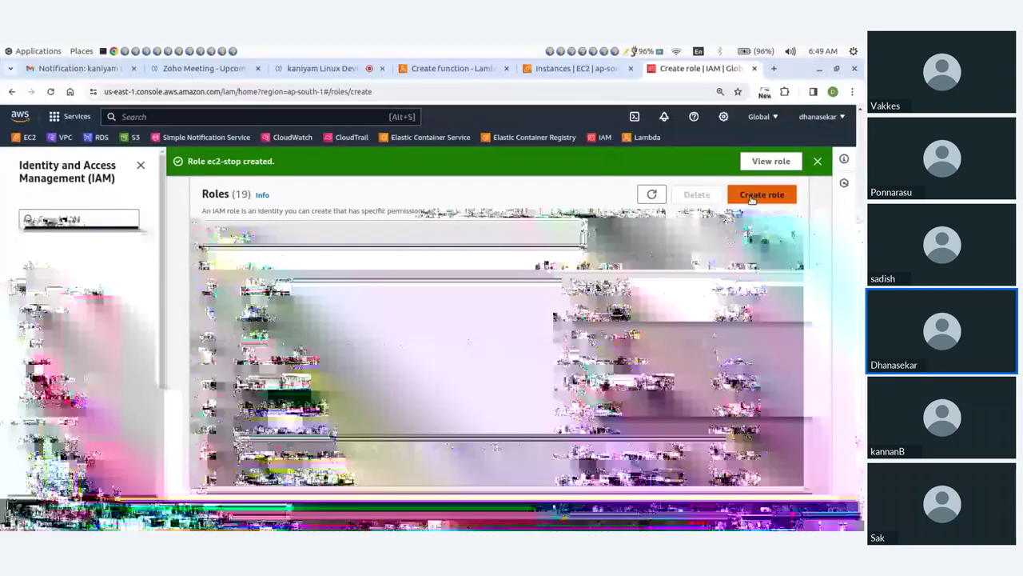
{"action": "scroll", "coordinate": [486, 305], "scroll_direction": "down", "scroll_amount": 3}
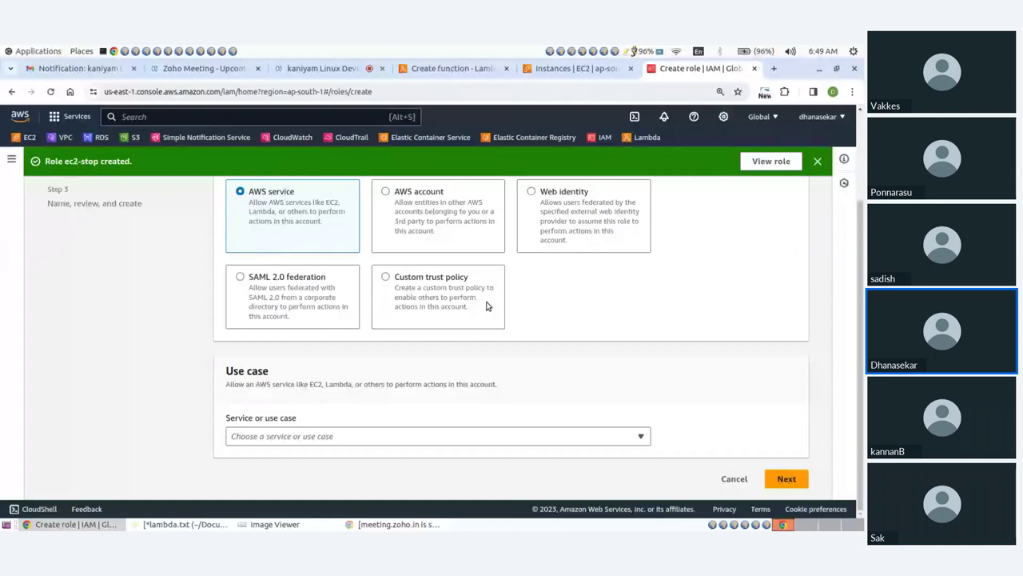
{"action": "left_click", "coordinate": [275, 438]}
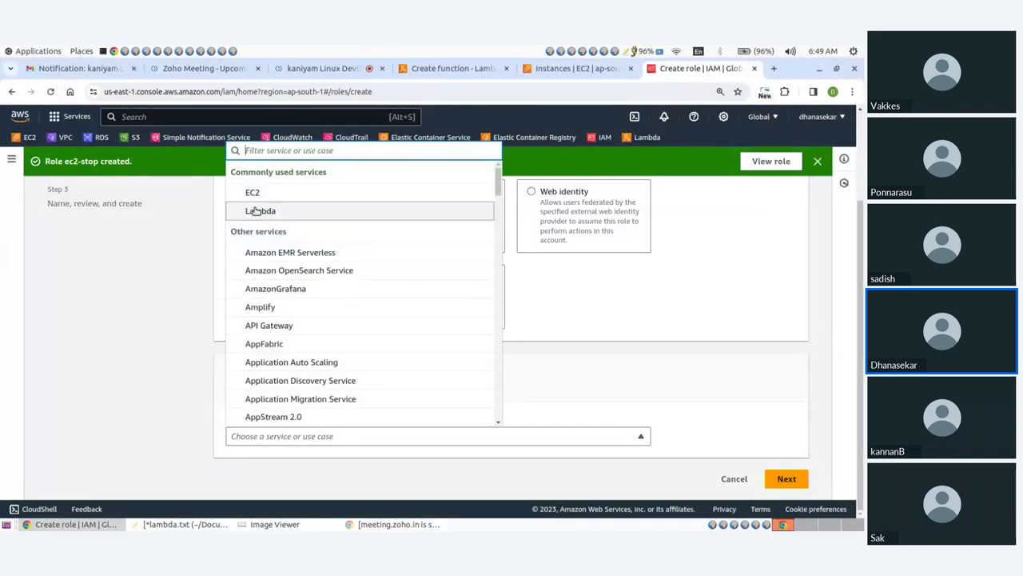
{"action": "left_click", "coordinate": [255, 212]}
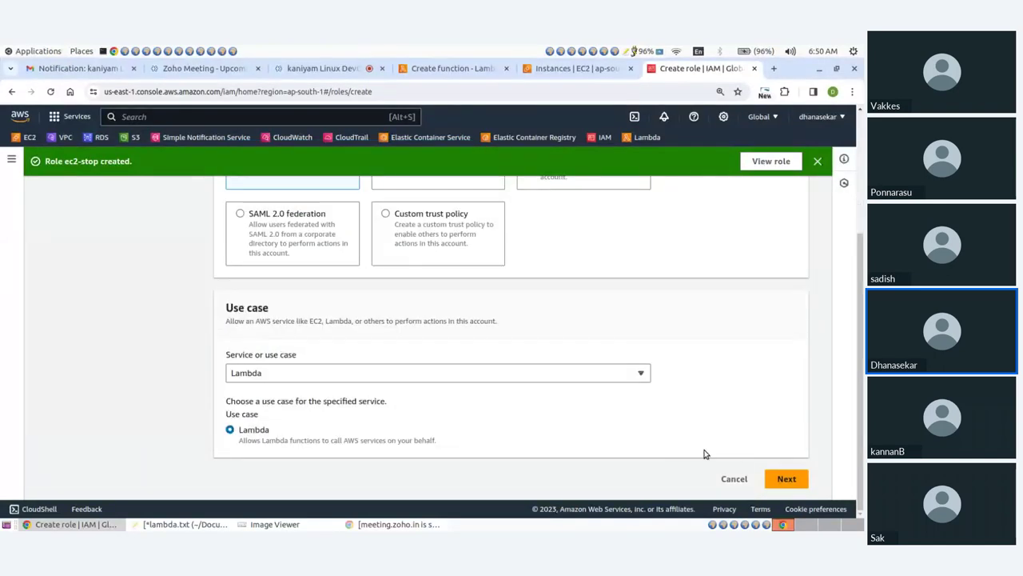
{"action": "left_click", "coordinate": [788, 479]}
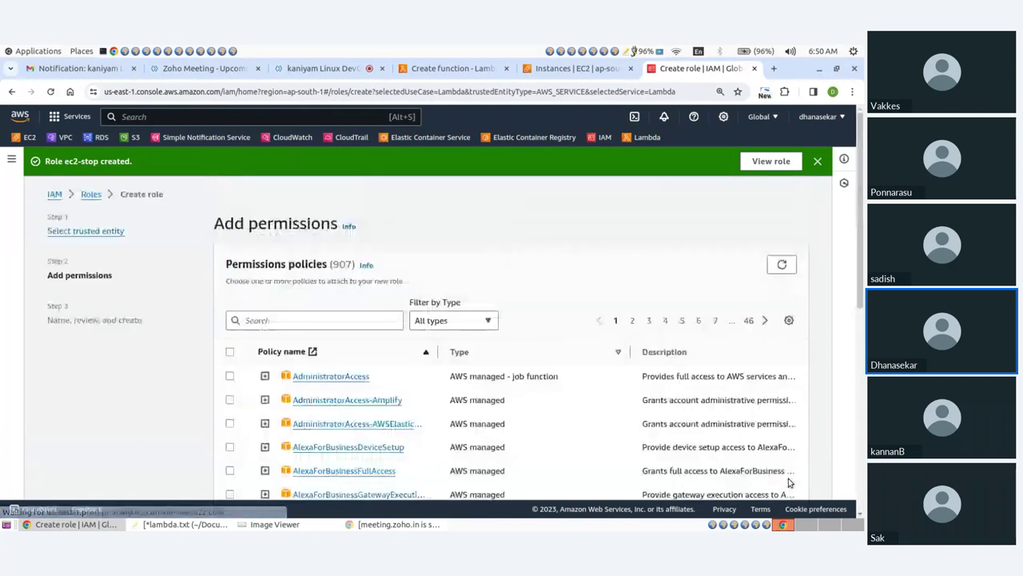
Search the permissions policies for "ec2-", select the ec2-start policy for the role, and proceed to the naming stage
{"action": "left_click", "coordinate": [324, 319]}
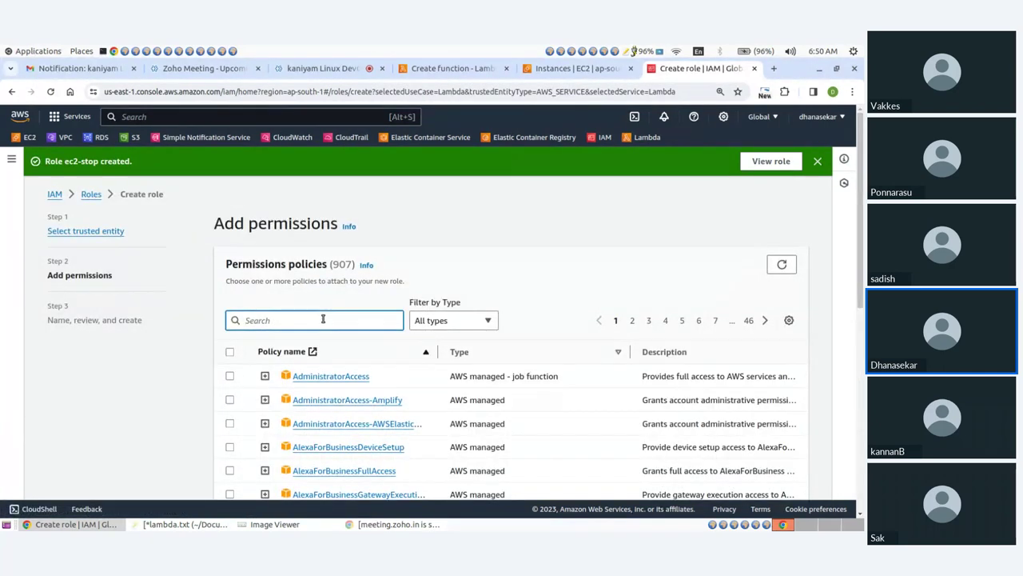
{"action": "type", "text": "ec2"}
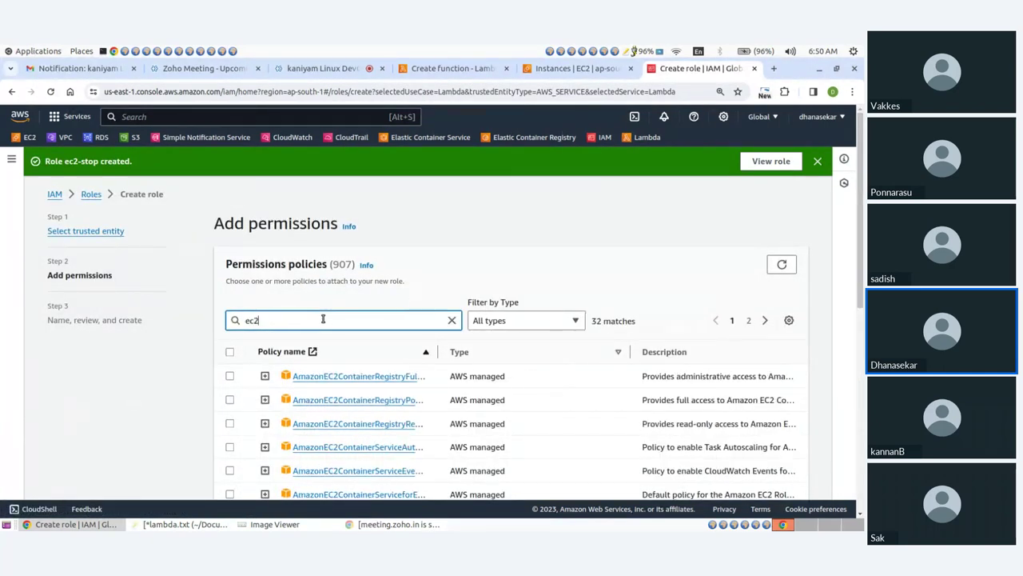
{"action": "type", "text": "-"}
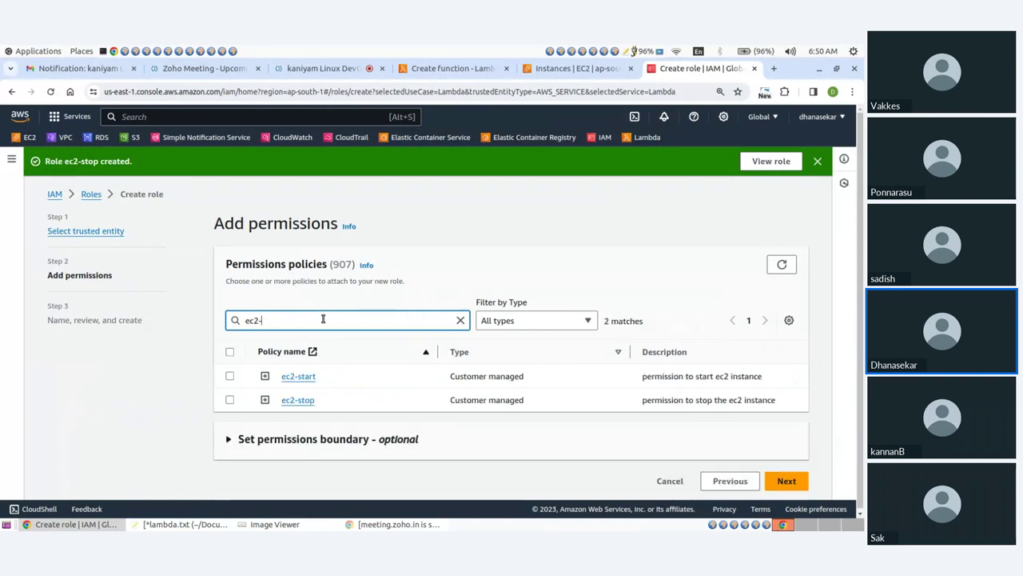
{"action": "left_click", "coordinate": [230, 377]}
{"action": "left_click", "coordinate": [785, 483]}
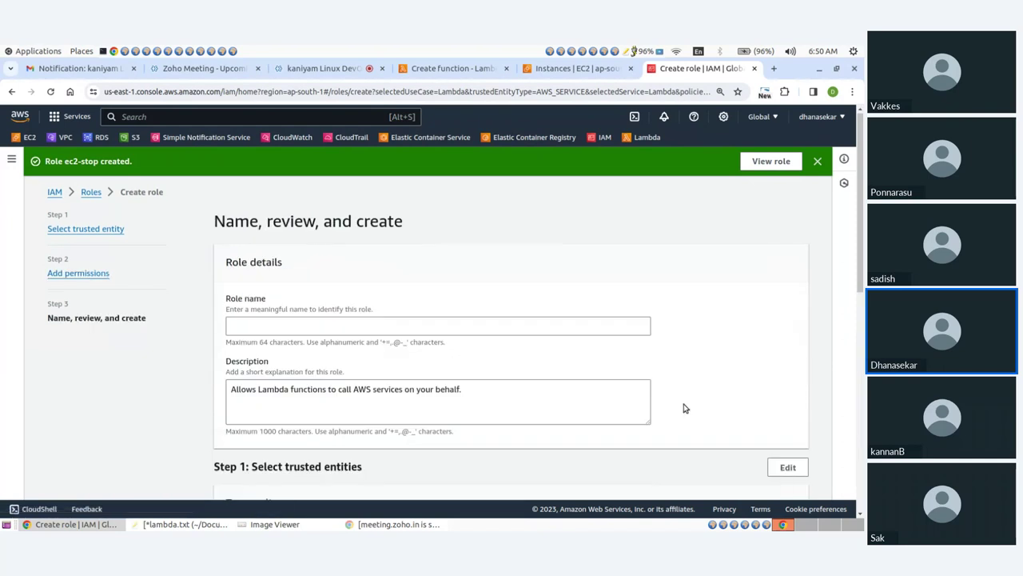
Name the role ec2-start and create it with the ec2-start policy attached
{"action": "left_click", "coordinate": [320, 325]}
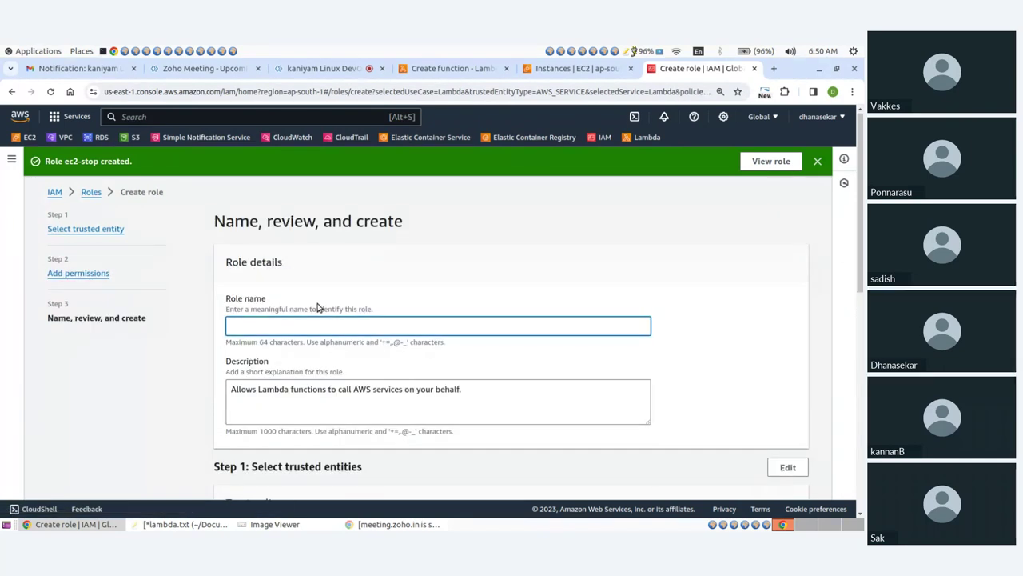
{"action": "type", "text": "ec2"}
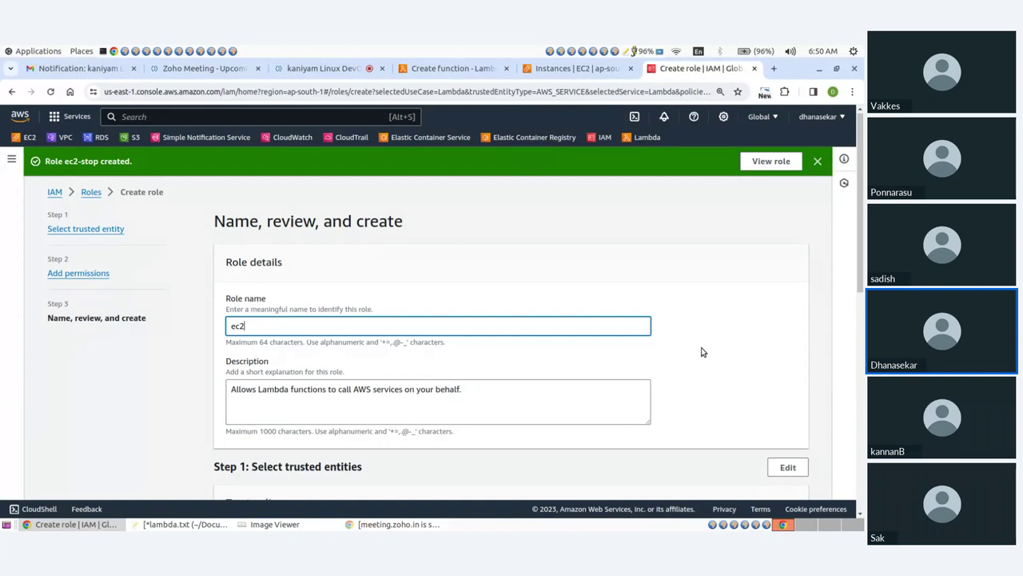
{"action": "type", "text": "-start"}
{"action": "scroll", "coordinate": [800, 408], "scroll_direction": "down", "scroll_amount": 3}
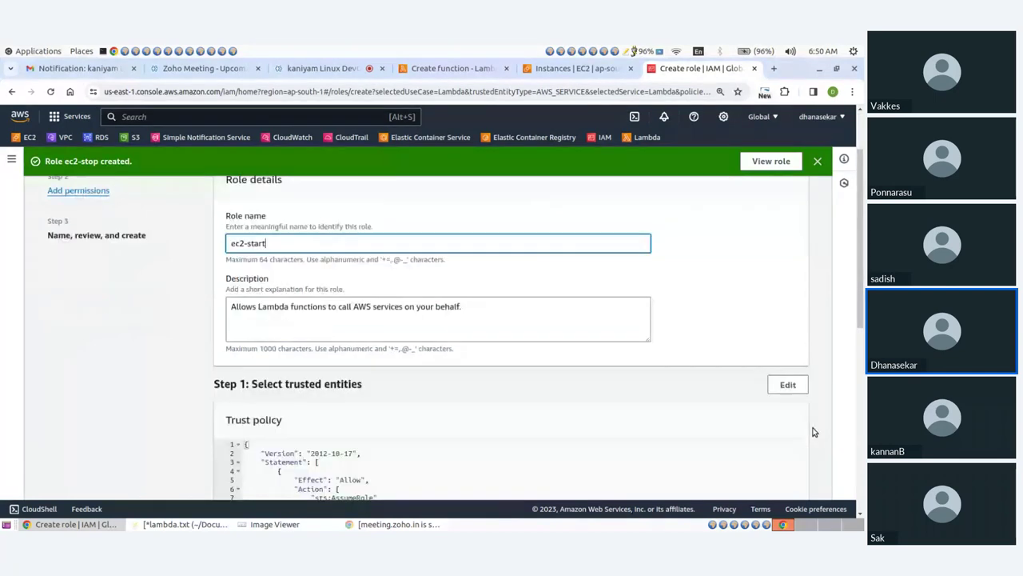
{"action": "scroll", "coordinate": [786, 364], "scroll_direction": "down", "scroll_amount": 5}
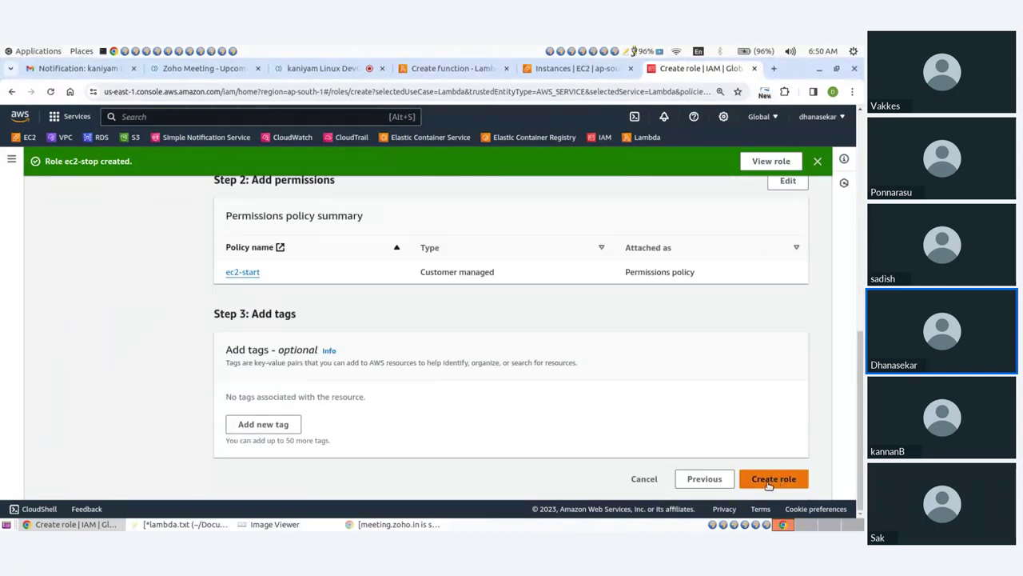
{"action": "left_click", "coordinate": [769, 482]}
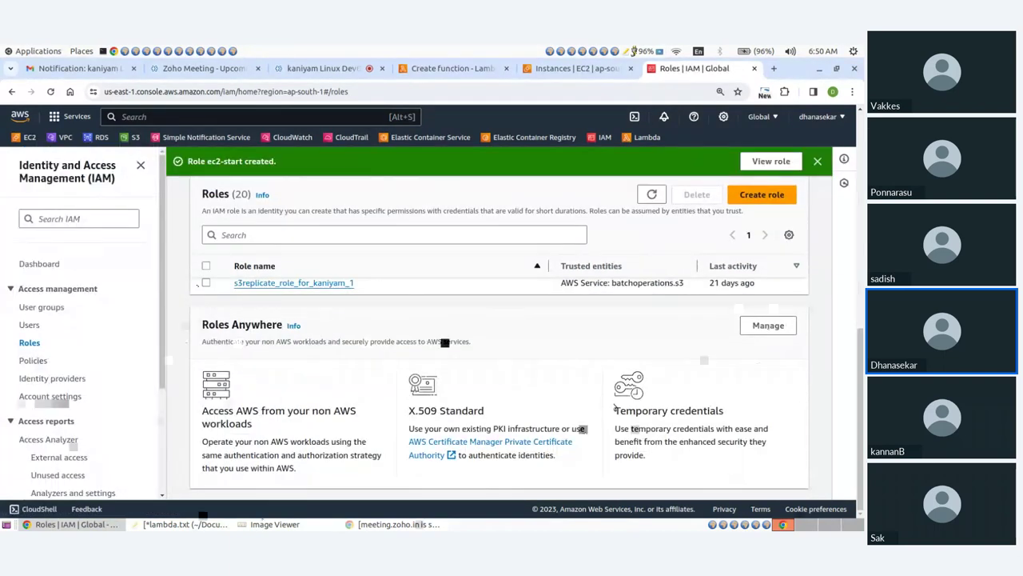
Mark the ec2-start and ec2-stop roles in the role list, and review the resources on the IAM dashboard
{"action": "scroll", "coordinate": [181, 403], "scroll_direction": "up", "scroll_amount": 3}
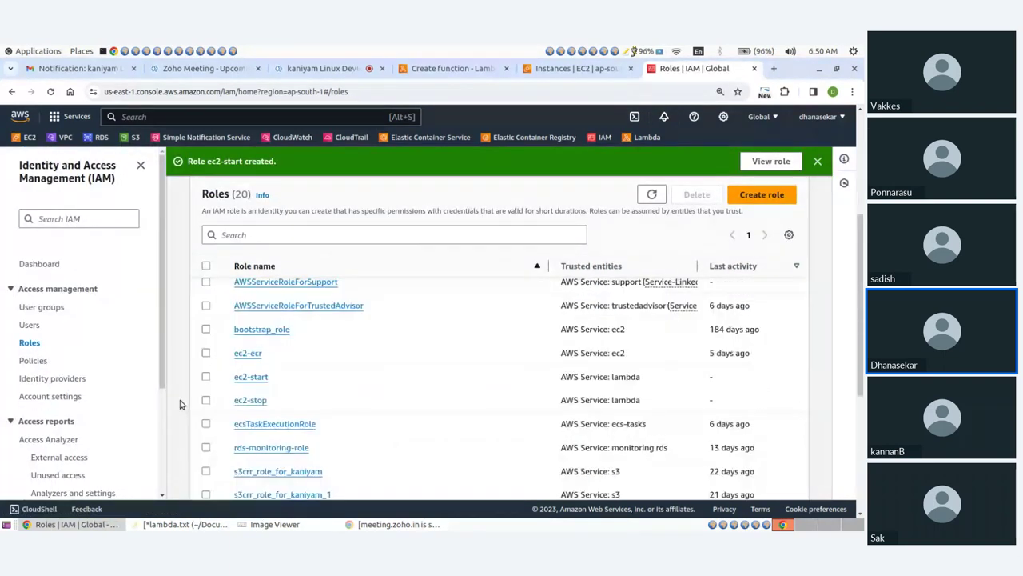
{"action": "left_click", "coordinate": [205, 376]}
{"action": "left_click", "coordinate": [206, 400]}
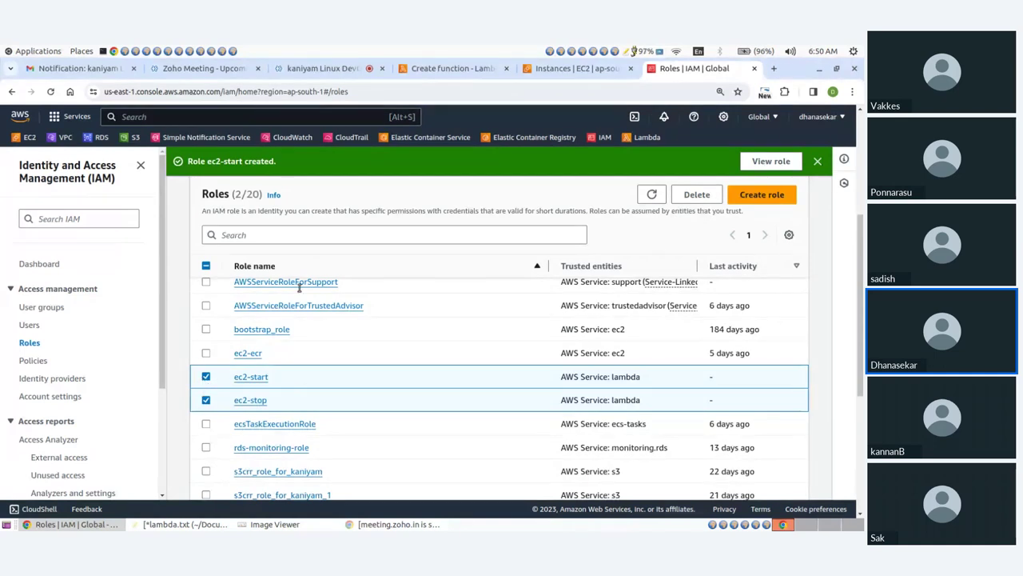
{"action": "left_click", "coordinate": [40, 265]}
{"action": "scroll", "coordinate": [463, 407], "scroll_direction": "down", "scroll_amount": 2}
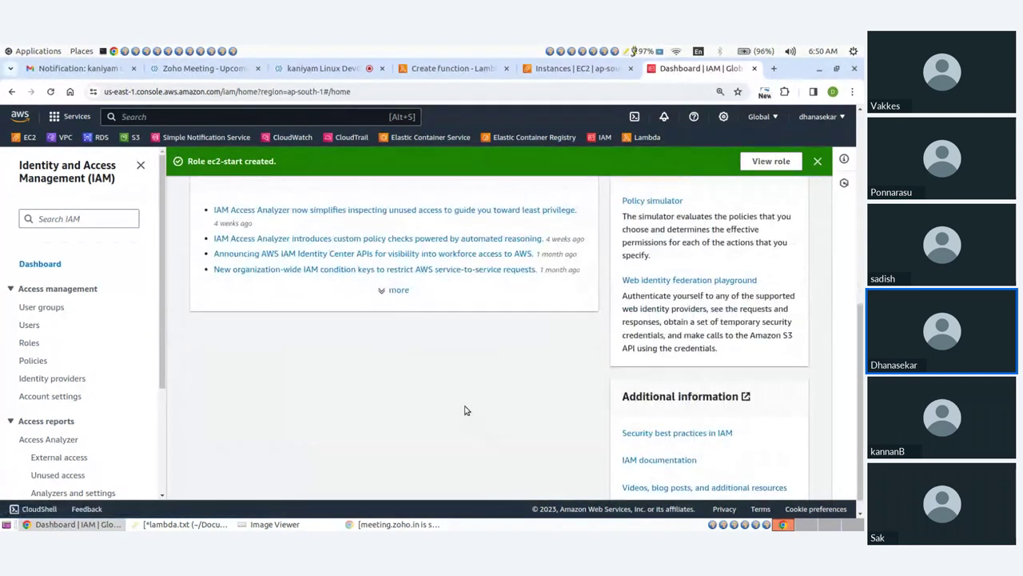
{"action": "scroll", "coordinate": [453, 297], "scroll_direction": "up", "scroll_amount": 3}
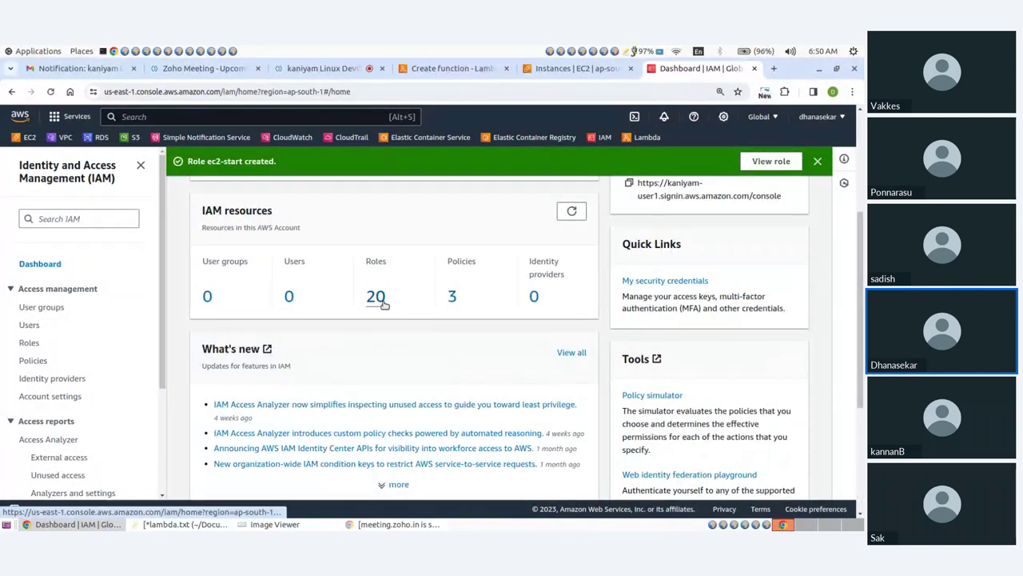
{"action": "scroll", "coordinate": [418, 373], "scroll_direction": "up", "scroll_amount": 3}
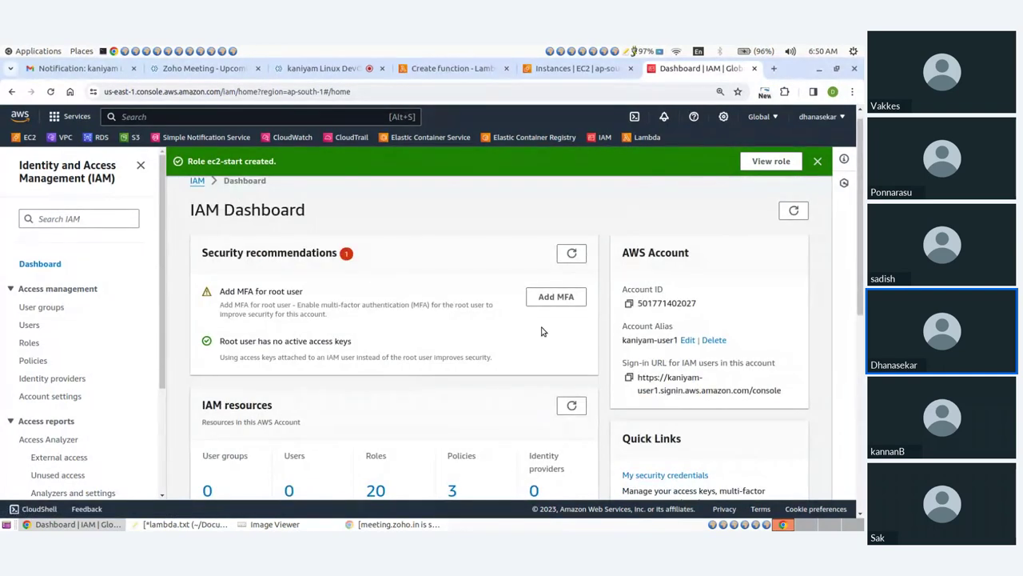
Return to the Lambda function being created and set its execution role to the existing ec2-stop role
{"action": "left_click", "coordinate": [572, 68]}
{"action": "left_click", "coordinate": [453, 68]}
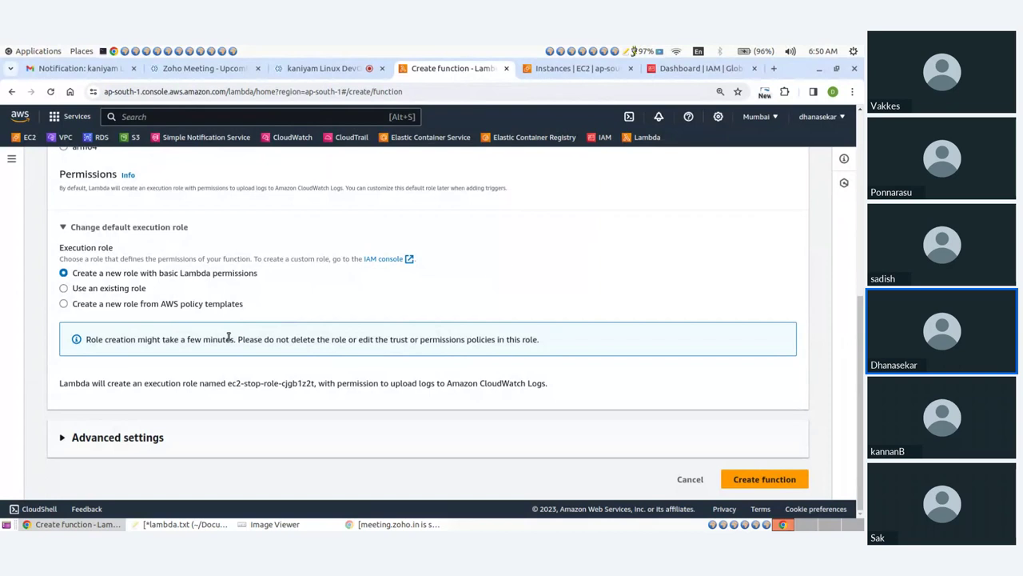
{"action": "left_click", "coordinate": [64, 291]}
{"action": "left_click", "coordinate": [102, 390]}
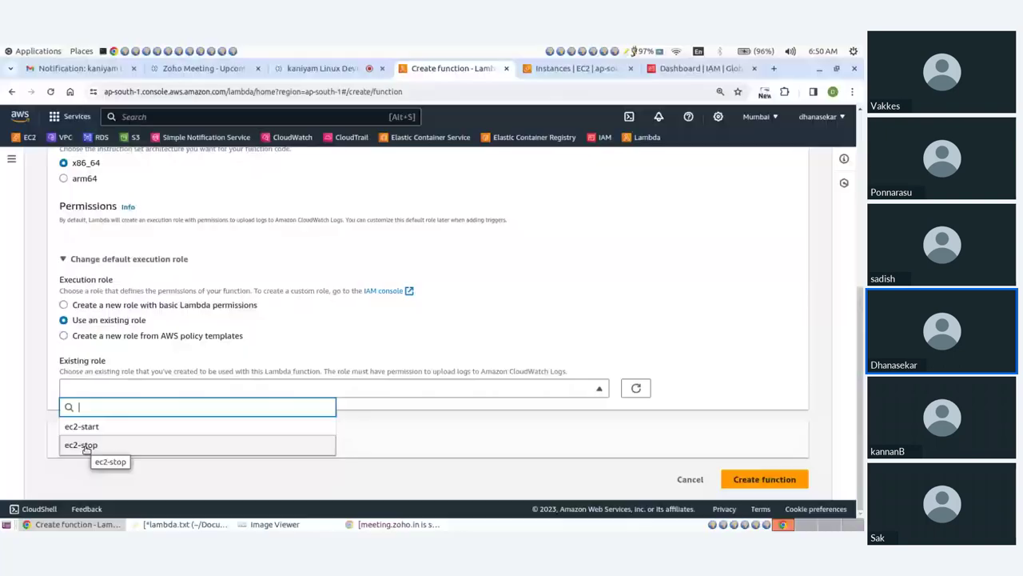
{"action": "left_click", "coordinate": [95, 445]}
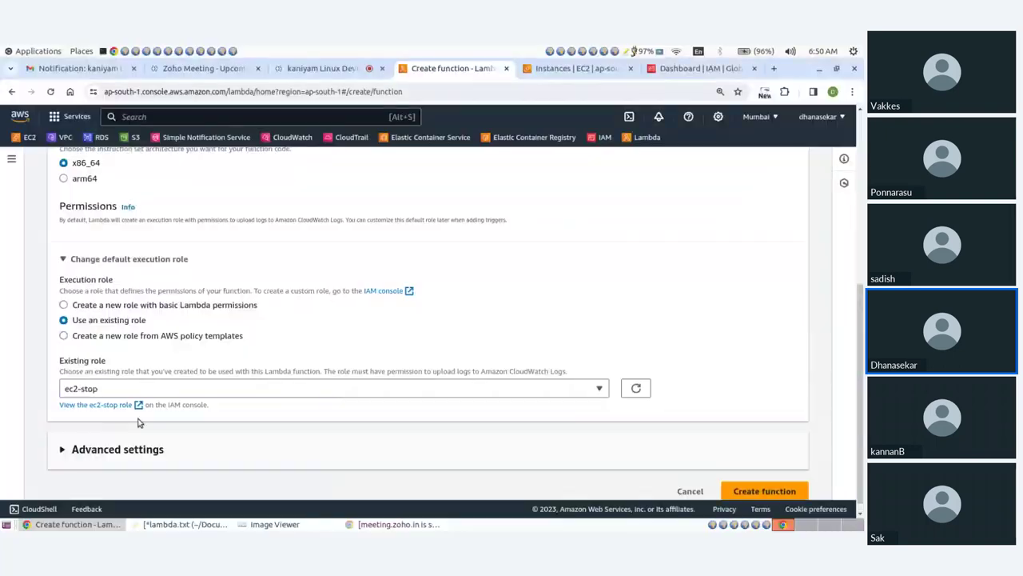
Check the demo instance and the function's advanced settings, and create the ec2-stop function without enabling any extra options
{"action": "left_click", "coordinate": [548, 72]}
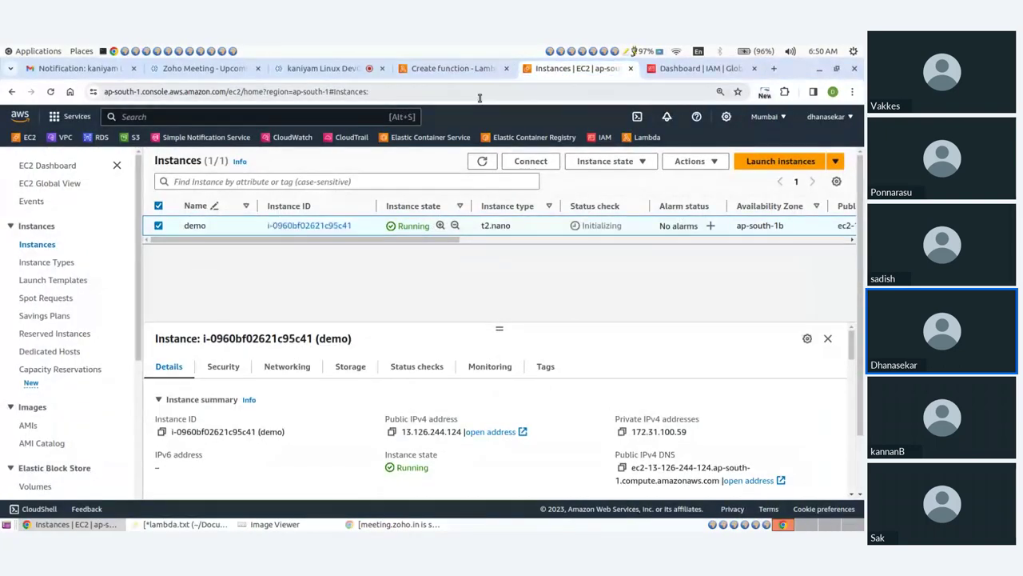
{"action": "left_click", "coordinate": [452, 69]}
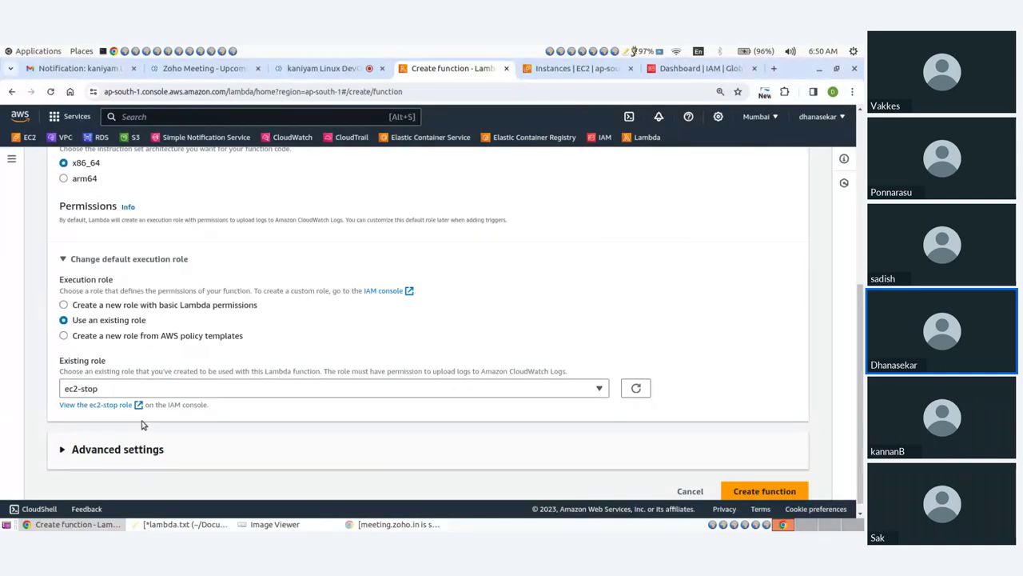
{"action": "scroll", "coordinate": [120, 427], "scroll_direction": "down", "scroll_amount": 1}
{"action": "left_click", "coordinate": [83, 436]}
{"action": "scroll", "coordinate": [83, 432], "scroll_direction": "down", "scroll_amount": 3}
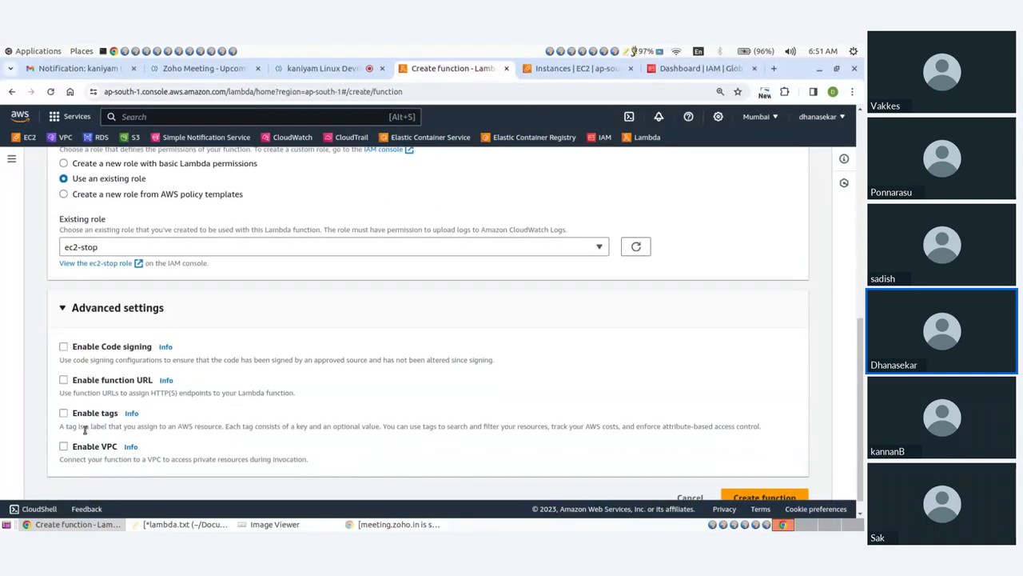
{"action": "scroll", "coordinate": [80, 408], "scroll_direction": "up", "scroll_amount": 2}
{"action": "left_click", "coordinate": [78, 384]}
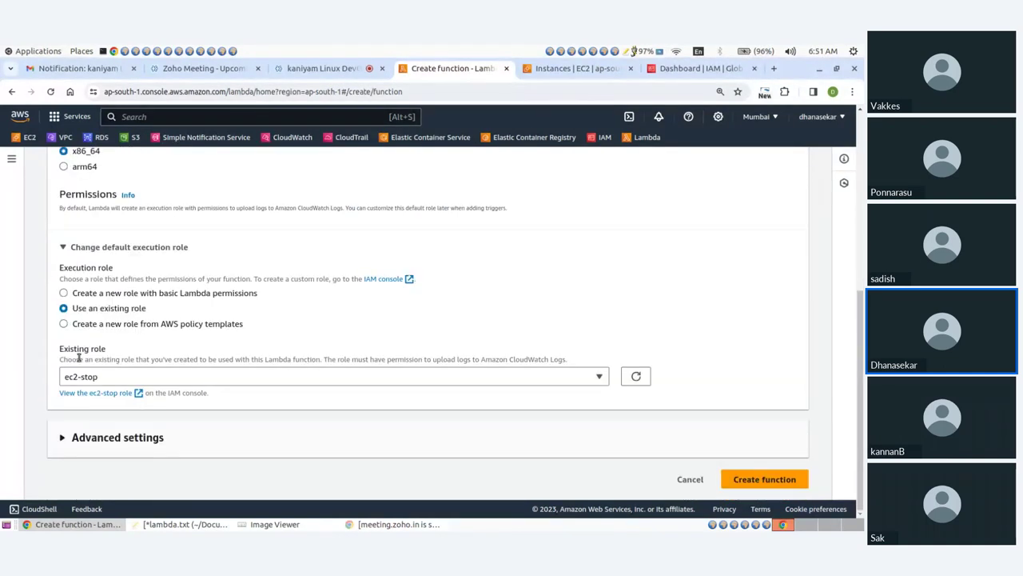
{"action": "left_click", "coordinate": [751, 483]}
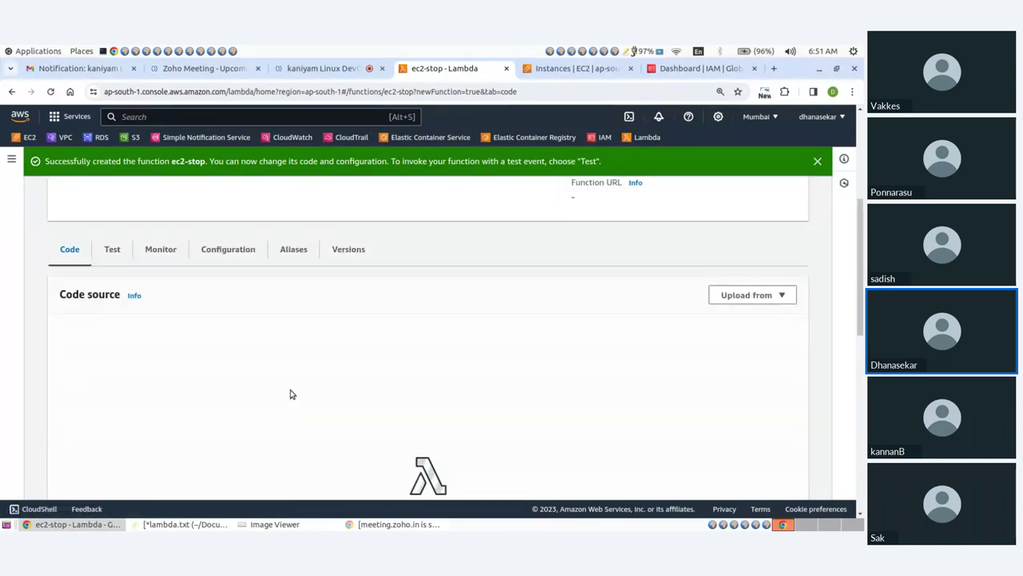
Clear all the default code from lambda_function.py in the ec2-stop function
{"action": "left_click", "coordinate": [737, 303]}
{"action": "left_click", "coordinate": [296, 426]}
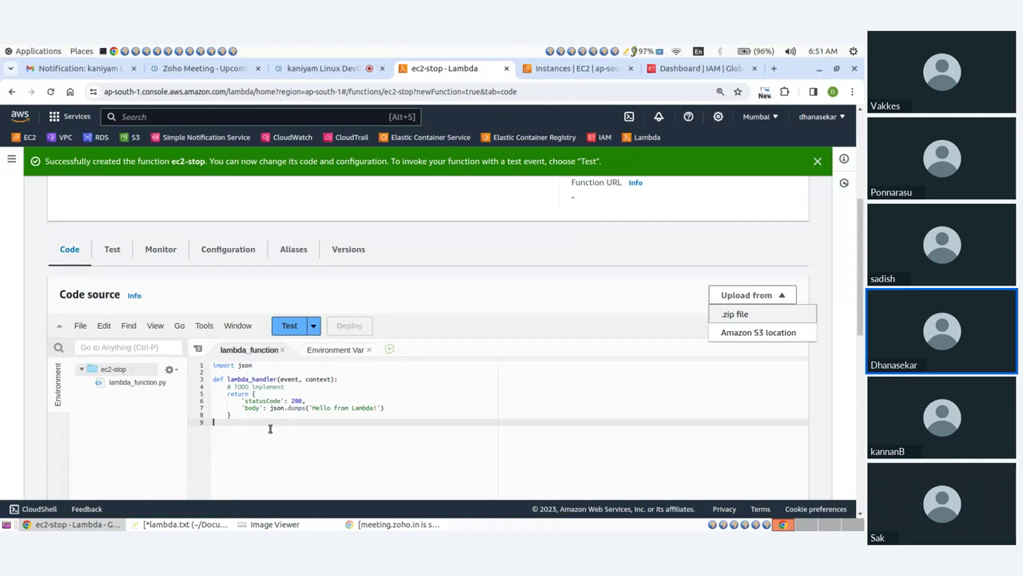
{"action": "key", "text": "ctrl+a"}
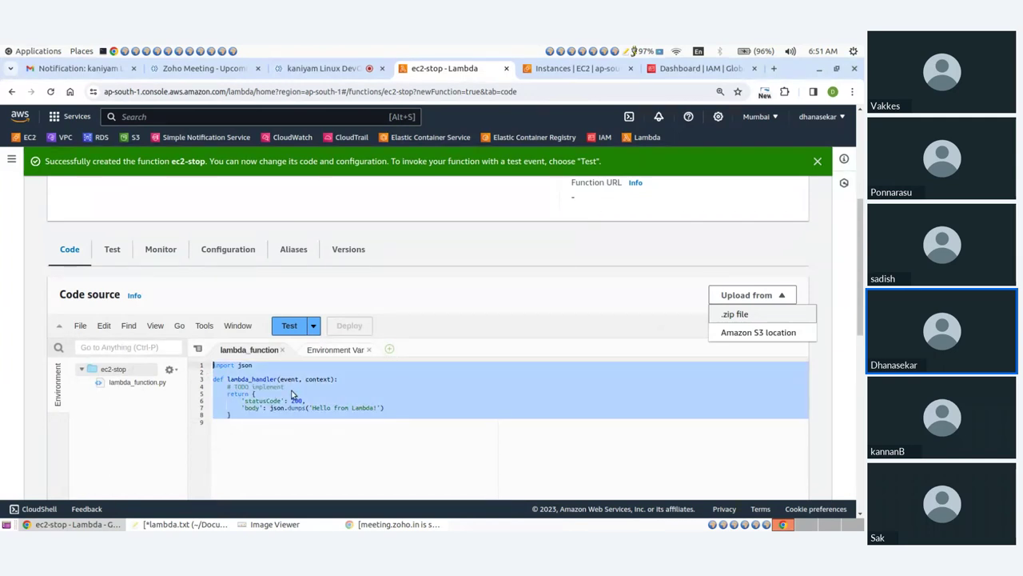
{"action": "key", "text": "BackSpace"}
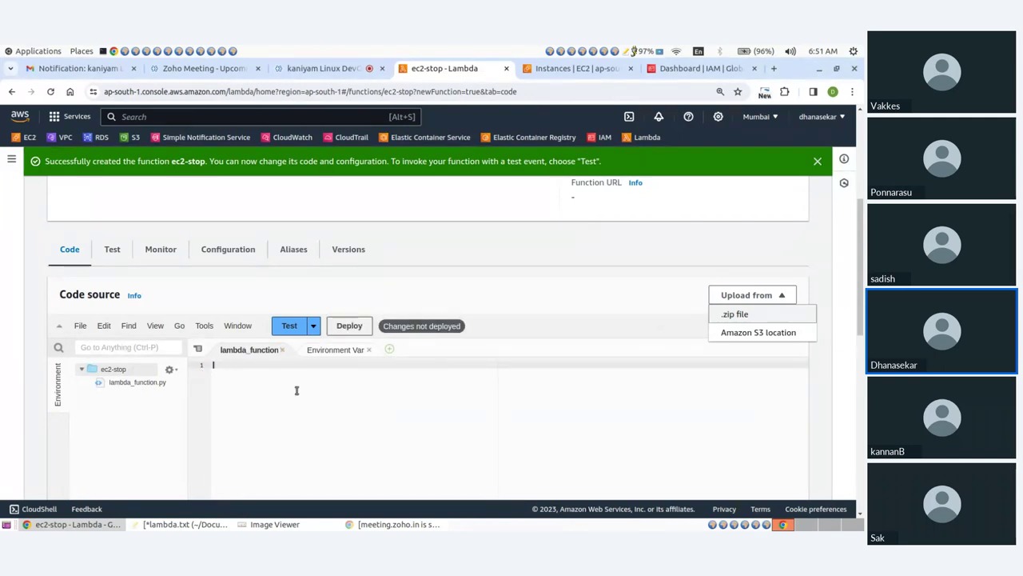
{"action": "type", "text": "import "}
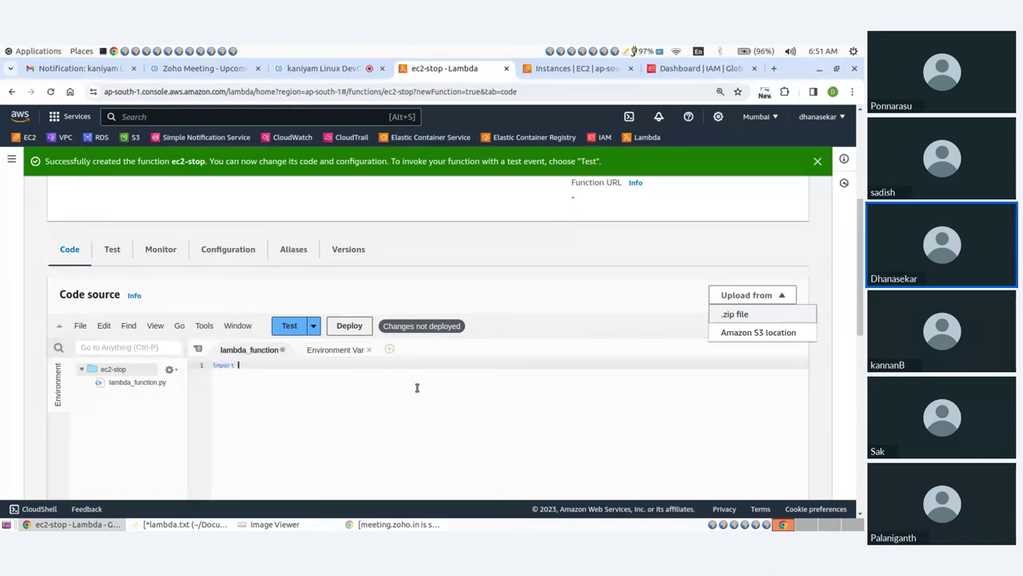
{"action": "type", "text": "boto3"}
{"action": "key", "text": "Return"}
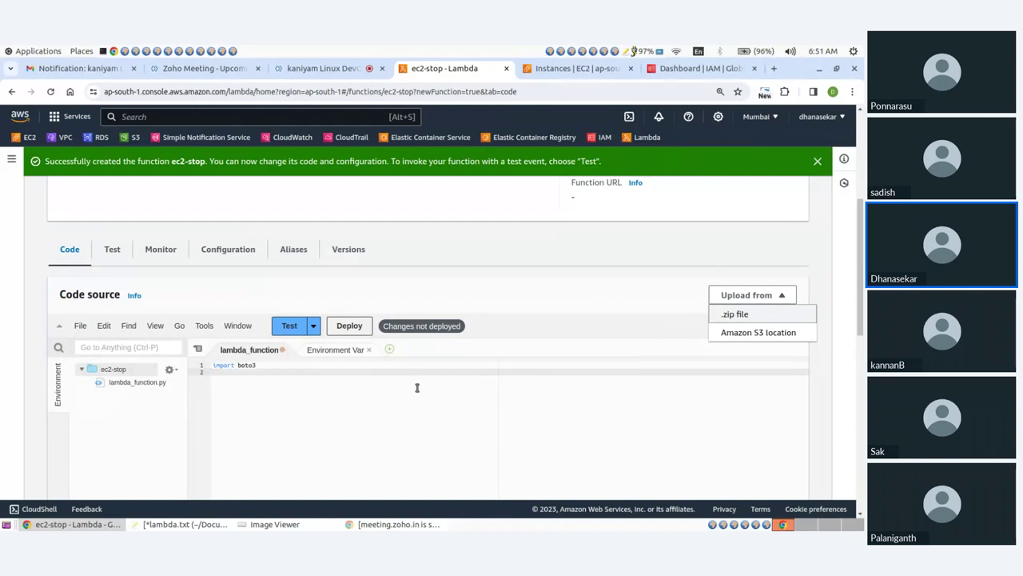
{"action": "type", "text": "region"}
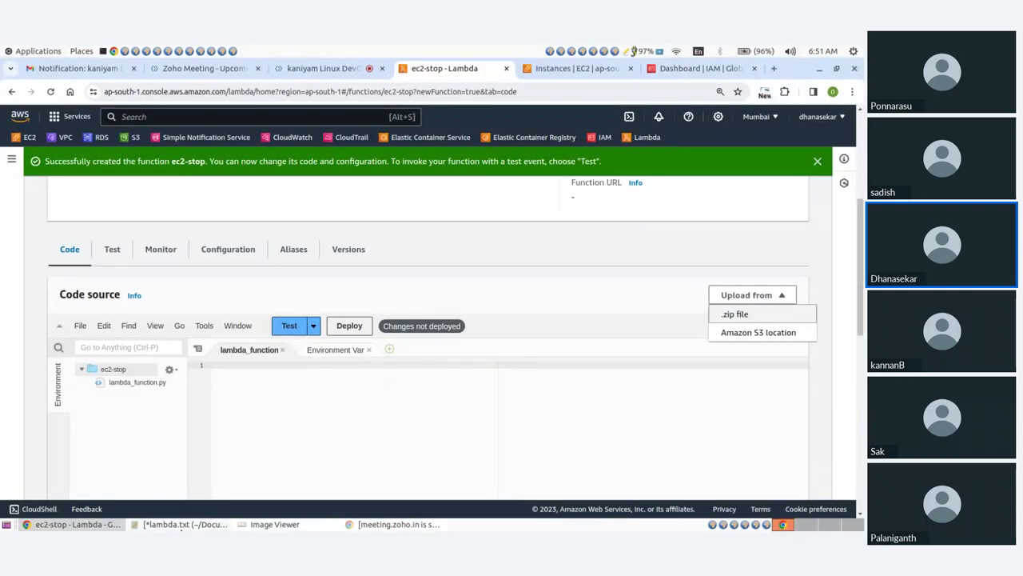
Switch to lambda.txt in the text editor and examine the stop code's boto3 import, region, instance ID, handler and client lines
{"action": "key", "text": "alt+Tab"}
{"action": "scroll", "coordinate": [160, 376], "scroll_direction": "down", "scroll_amount": 5}
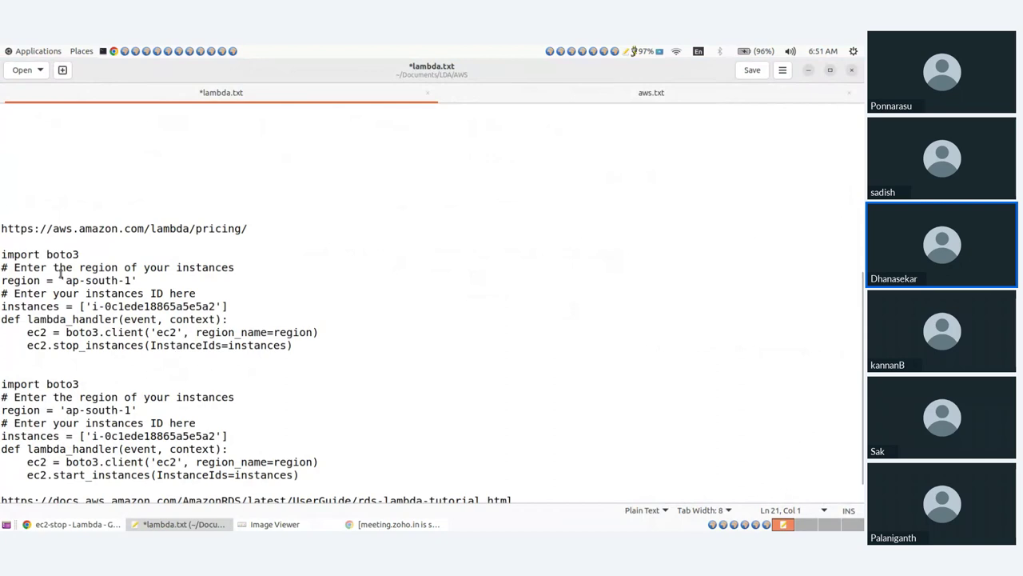
{"action": "left_click_drag", "start_coordinate": [293, 345], "coordinate": [1, 254]}
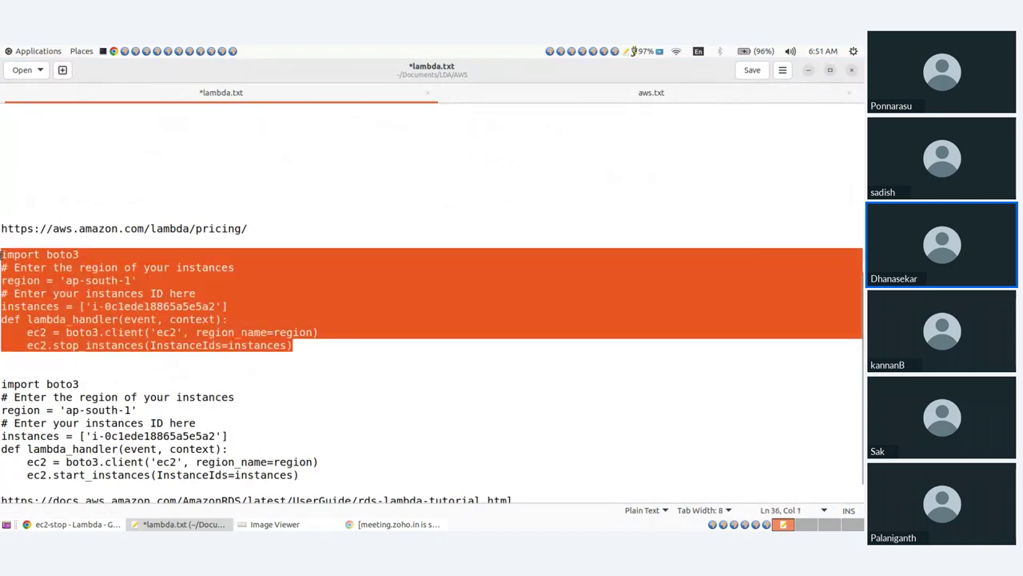
{"action": "left_click", "coordinate": [79, 254]}
{"action": "left_click_drag", "start_coordinate": [80, 254], "coordinate": [2, 255]}
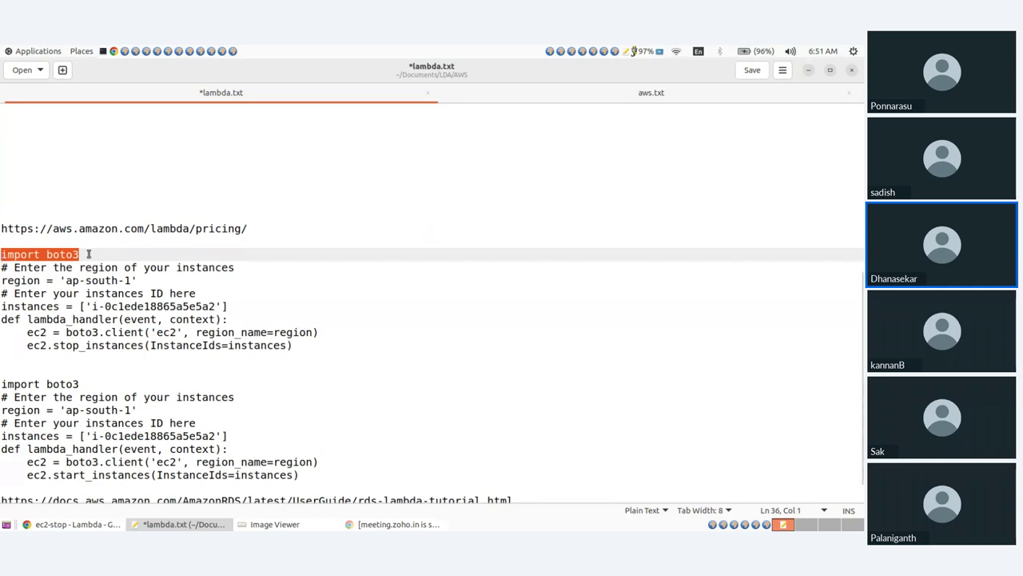
{"action": "left_click_drag", "start_coordinate": [89, 254], "coordinate": [26, 267]}
{"action": "left_click", "coordinate": [40, 280]}
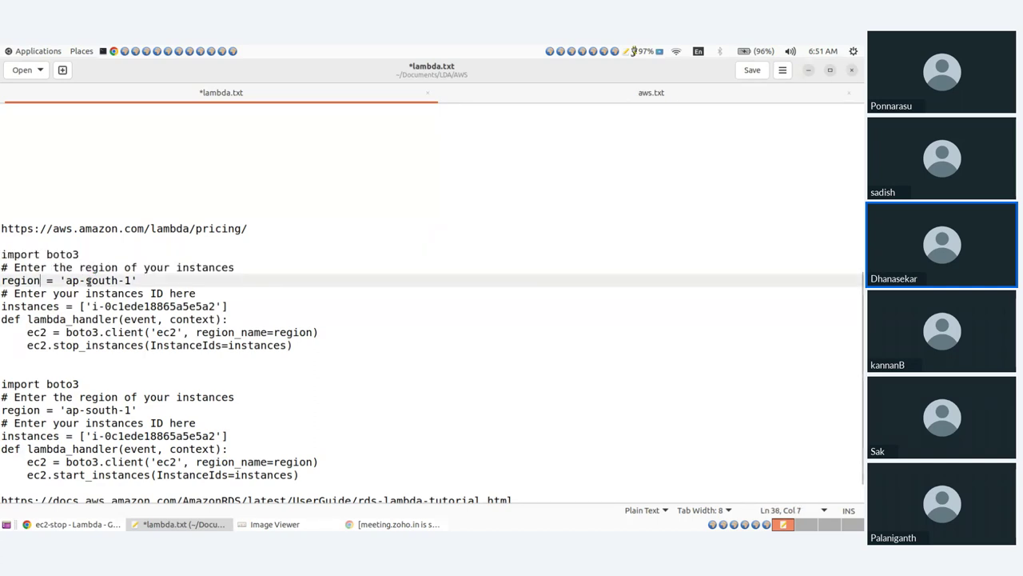
{"action": "left_click_drag", "start_coordinate": [139, 280], "coordinate": [1, 280]}
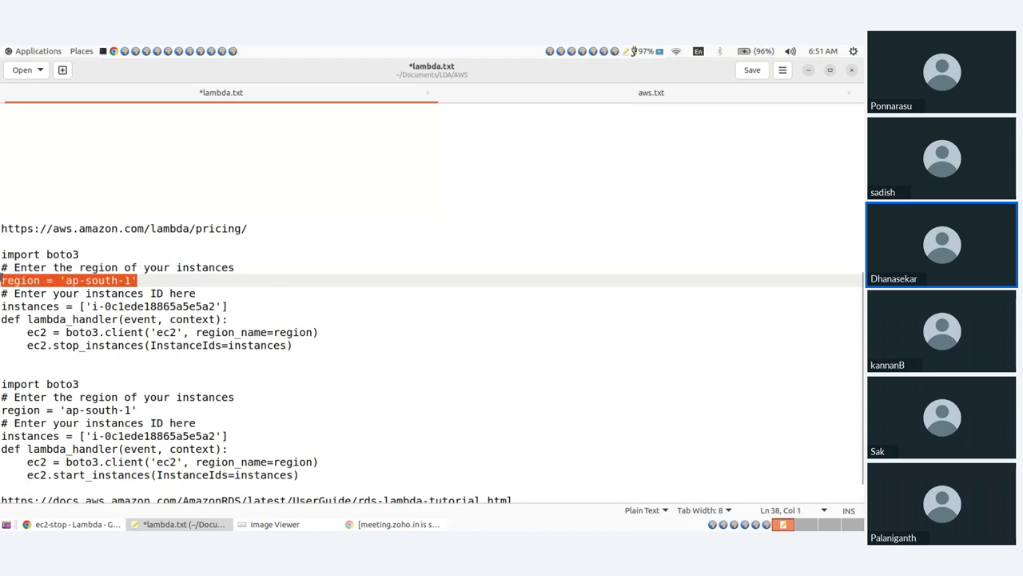
{"action": "left_click_drag", "start_coordinate": [225, 305], "coordinate": [1, 306]}
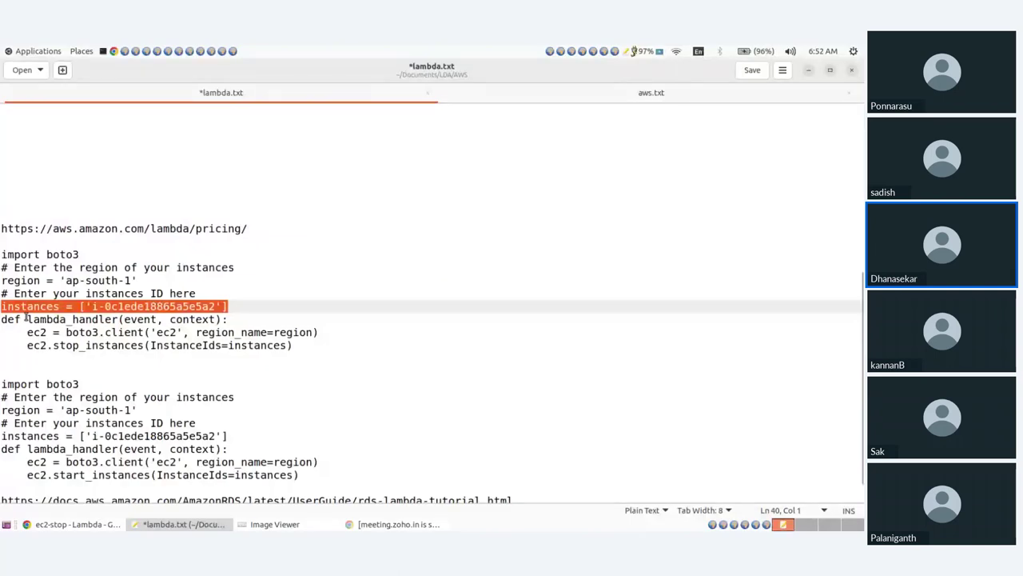
{"action": "left_click_drag", "start_coordinate": [27, 319], "coordinate": [119, 319]}
{"action": "left_click", "coordinate": [170, 319]}
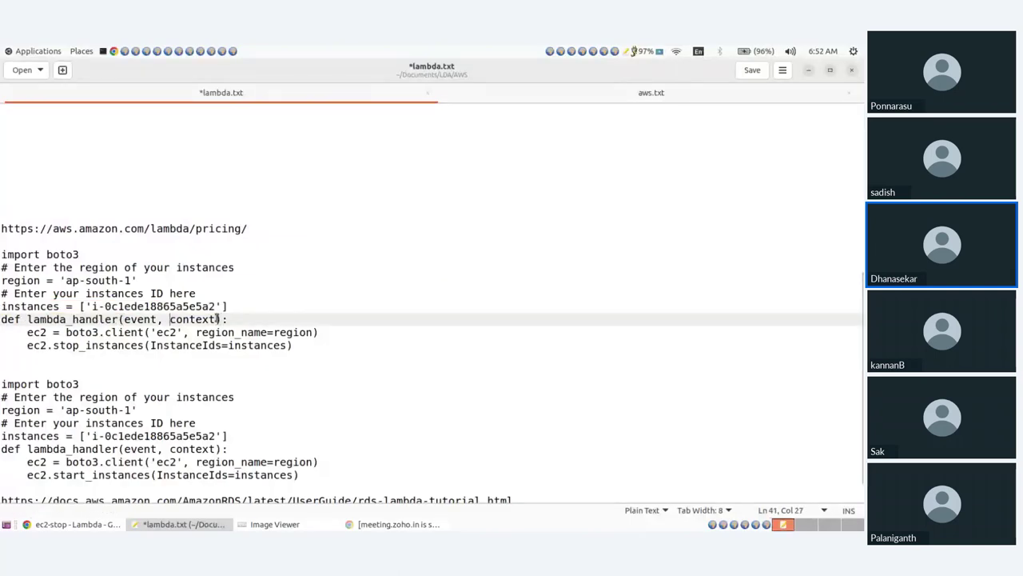
{"action": "left_click_drag", "start_coordinate": [228, 319], "coordinate": [324, 330]}
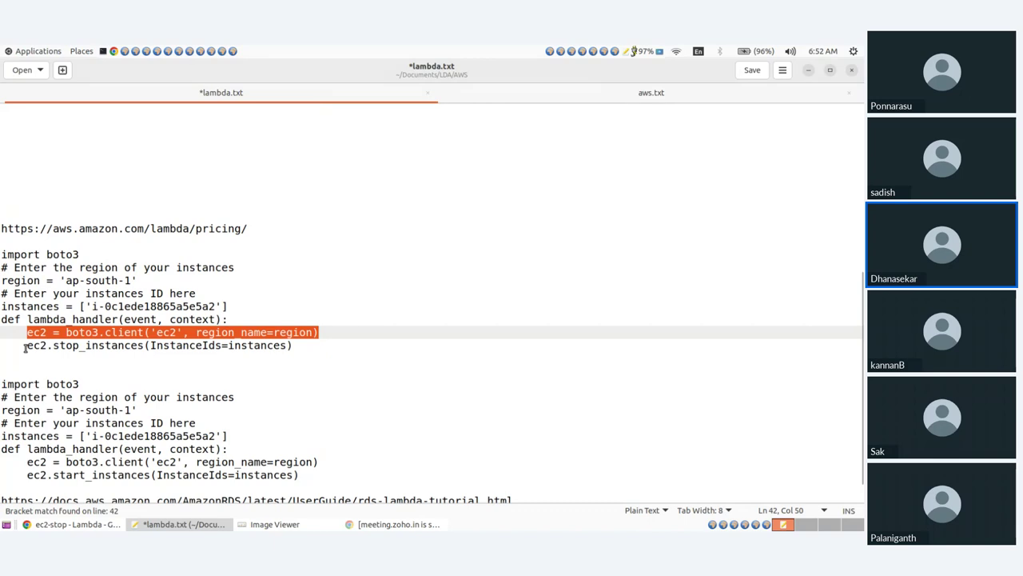
Copy the complete stop_instances code block from lambda.txt and paste it into lambda_function.py of the ec2-stop function
{"action": "left_click_drag", "start_coordinate": [26, 344], "coordinate": [1, 254]}
{"action": "left_click", "coordinate": [302, 346]}
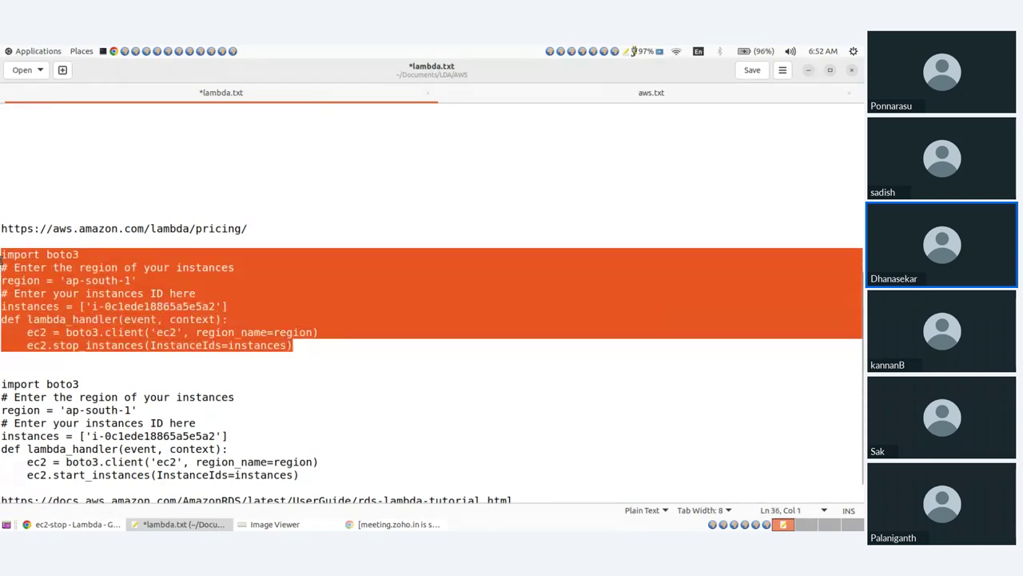
{"action": "right_click", "coordinate": [13, 261]}
{"action": "left_click", "coordinate": [50, 313]}
{"action": "key", "text": "alt+Tab"}
{"action": "left_click", "coordinate": [223, 377]}
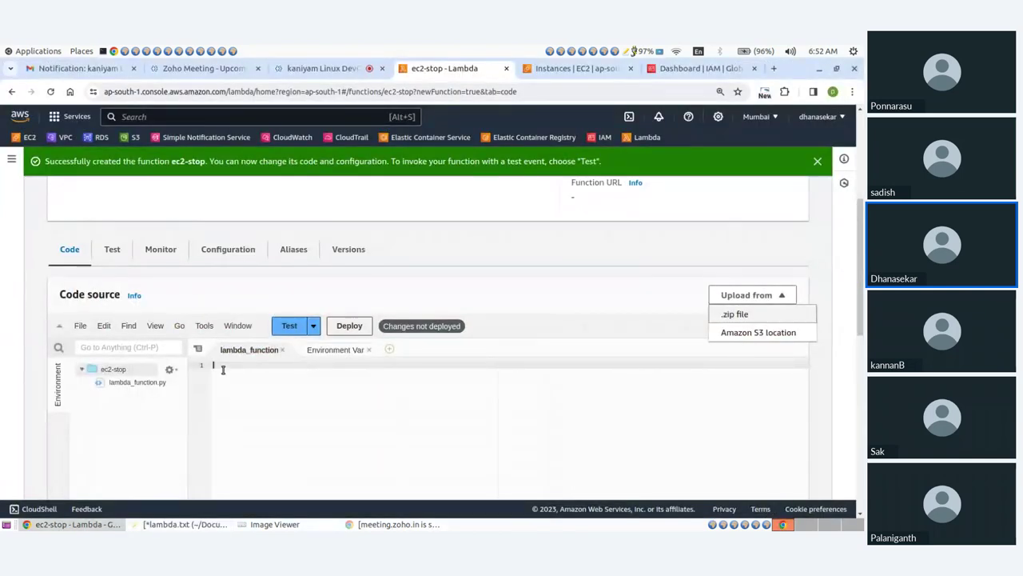
{"action": "key", "text": "ctrl+v"}
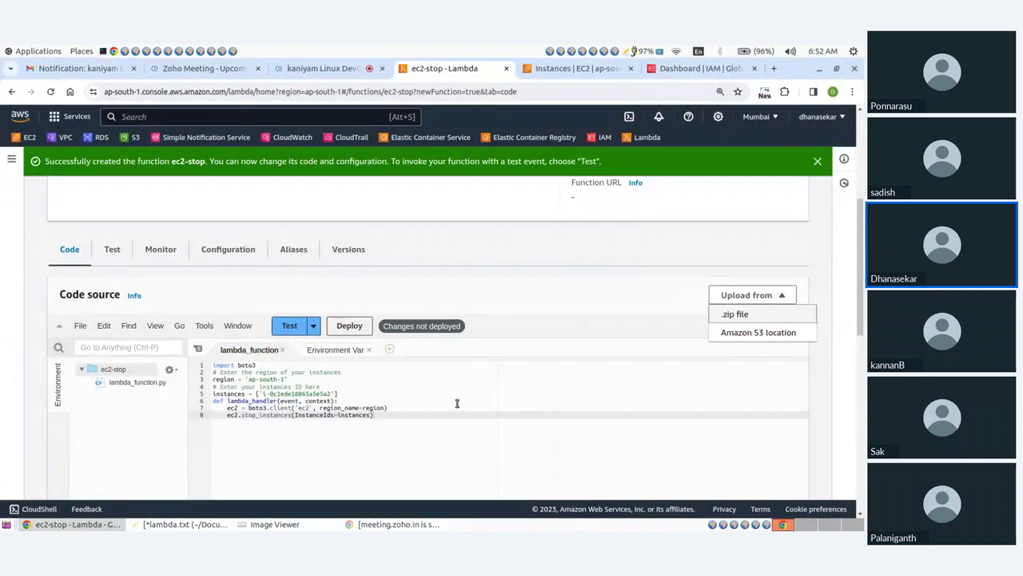
Replace the instance ID in the function code with the demo instance's ID, i-0960bf02621c95c41, copied from the EC2 instance list
{"action": "key", "text": "Up"}
{"action": "key", "text": "Up"}
{"action": "key", "text": "Up"}
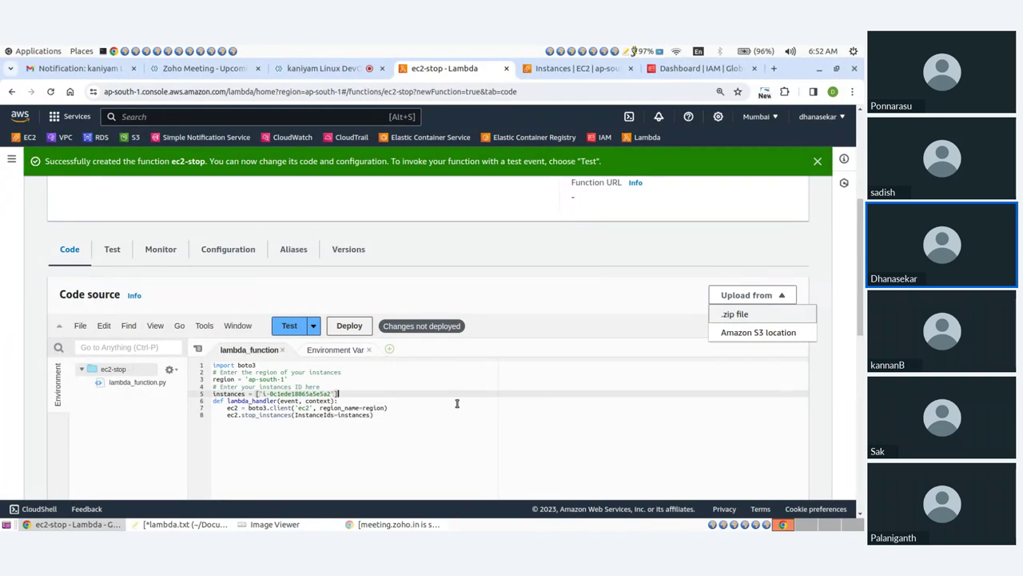
{"action": "key", "text": "BackSpace"}
{"action": "key", "text": "BackSpace"}
{"action": "key", "text": "BackSpace"}
{"action": "key", "text": "BackSpace"}
{"action": "key", "text": "BackSpace"}
{"action": "key", "text": "BackSpace"}
{"action": "key", "text": "BackSpace"}
{"action": "key", "text": "BackSpace"}
{"action": "key", "text": "BackSpace"}
{"action": "key", "text": "BackSpace"}
{"action": "key", "text": "BackSpace"}
{"action": "key", "text": "BackSpace"}
{"action": "key", "text": "BackSpace"}
{"action": "key", "text": "BackSpace"}
{"action": "key", "text": "BackSpace"}
{"action": "key", "text": "BackSpace"}
{"action": "key", "text": "BackSpace"}
{"action": "key", "text": "BackSpace"}
{"action": "key", "text": "BackSpace"}
{"action": "key", "text": "ctrl+Tab"}
{"action": "left_click_drag", "start_coordinate": [268, 226], "coordinate": [353, 225]}
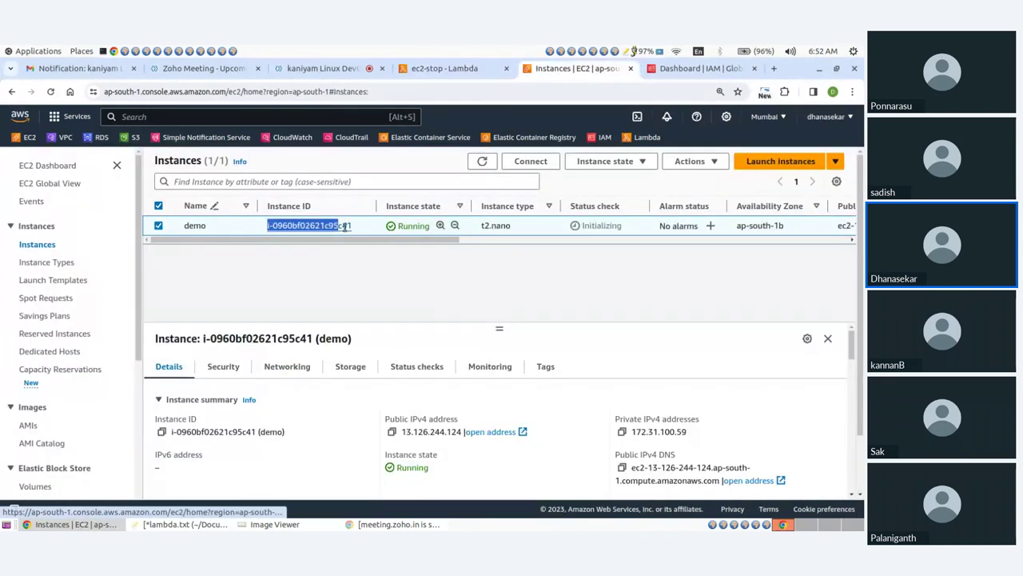
{"action": "left_click", "coordinate": [420, 72]}
{"action": "key", "text": "ctrl+v"}
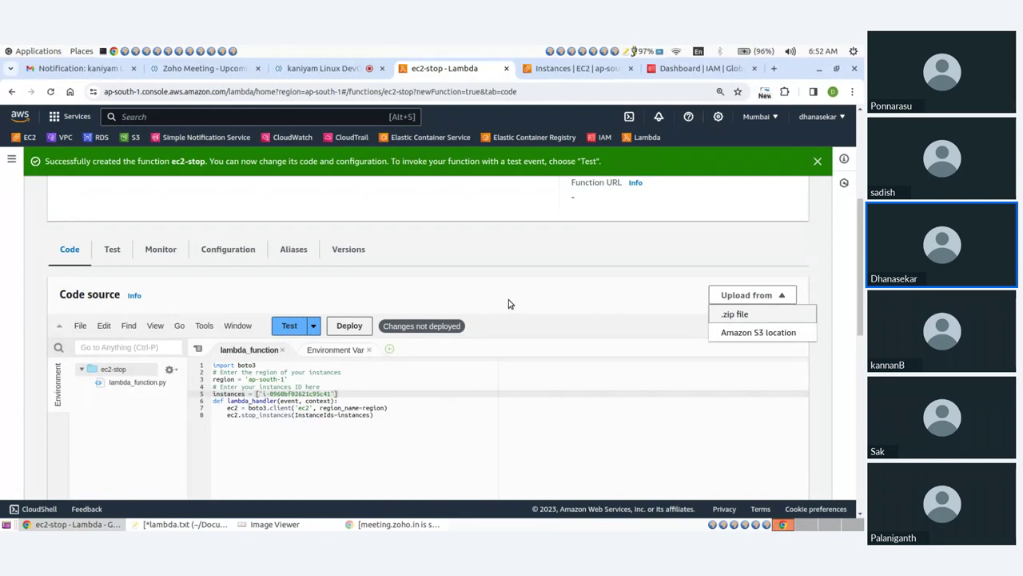
{"action": "type", "text": ","}
{"action": "key", "text": "BackSpace"}
{"action": "key", "text": "BackSpace"}
{"action": "left_click", "coordinate": [394, 422]}
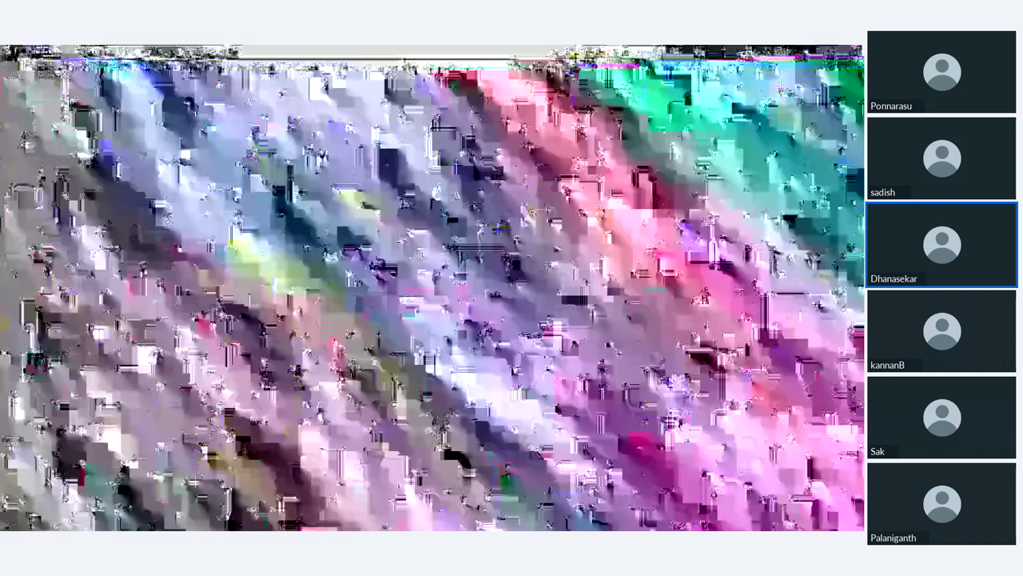
Save a new private test event named stop with the hello-world template, and deploy the changed ec2-stop code
{"action": "type", "text": "stop"}
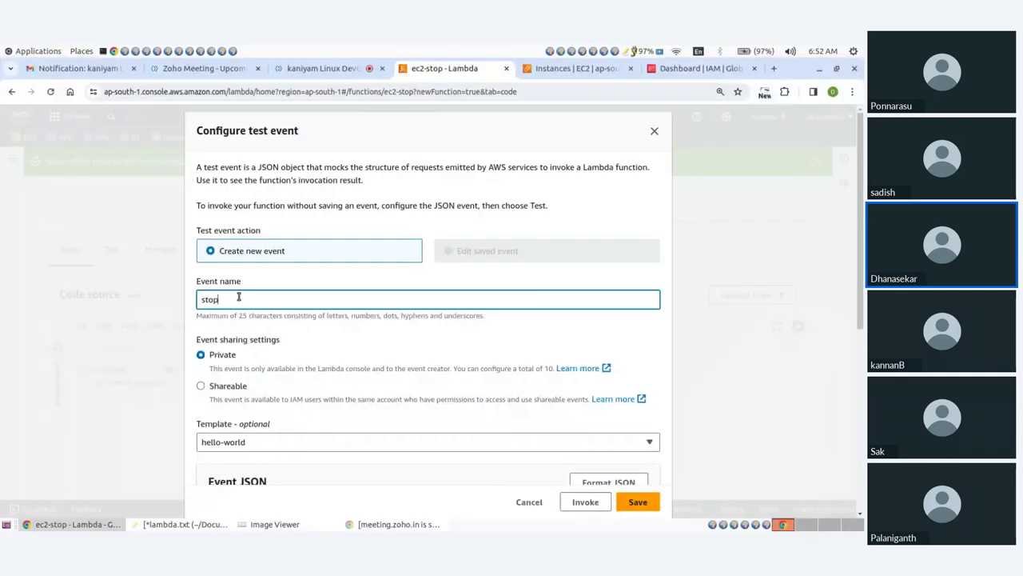
{"action": "scroll", "coordinate": [589, 447], "scroll_direction": "down", "scroll_amount": 5}
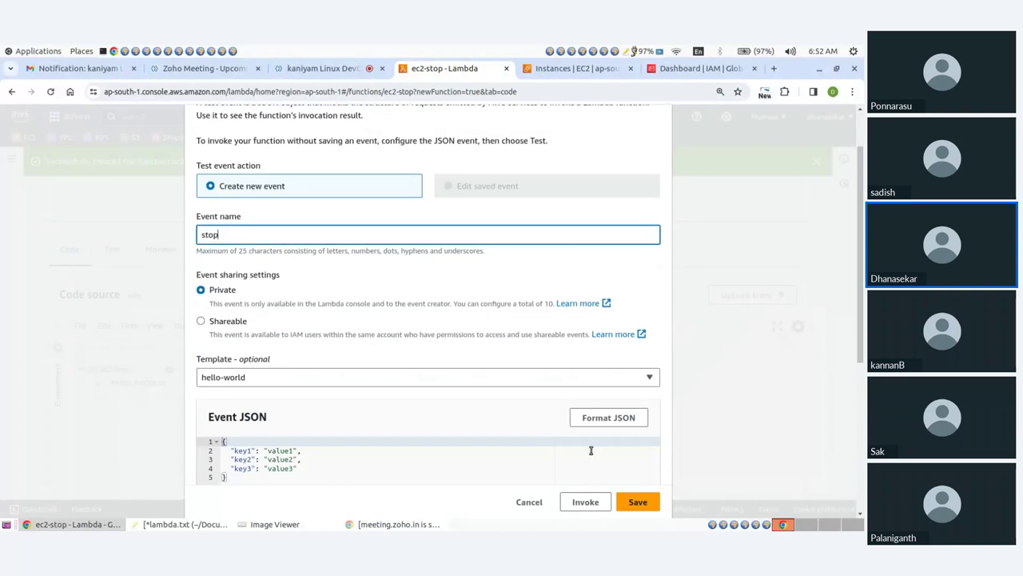
{"action": "left_click", "coordinate": [633, 499]}
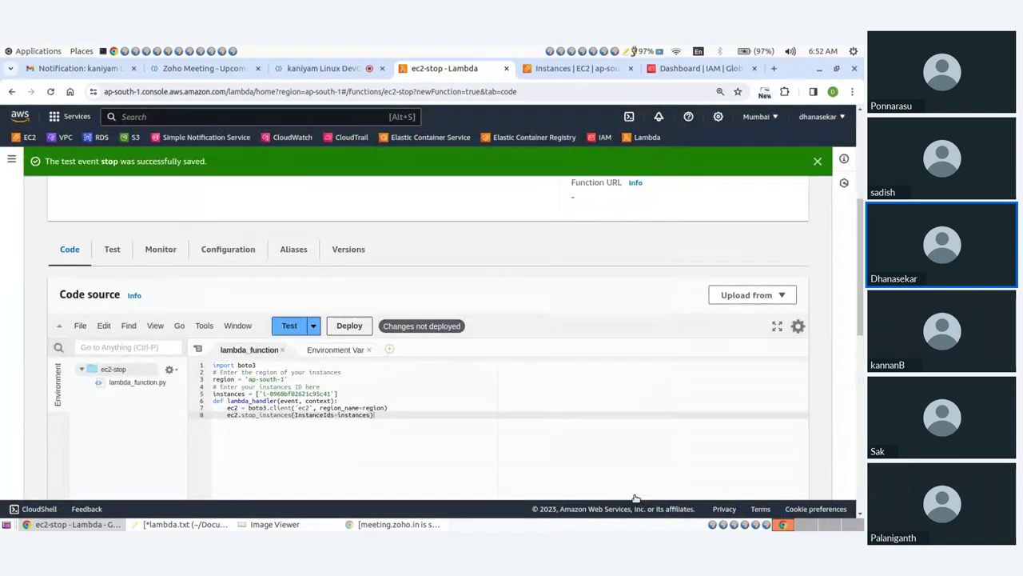
{"action": "left_click", "coordinate": [350, 327]}
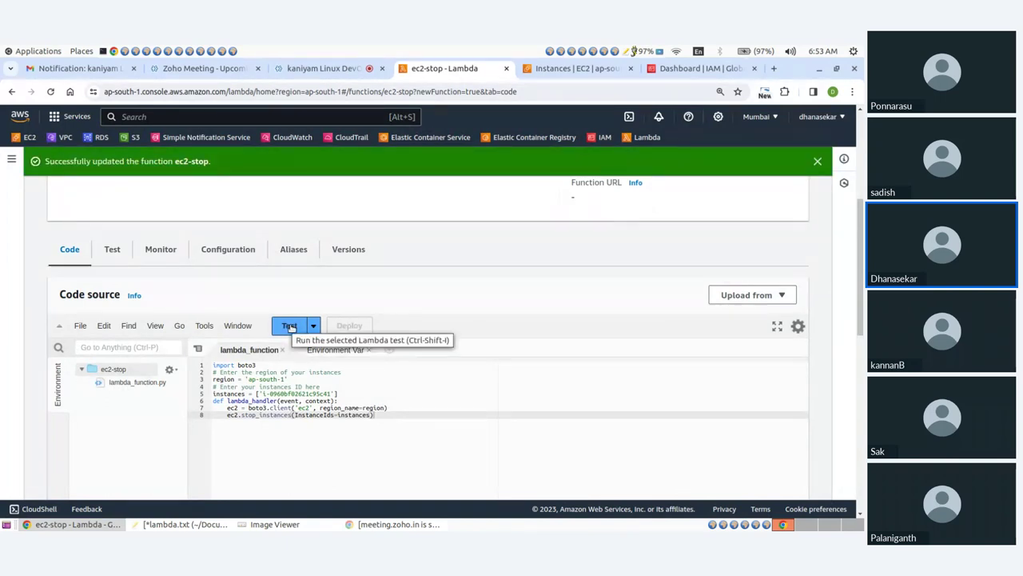
Start adding a trigger to the ec2-stop function with EventBridge (CloudWatch Events) as its source
{"action": "scroll", "coordinate": [292, 329], "scroll_direction": "down", "scroll_amount": 2}
{"action": "scroll", "coordinate": [292, 324], "scroll_direction": "up", "scroll_amount": 1}
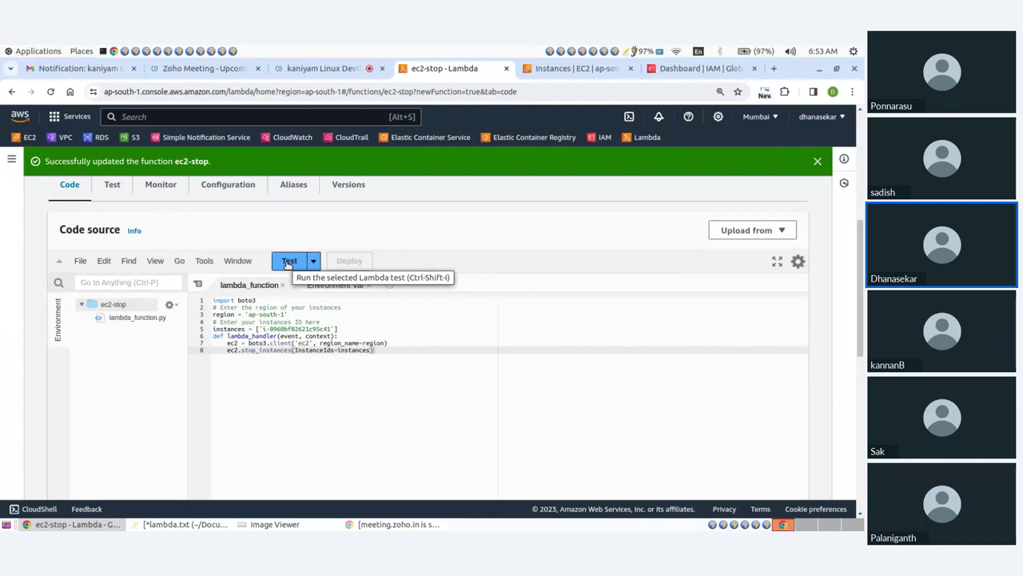
{"action": "scroll", "coordinate": [284, 264], "scroll_direction": "up", "scroll_amount": 3}
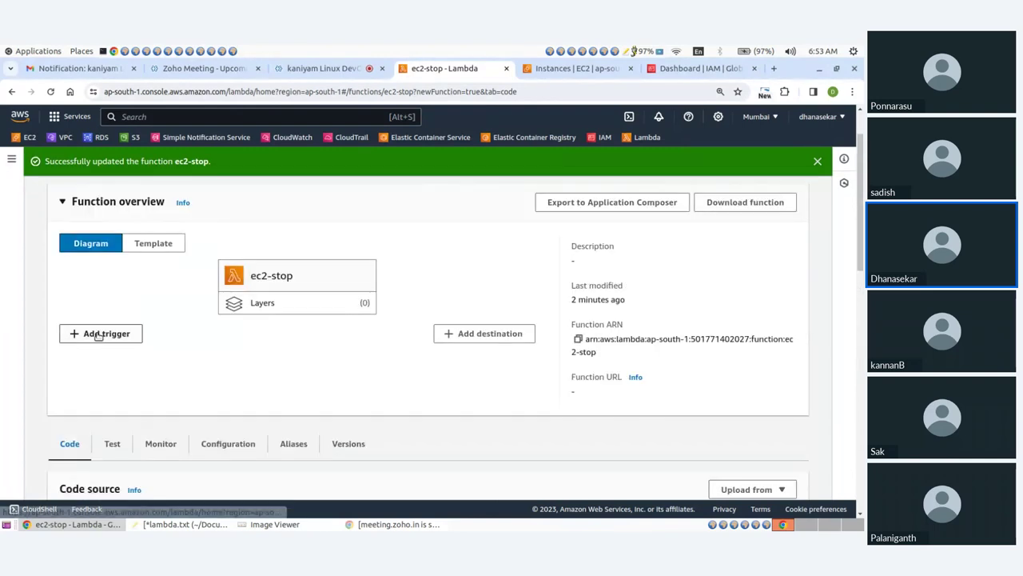
{"action": "scroll", "coordinate": [187, 339], "scroll_direction": "down", "scroll_amount": 3}
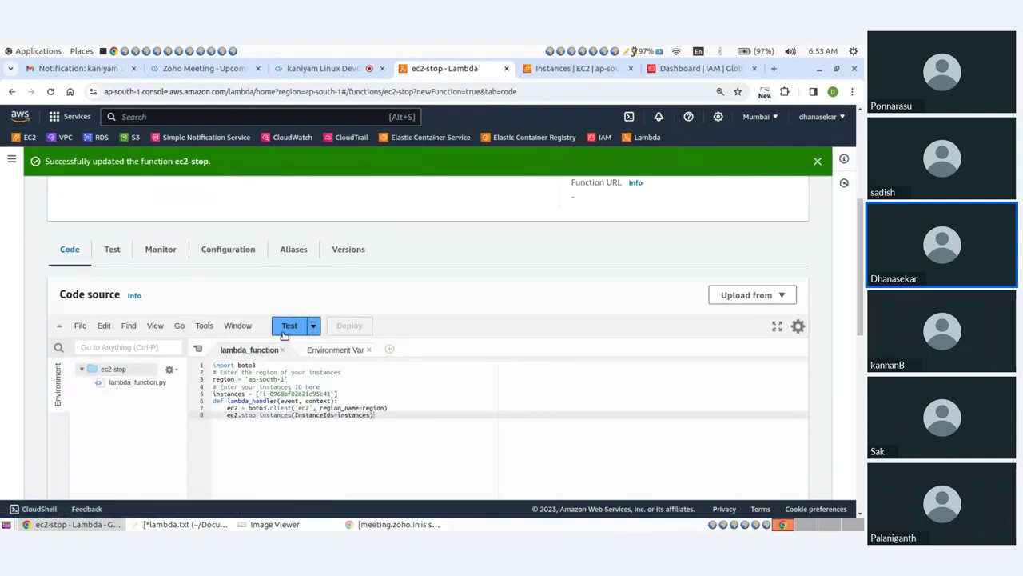
{"action": "scroll", "coordinate": [176, 288], "scroll_direction": "up", "scroll_amount": 2}
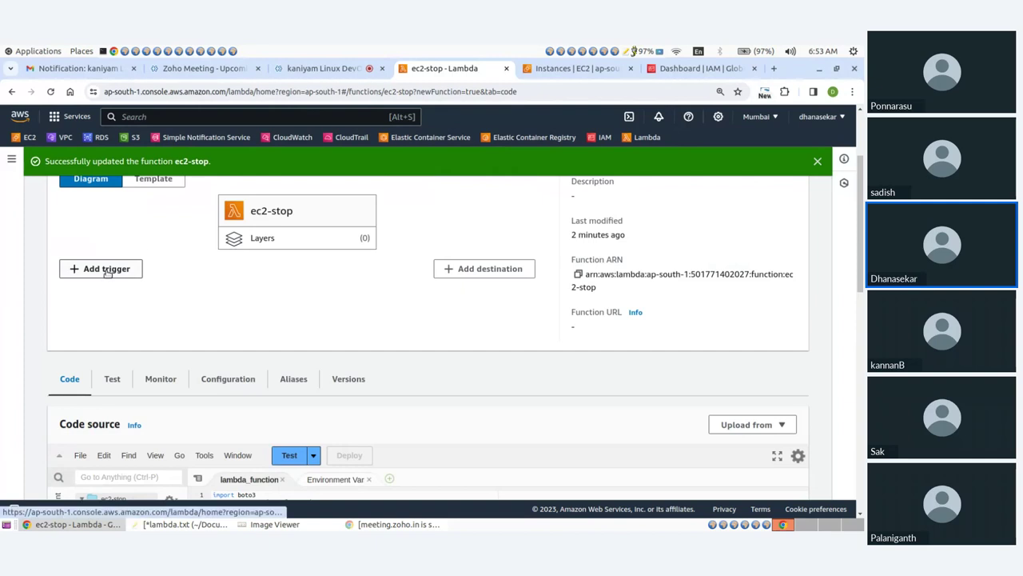
{"action": "left_click", "coordinate": [106, 272]}
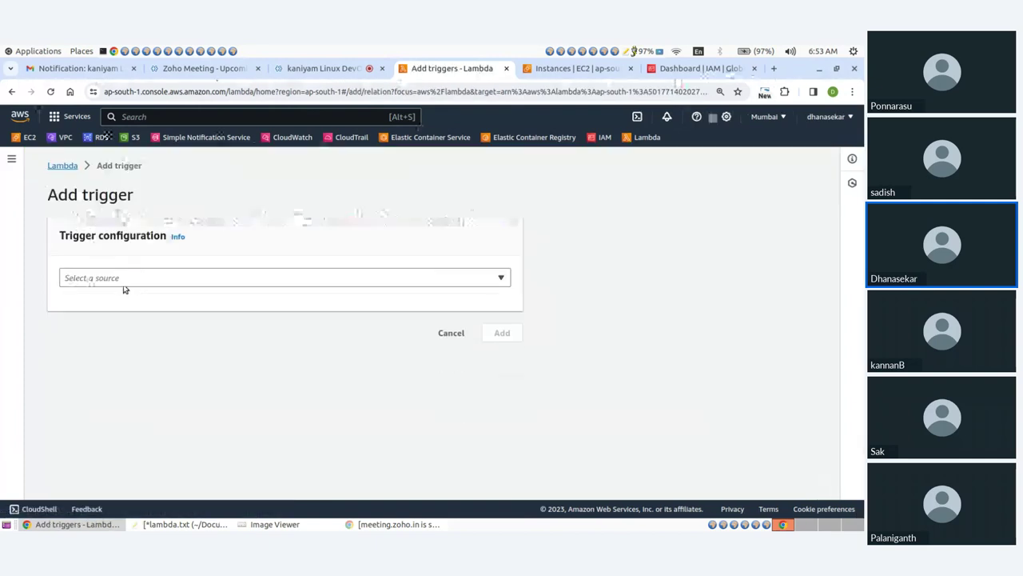
{"action": "left_click", "coordinate": [122, 280]}
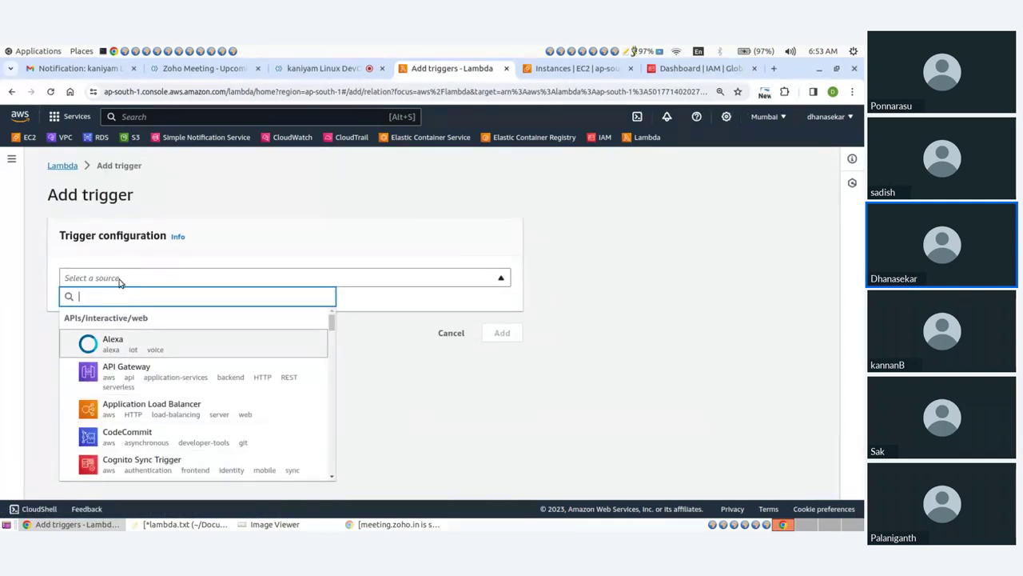
{"action": "type", "text": "event"}
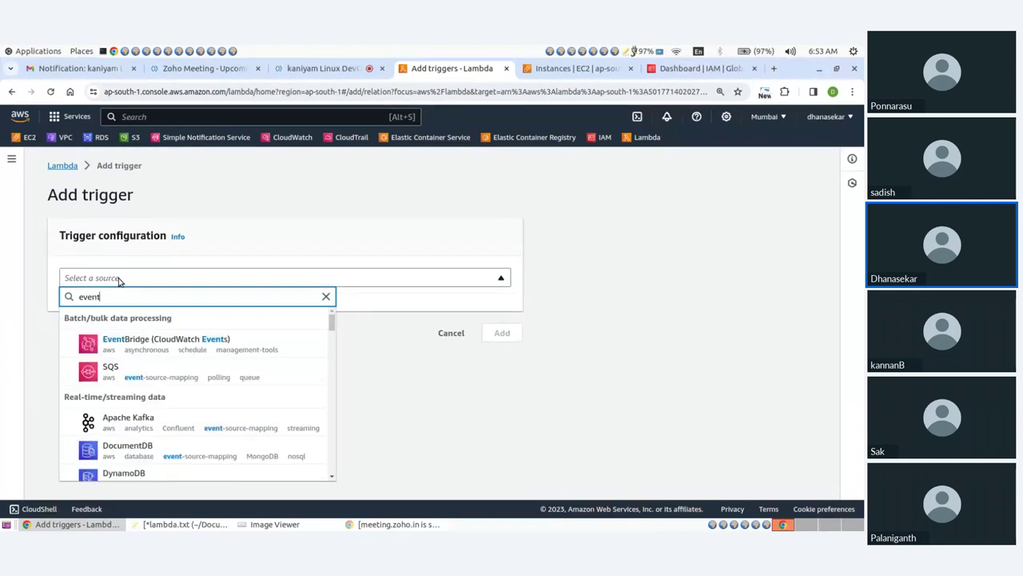
{"action": "left_click", "coordinate": [196, 343]}
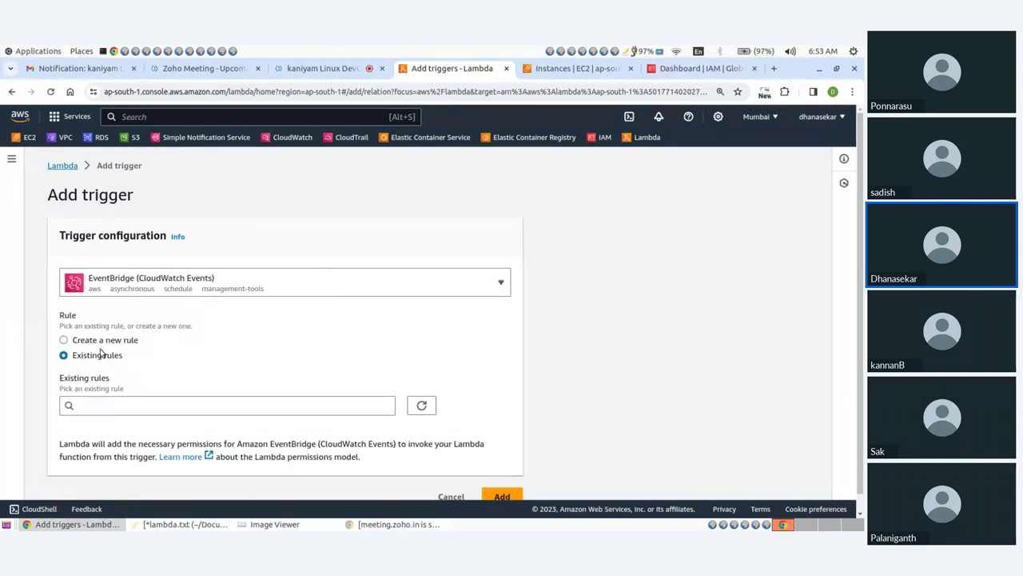
Choose to create a new rule for the trigger and name it stop
{"action": "left_click", "coordinate": [63, 340]}
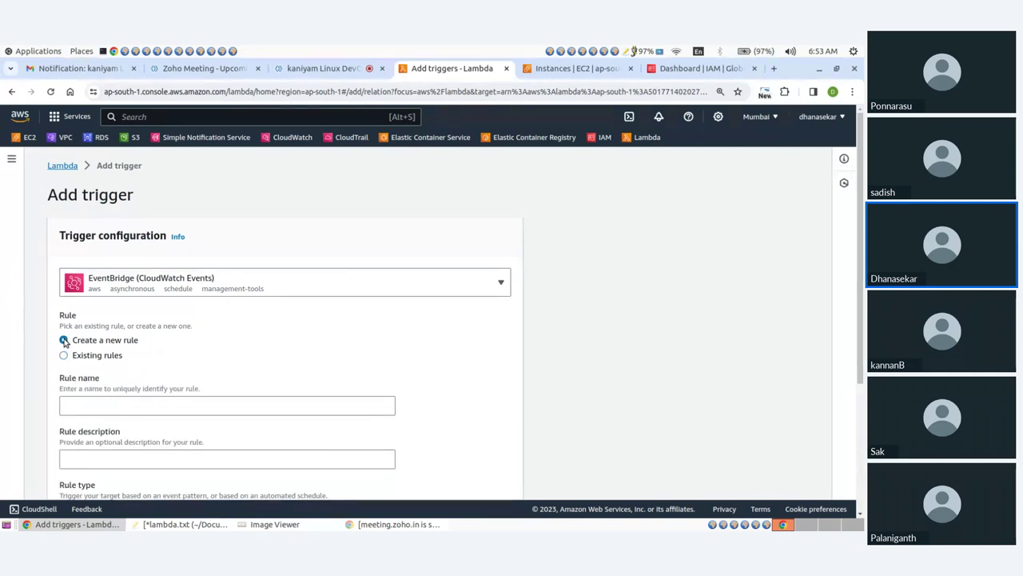
{"action": "left_click", "coordinate": [103, 409]}
{"action": "scroll", "coordinate": [112, 392], "scroll_direction": "down", "scroll_amount": 2}
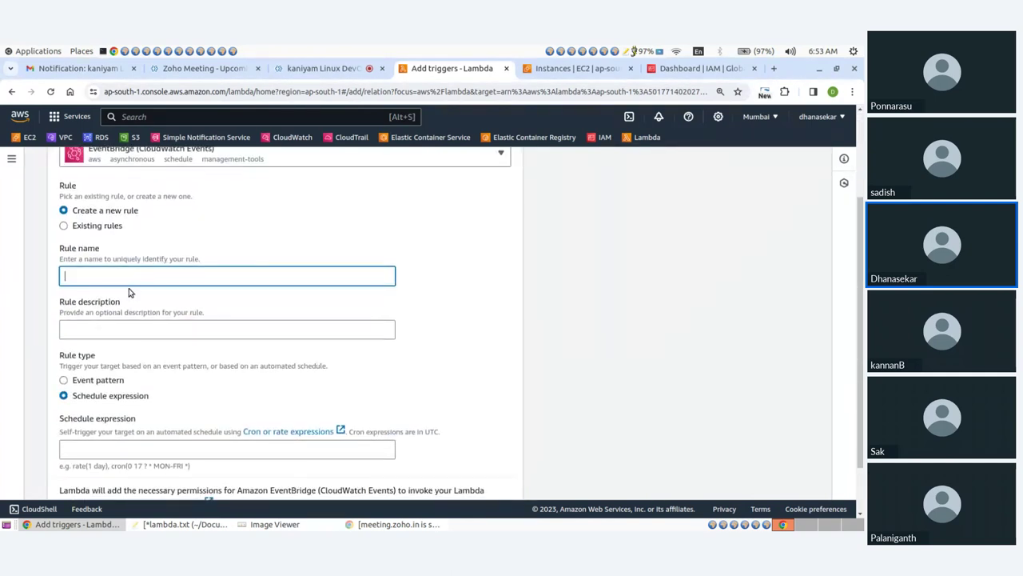
{"action": "type", "text": "stop"}
{"action": "scroll", "coordinate": [138, 357], "scroll_direction": "down", "scroll_amount": 1}
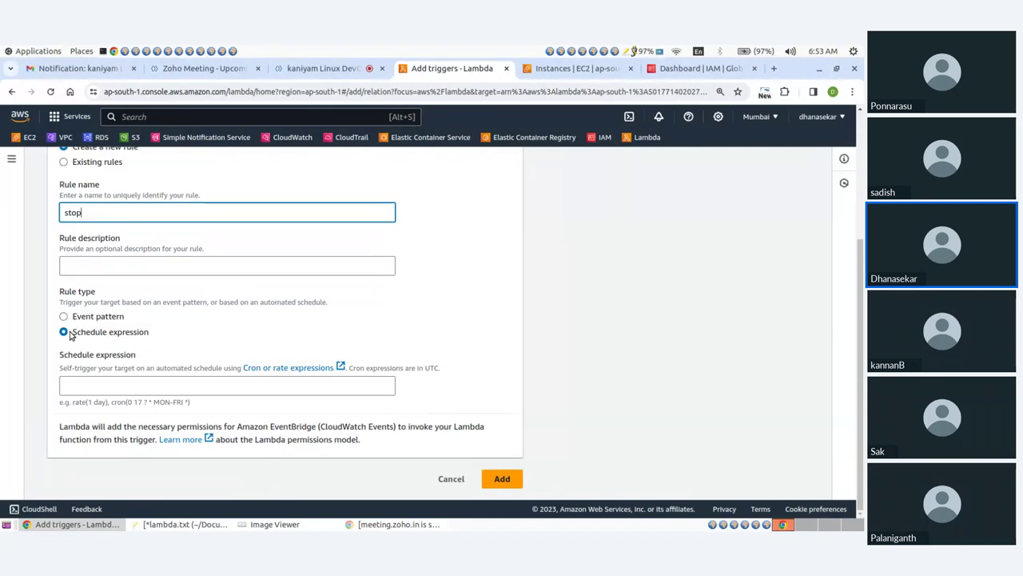
Set the rule's schedule expression to the example value cron(0 17 ? * MON-FRI *)
{"action": "left_click", "coordinate": [116, 383]}
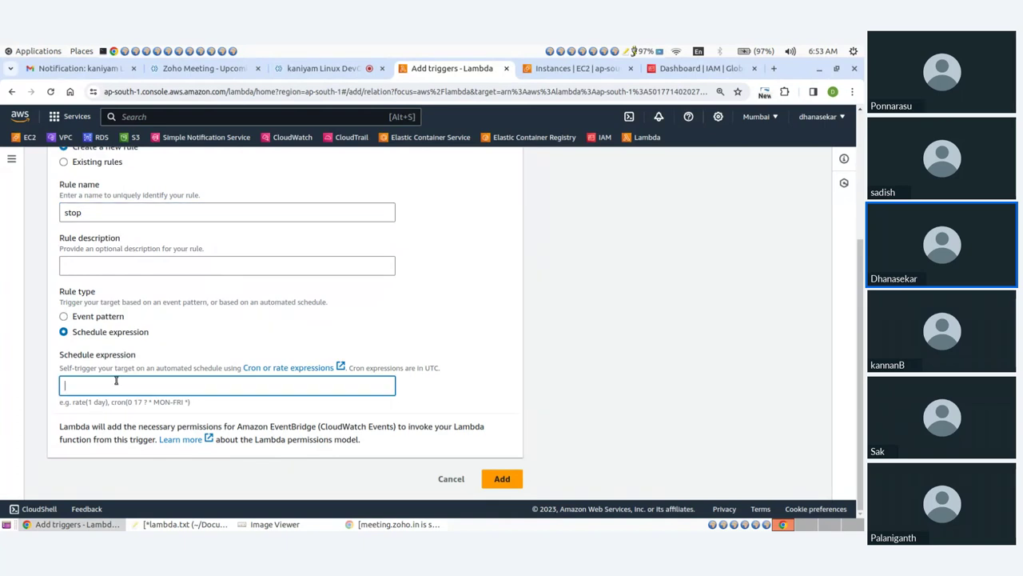
{"action": "left_click_drag", "start_coordinate": [111, 402], "coordinate": [189, 407]}
{"action": "key", "text": "ctrl+c"}
{"action": "left_click", "coordinate": [124, 383]}
{"action": "key", "text": "ctrl+v"}
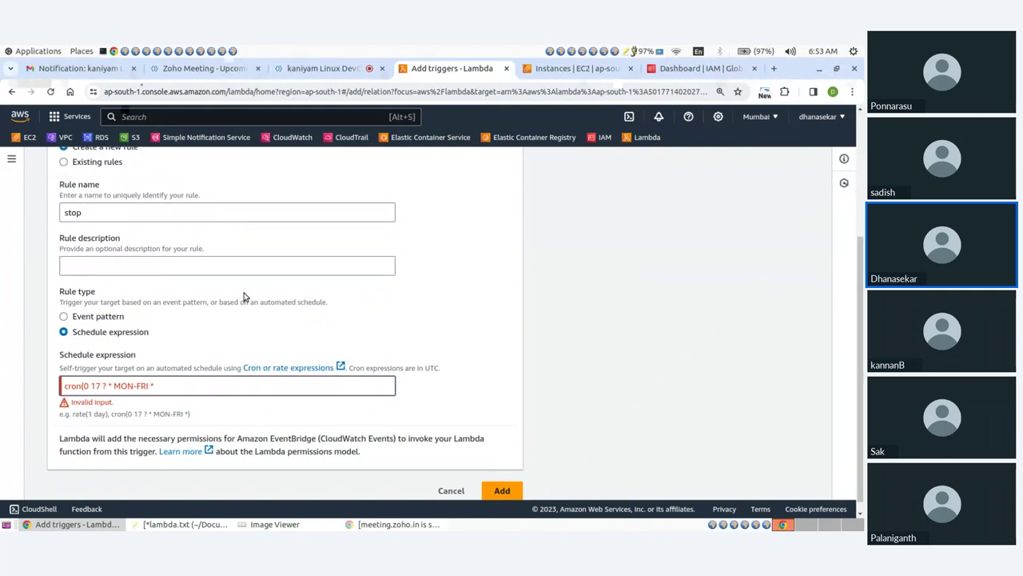
{"action": "type", "text": ")"}
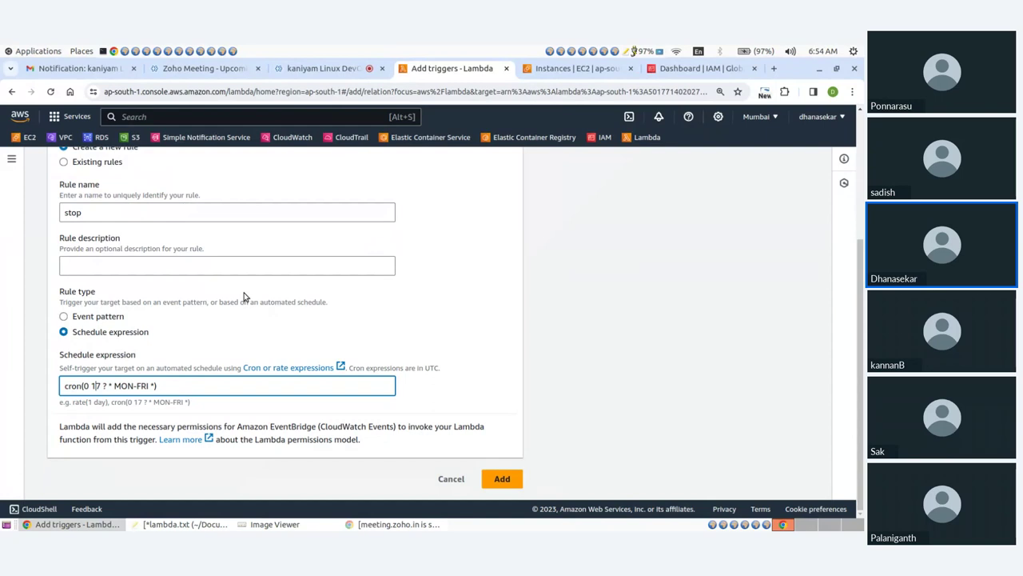
{"action": "double_click", "coordinate": [96, 386]}
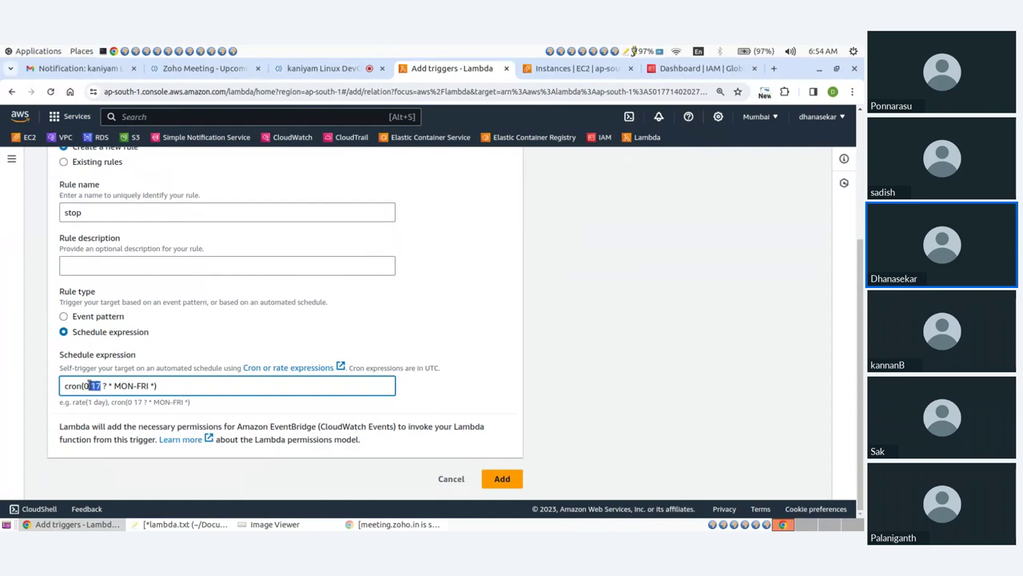
{"action": "left_click", "coordinate": [157, 353]}
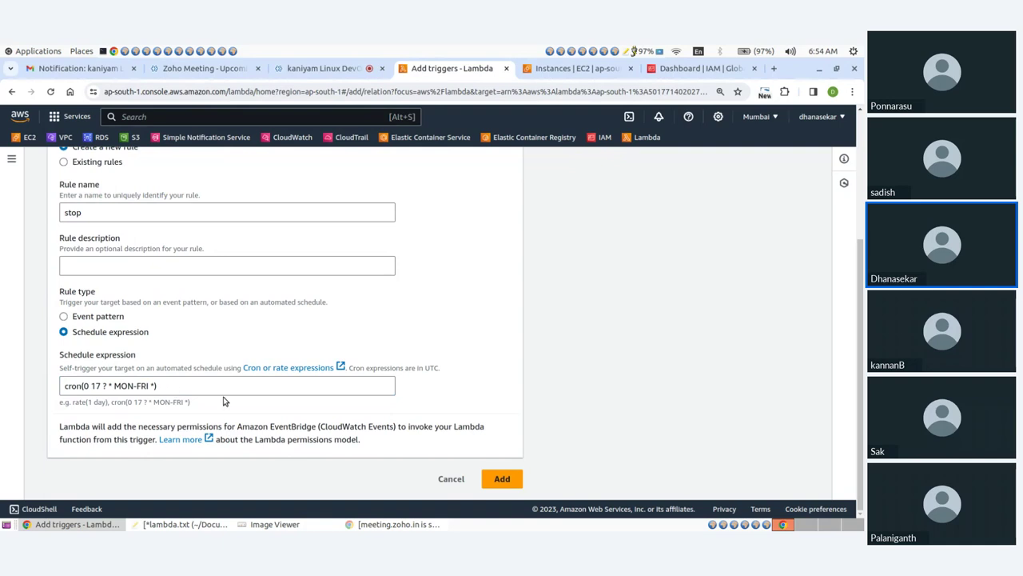
Review the cron schedule expression and add the EventBridge trigger to the ec2-stop function
{"action": "left_click", "coordinate": [177, 388]}
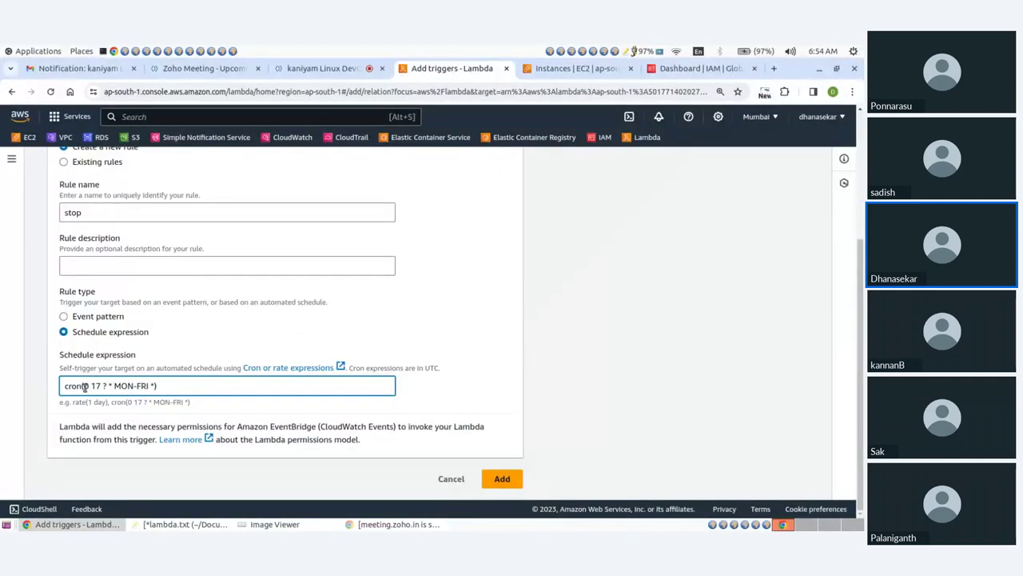
{"action": "left_click_drag", "start_coordinate": [98, 386], "coordinate": [158, 385]}
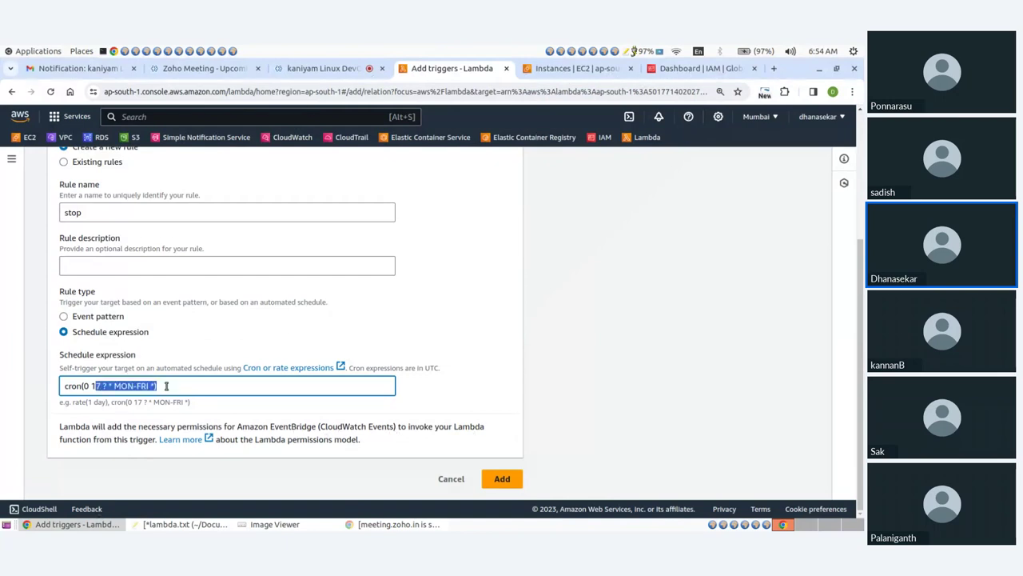
{"action": "left_click", "coordinate": [167, 385]}
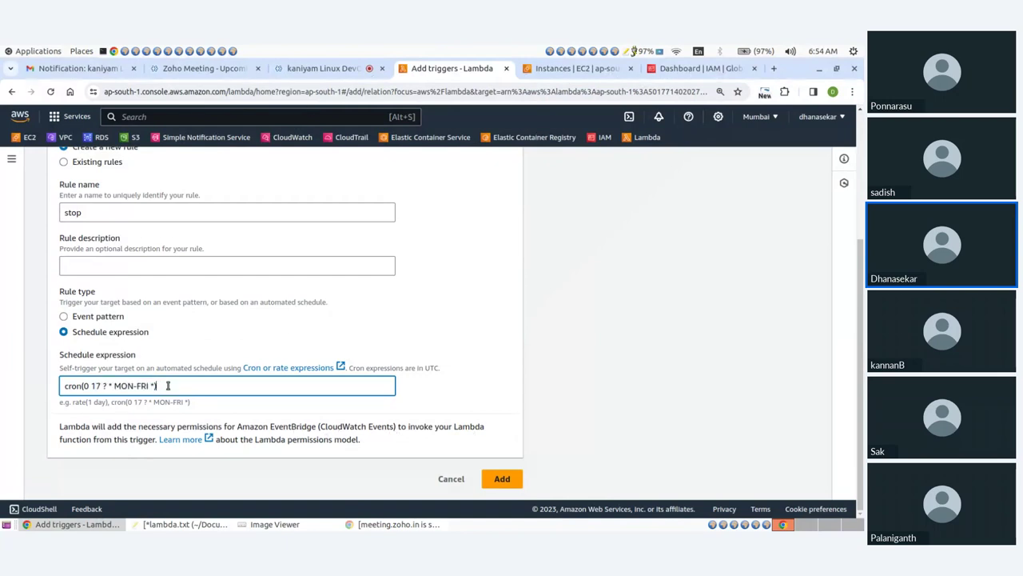
{"action": "left_click", "coordinate": [503, 480]}
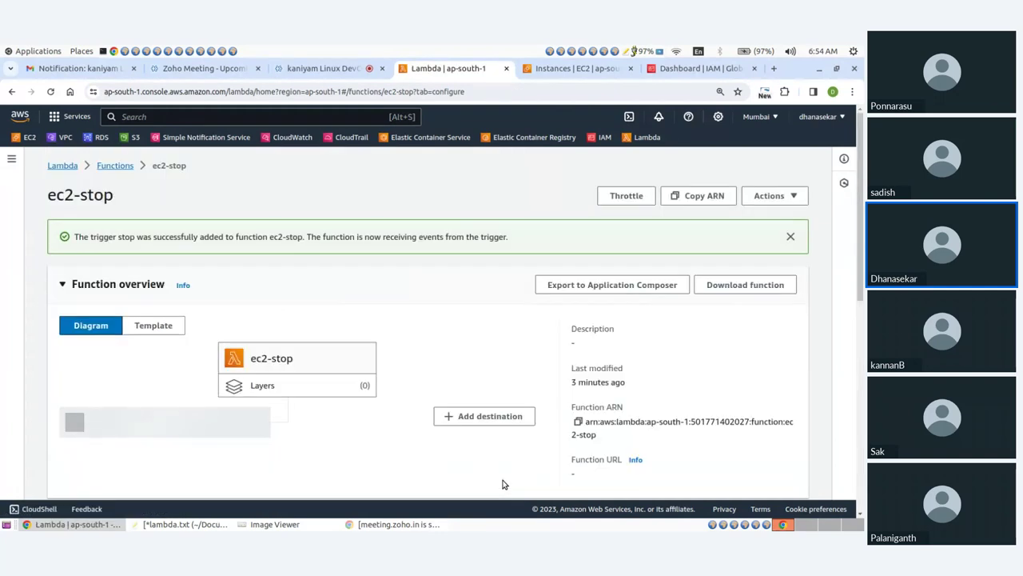
Expand the details of the new stop trigger and check its schedule expression
{"action": "scroll", "coordinate": [324, 356], "scroll_direction": "down", "scroll_amount": 3}
{"action": "scroll", "coordinate": [316, 358], "scroll_direction": "down", "scroll_amount": 2}
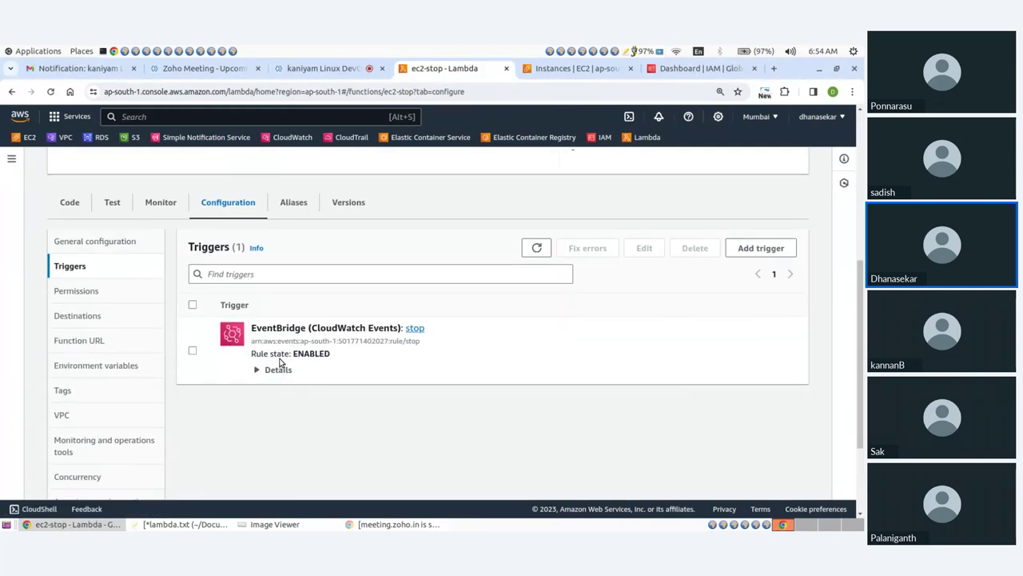
{"action": "left_click", "coordinate": [257, 370]}
{"action": "scroll", "coordinate": [263, 368], "scroll_direction": "down", "scroll_amount": 2}
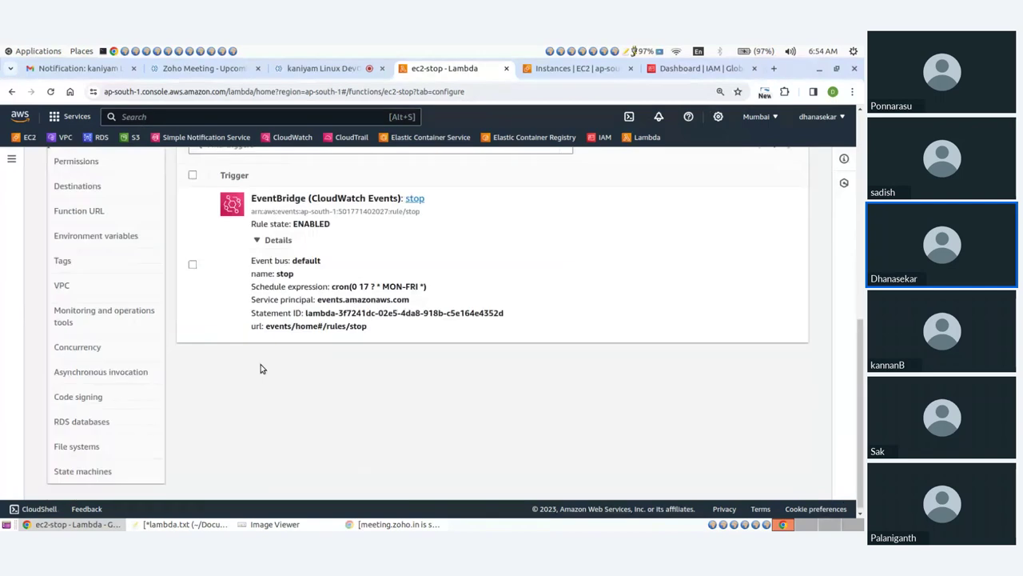
{"action": "scroll", "coordinate": [269, 354], "scroll_direction": "up", "scroll_amount": 1}
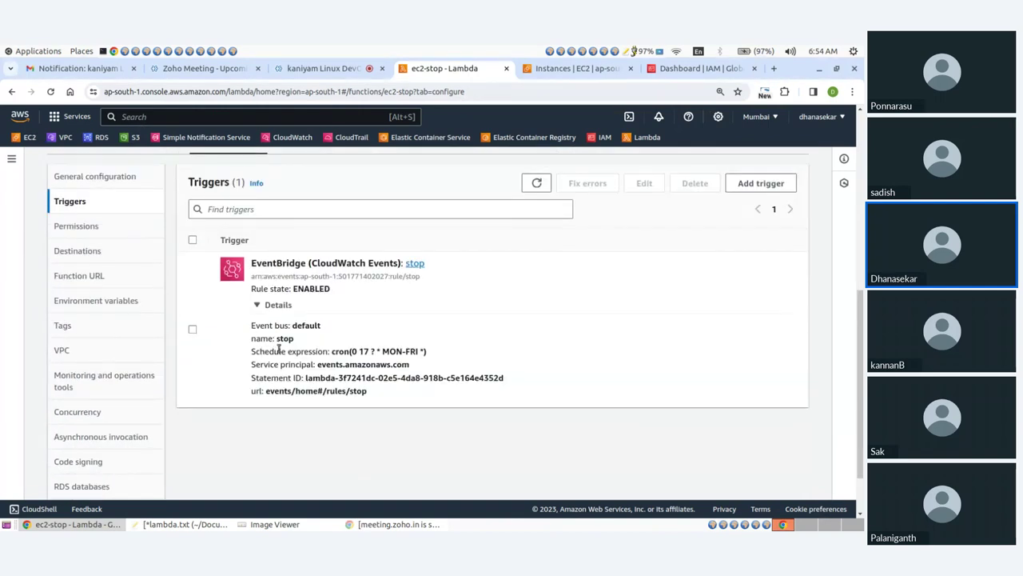
{"action": "left_click_drag", "start_coordinate": [344, 351], "coordinate": [431, 353]}
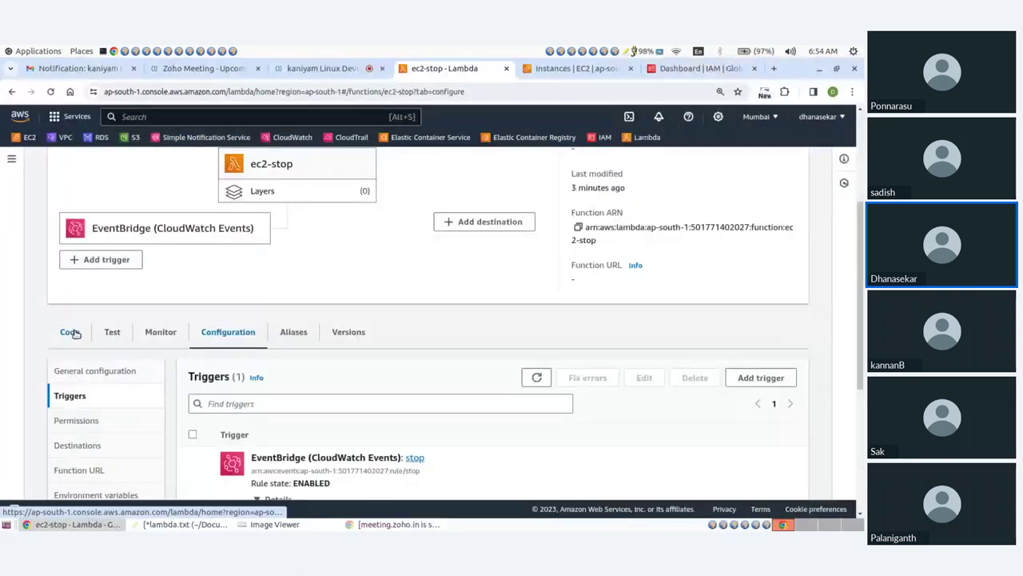
Return to the ec2-stop function's code and run it with the stop test event
{"action": "left_click", "coordinate": [73, 332]}
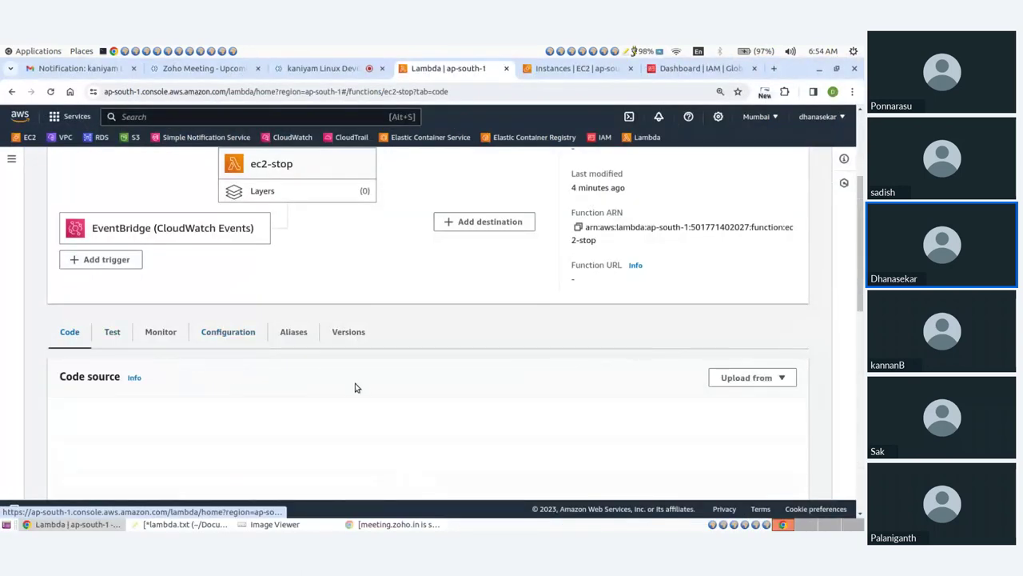
{"action": "scroll", "coordinate": [354, 389], "scroll_direction": "down", "scroll_amount": 3}
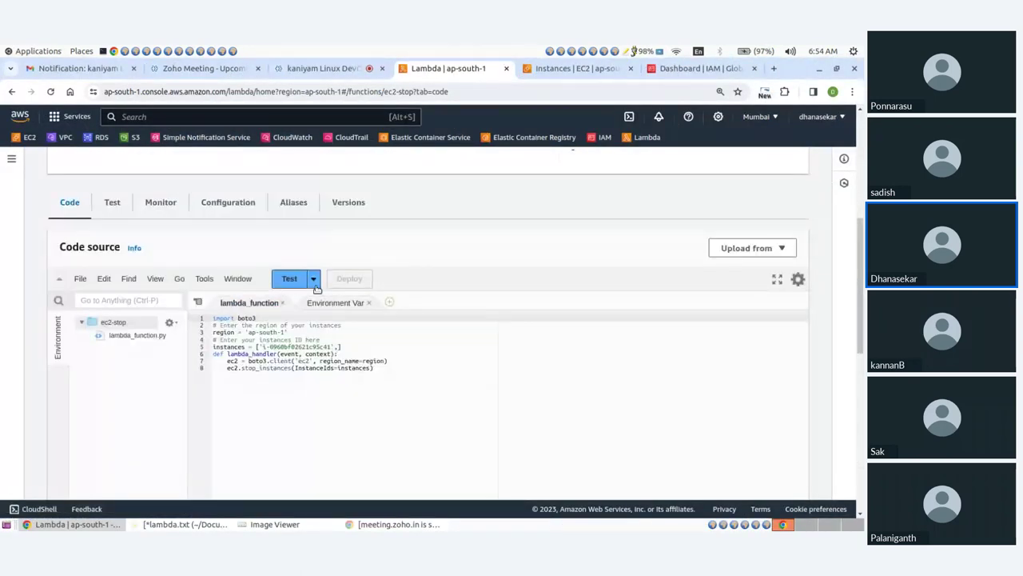
{"action": "scroll", "coordinate": [289, 280], "scroll_direction": "down", "scroll_amount": 2}
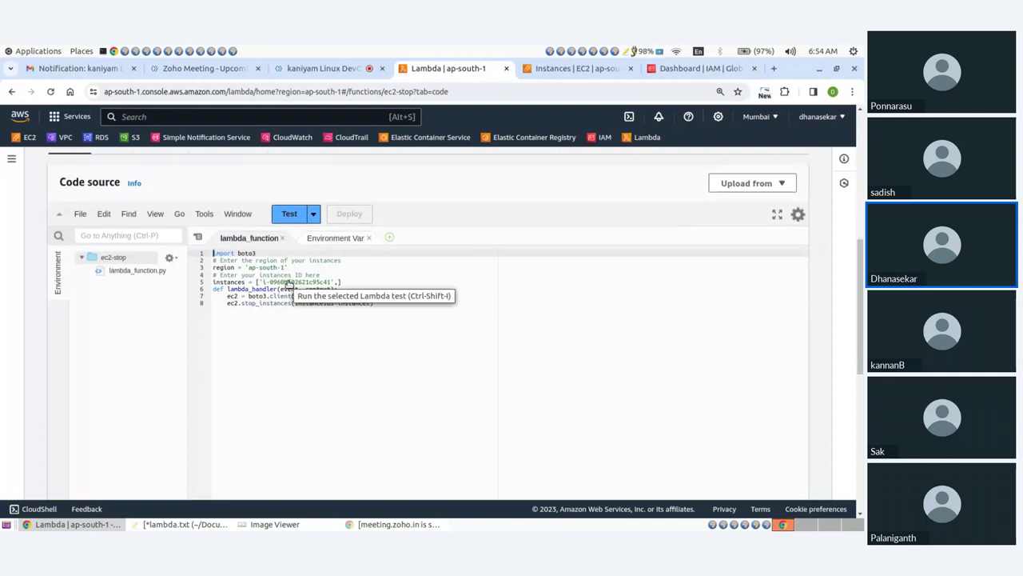
{"action": "left_click", "coordinate": [289, 214]}
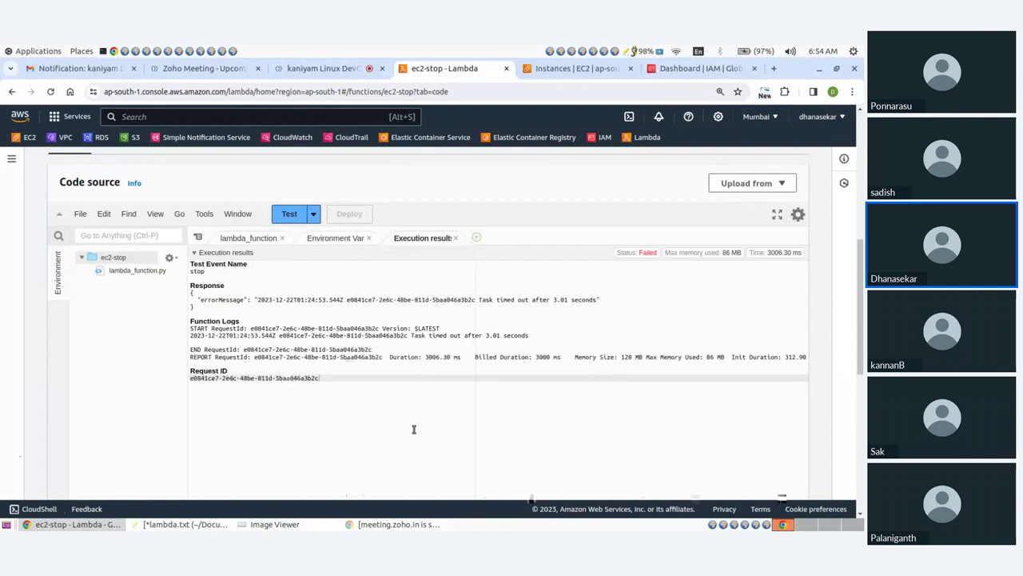
Examine the test's execution report for billed duration, memory size, maximum memory used and init duration
{"action": "triple_click", "coordinate": [480, 356]}
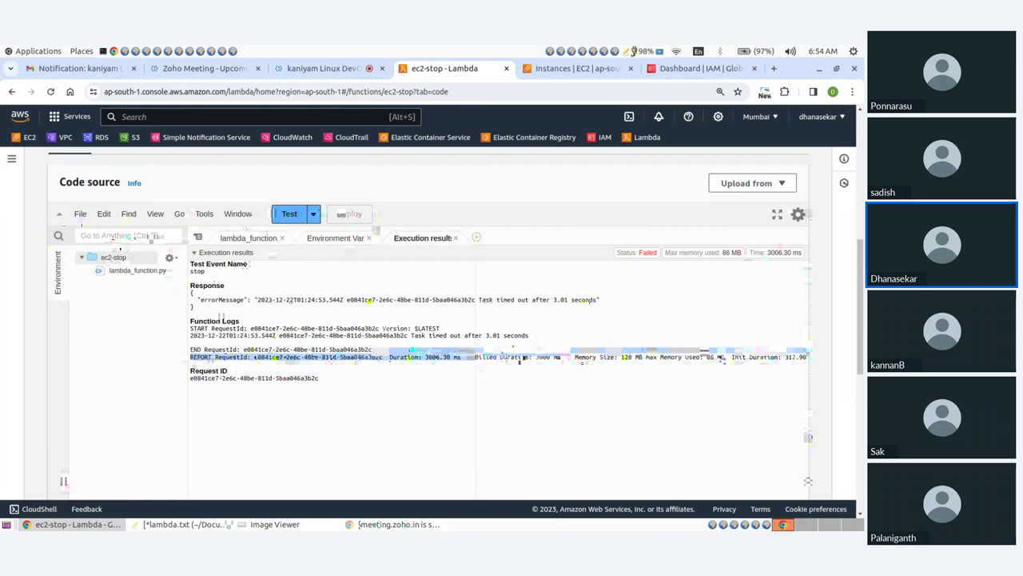
{"action": "left_click_drag", "start_coordinate": [475, 357], "coordinate": [564, 358]}
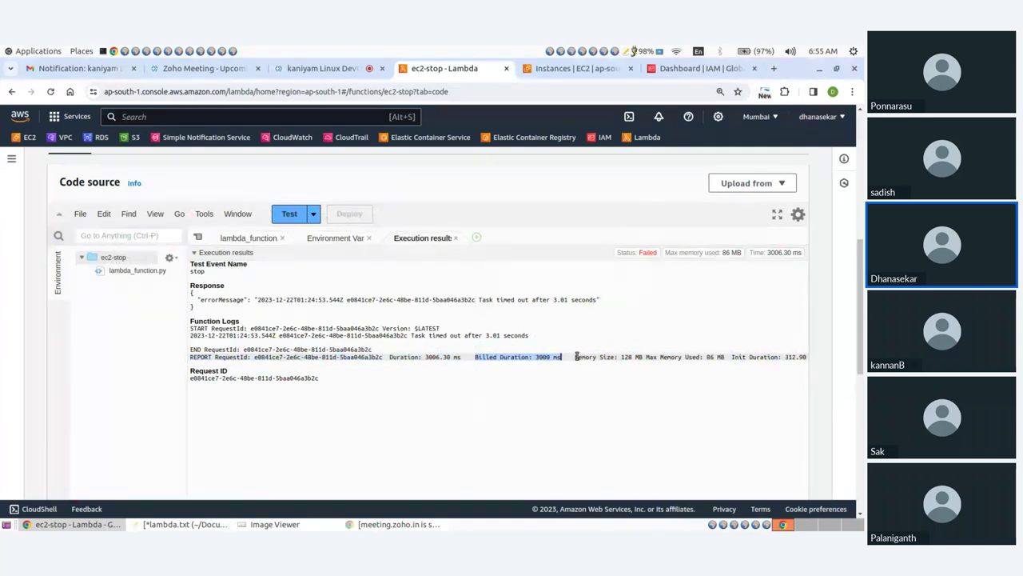
{"action": "left_click_drag", "start_coordinate": [576, 357], "coordinate": [641, 357]}
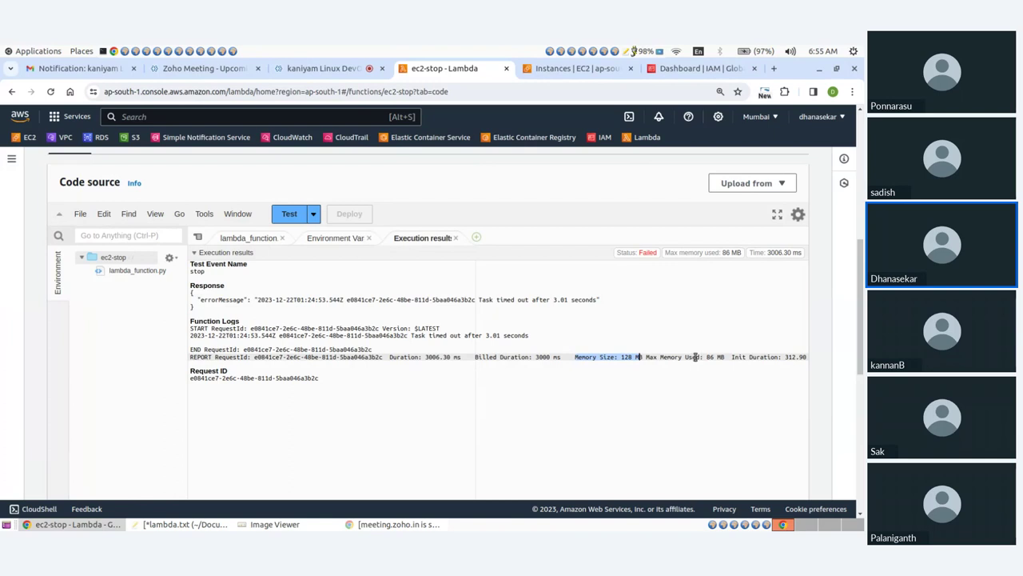
{"action": "left_click_drag", "start_coordinate": [703, 358], "coordinate": [728, 358]}
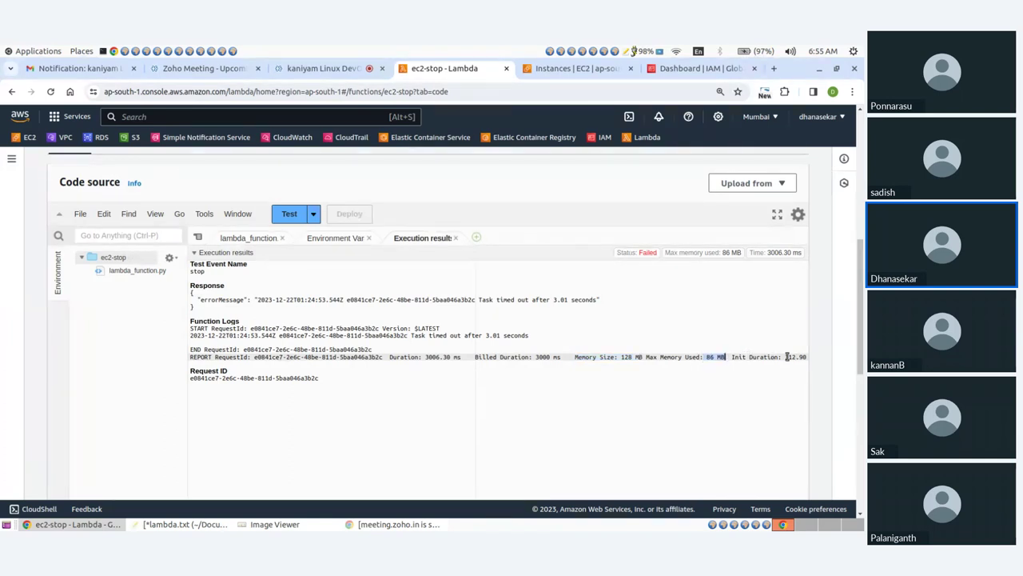
{"action": "left_click_drag", "start_coordinate": [785, 357], "coordinate": [806, 357]}
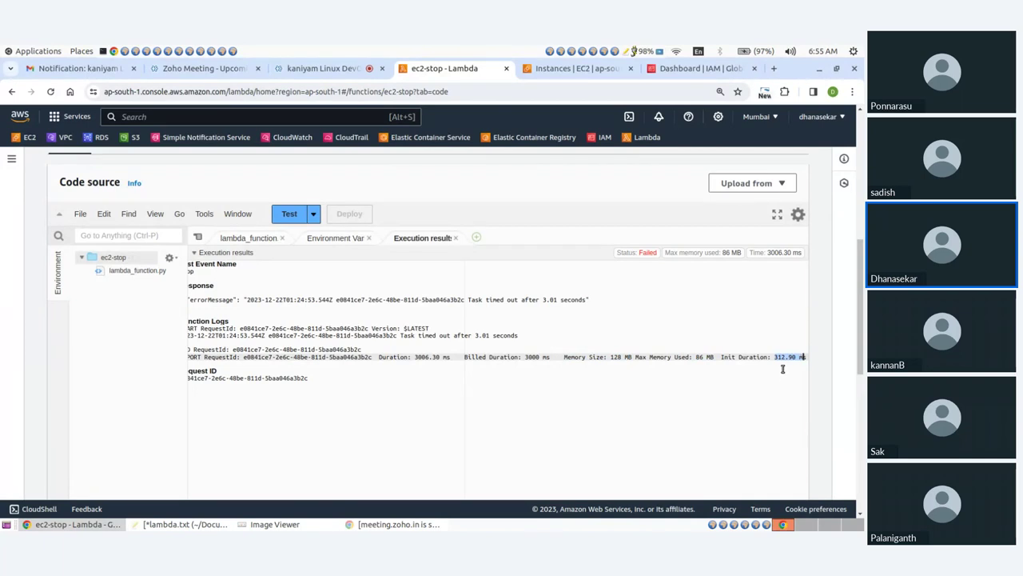
{"action": "left_click_drag", "start_coordinate": [694, 357], "coordinate": [755, 360]}
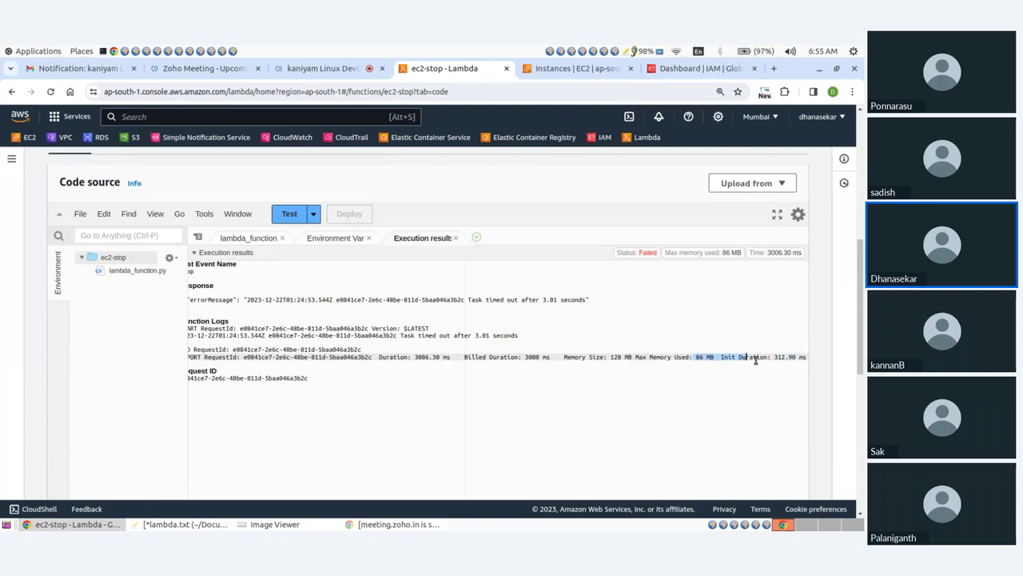
{"action": "left_click_drag", "start_coordinate": [755, 360], "coordinate": [807, 357]}
{"action": "left_click_drag", "start_coordinate": [611, 357], "coordinate": [633, 359]}
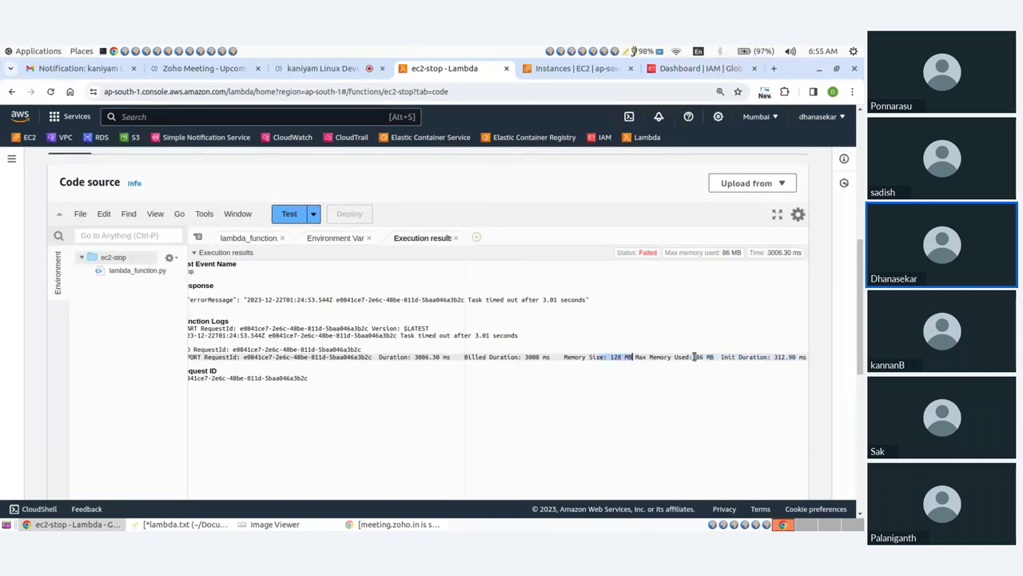
{"action": "left_click_drag", "start_coordinate": [694, 356], "coordinate": [717, 356]}
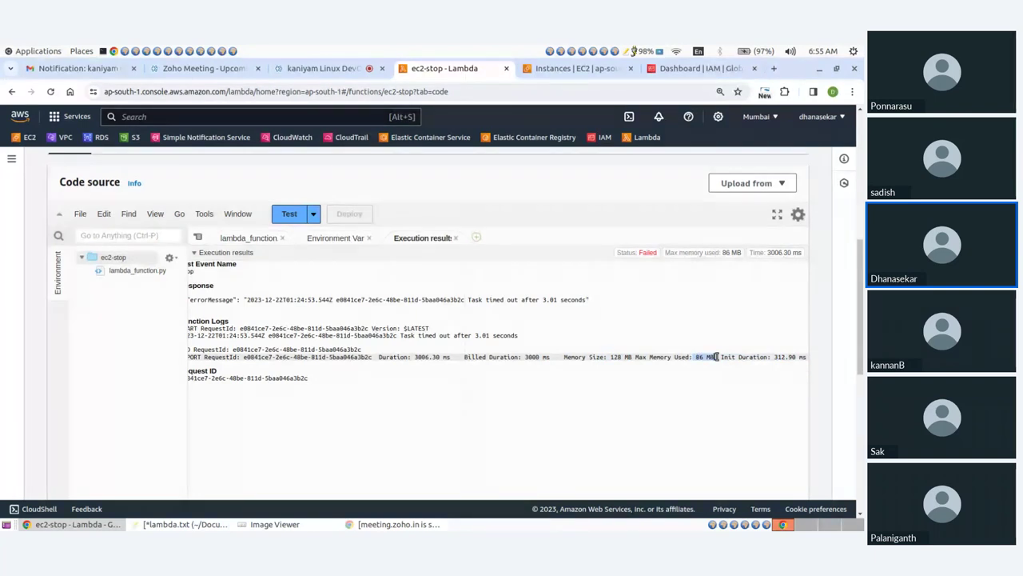
{"action": "left_click", "coordinate": [702, 369]}
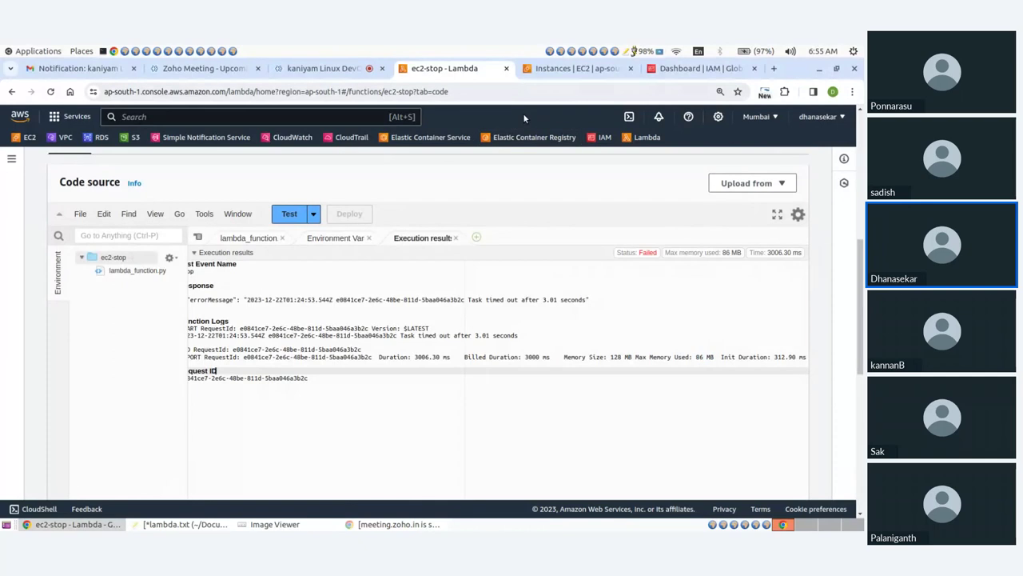
Switch to the EC2 instances list and refresh it to check the demo instance's state
{"action": "left_click", "coordinate": [571, 70]}
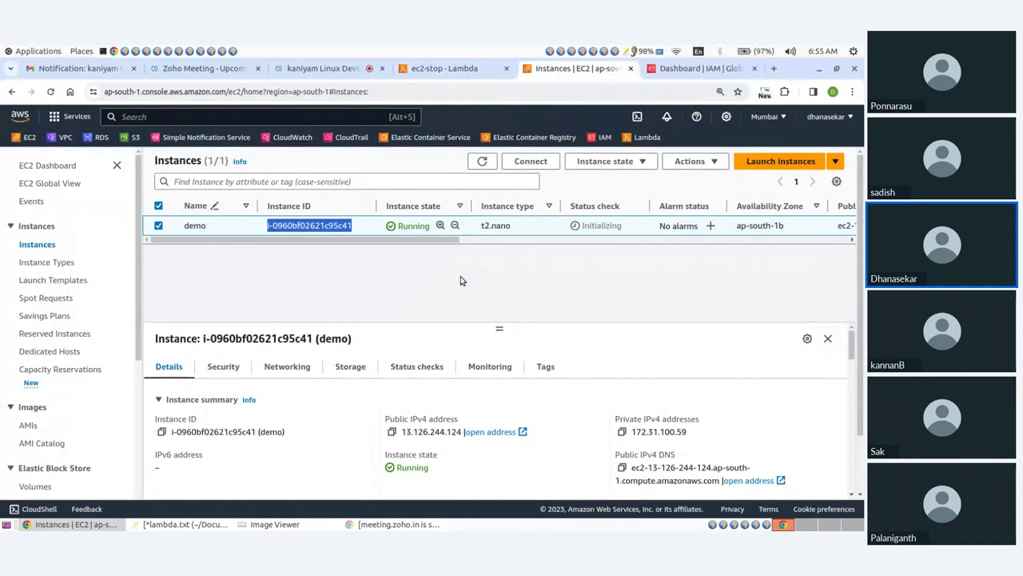
{"action": "left_click", "coordinate": [482, 162]}
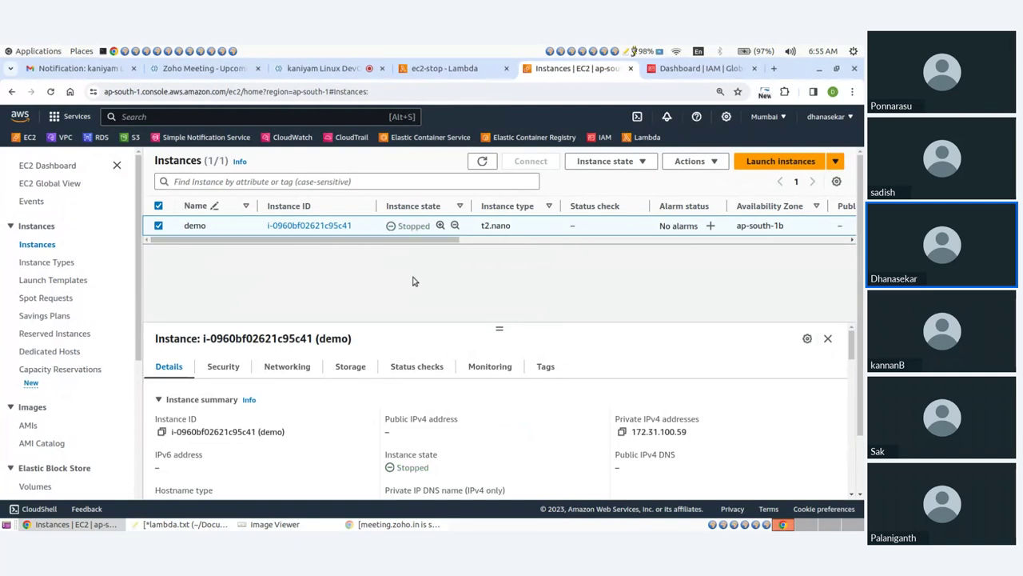
Go back to the Lambda functions list and start creating a new function
{"action": "left_click", "coordinate": [440, 69]}
{"action": "scroll", "coordinate": [229, 280], "scroll_direction": "up", "scroll_amount": 5}
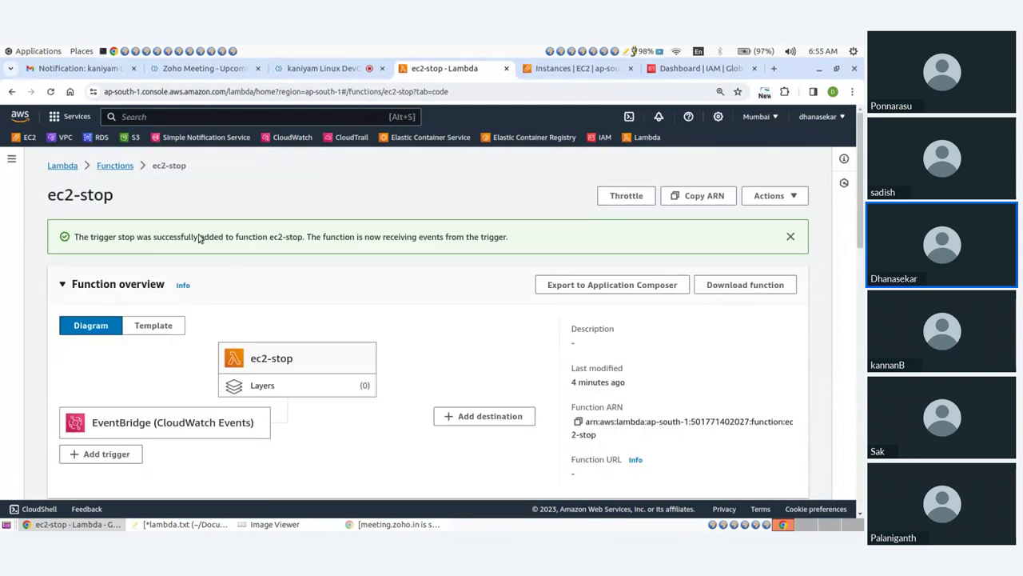
{"action": "left_click", "coordinate": [118, 166]}
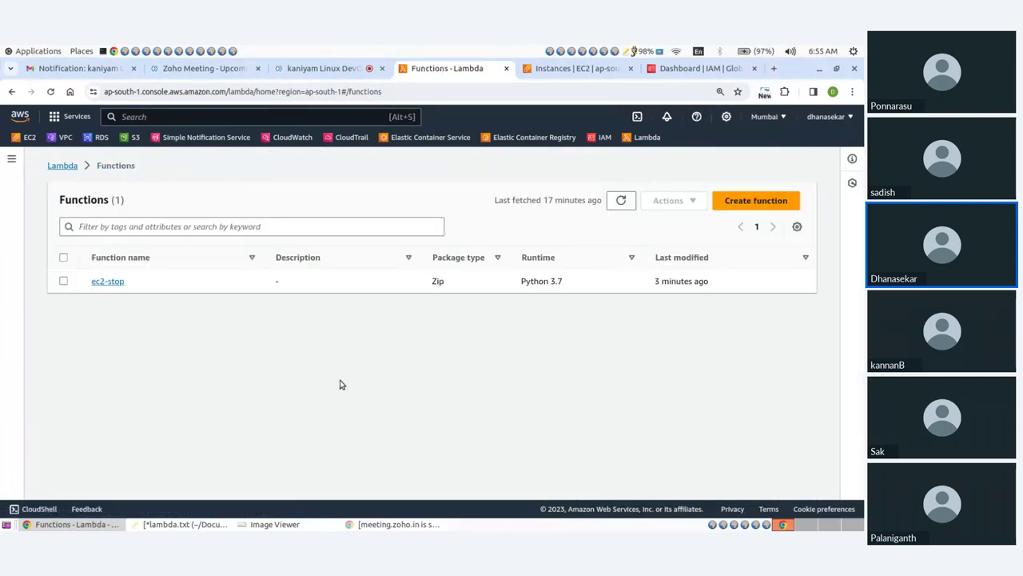
{"action": "left_click", "coordinate": [533, 68]}
{"action": "left_click", "coordinate": [442, 70]}
{"action": "left_click", "coordinate": [736, 204]}
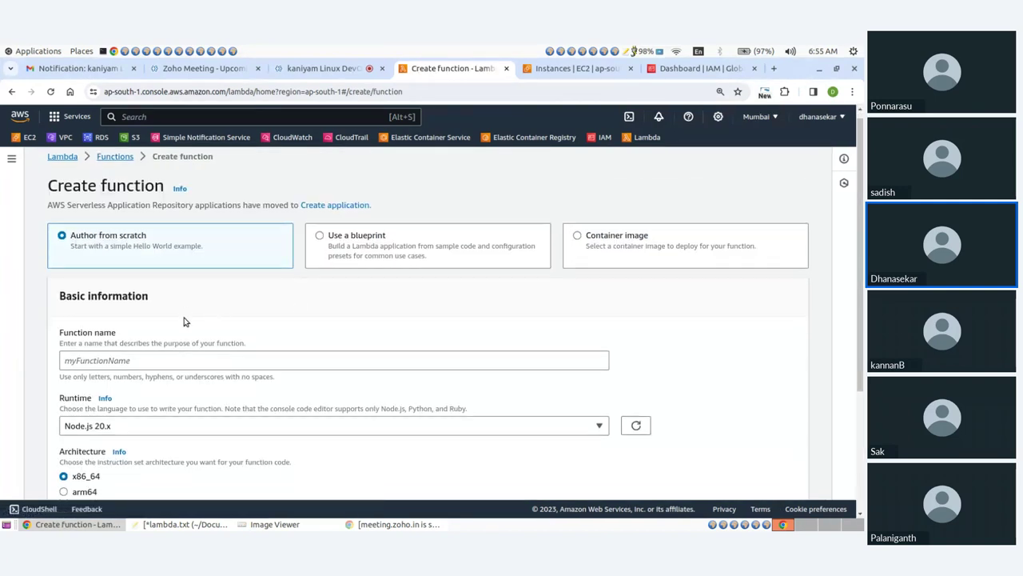
Name the new function ec2-start and set its runtime to Python 3.7
{"action": "scroll", "coordinate": [184, 321], "scroll_direction": "down", "scroll_amount": 1}
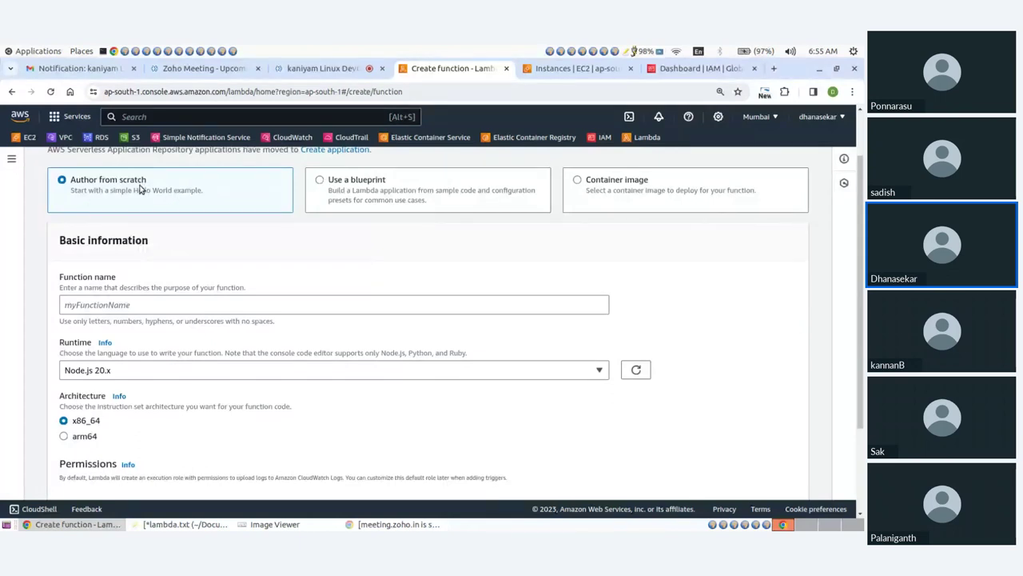
{"action": "left_click", "coordinate": [110, 303]}
{"action": "type", "text": "s"}
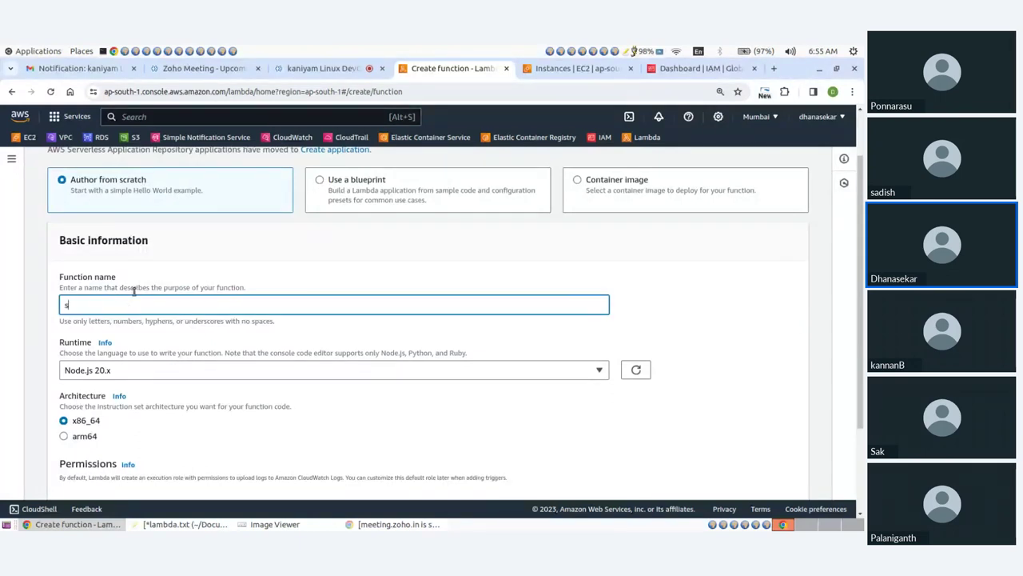
{"action": "type", "text": "tart"}
{"action": "scroll", "coordinate": [128, 271], "scroll_direction": "down", "scroll_amount": 3}
{"action": "left_click", "coordinate": [111, 249]}
{"action": "scroll", "coordinate": [136, 364], "scroll_direction": "down", "scroll_amount": 6}
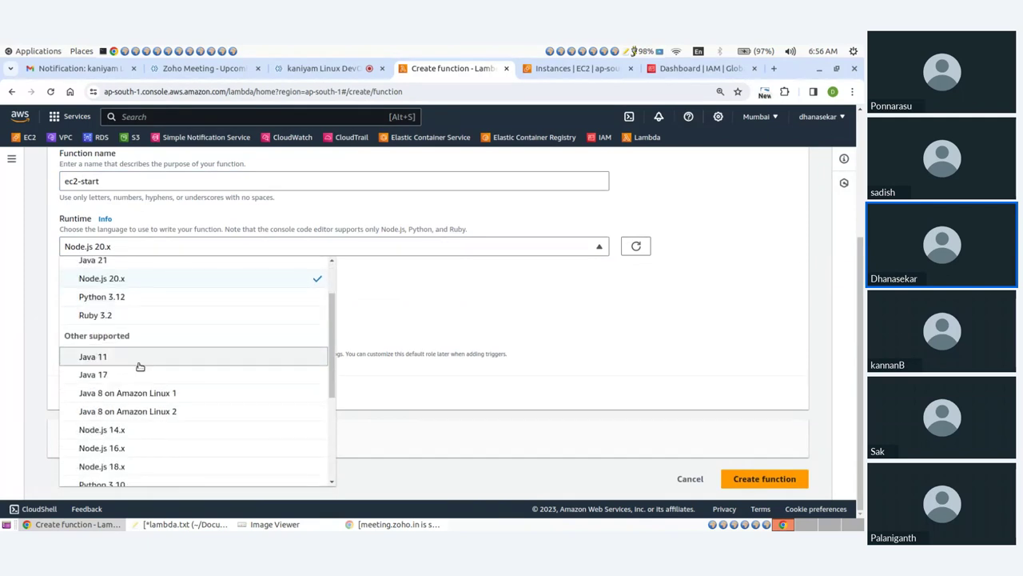
{"action": "scroll", "coordinate": [135, 360], "scroll_direction": "up", "scroll_amount": 1}
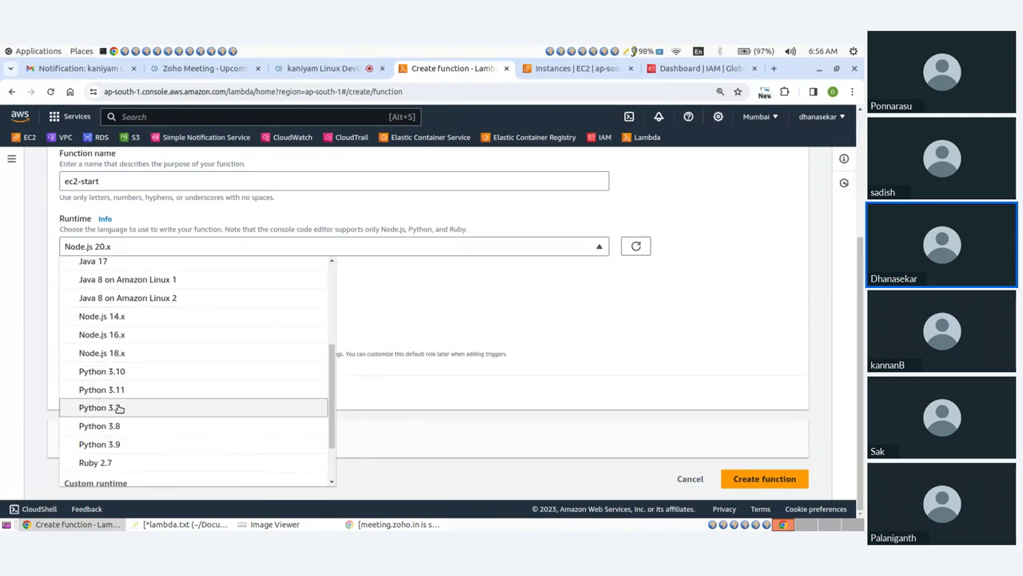
{"action": "left_click", "coordinate": [120, 407]}
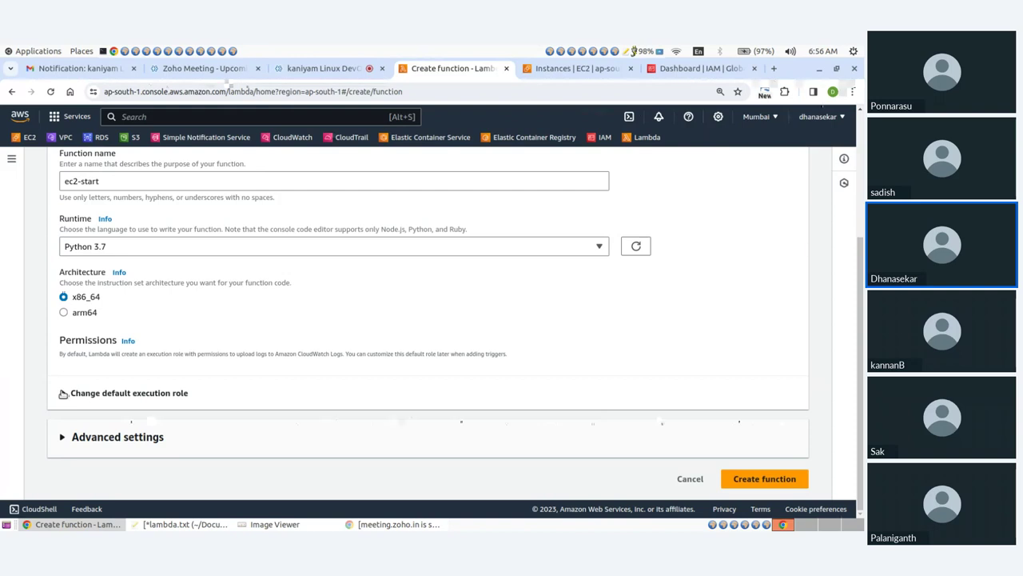
Assign the existing ec2-start role as the execution role and create the function
{"action": "left_click", "coordinate": [63, 393]}
{"action": "scroll", "coordinate": [63, 336], "scroll_direction": "down", "scroll_amount": 2}
{"action": "left_click", "coordinate": [64, 289]}
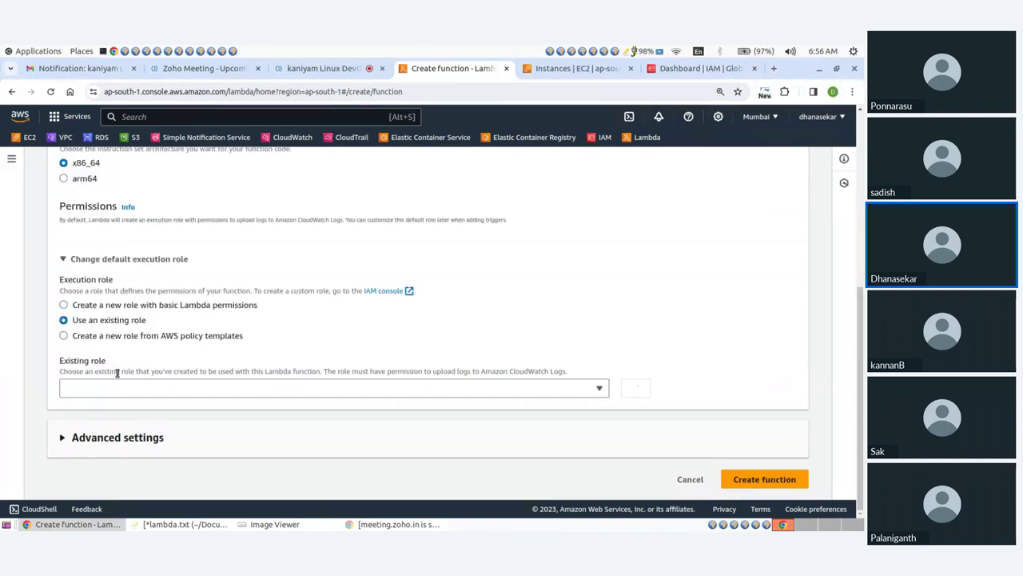
{"action": "left_click", "coordinate": [112, 389]}
{"action": "left_click", "coordinate": [85, 425]}
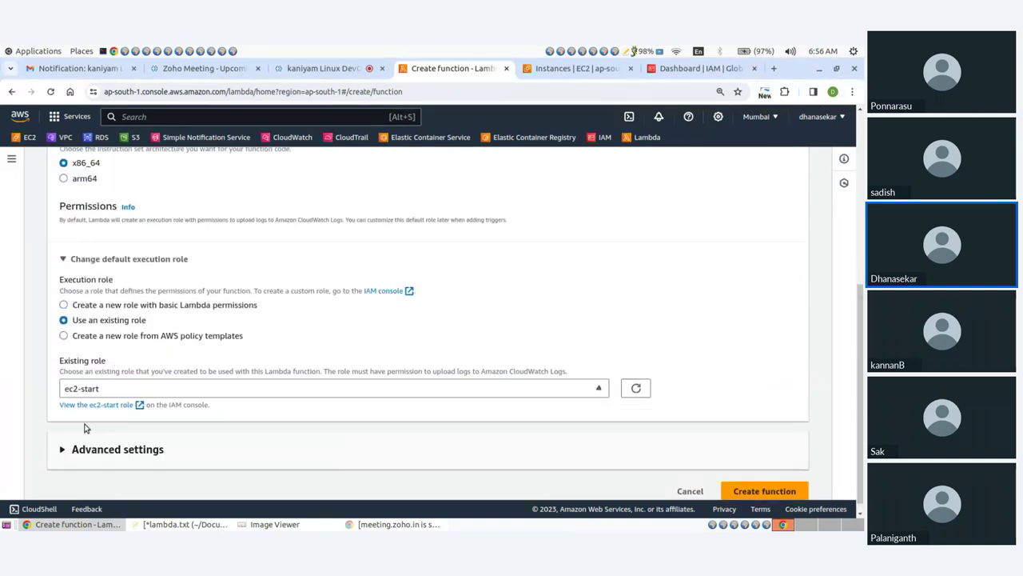
{"action": "scroll", "coordinate": [407, 350], "scroll_direction": "down", "scroll_amount": 1}
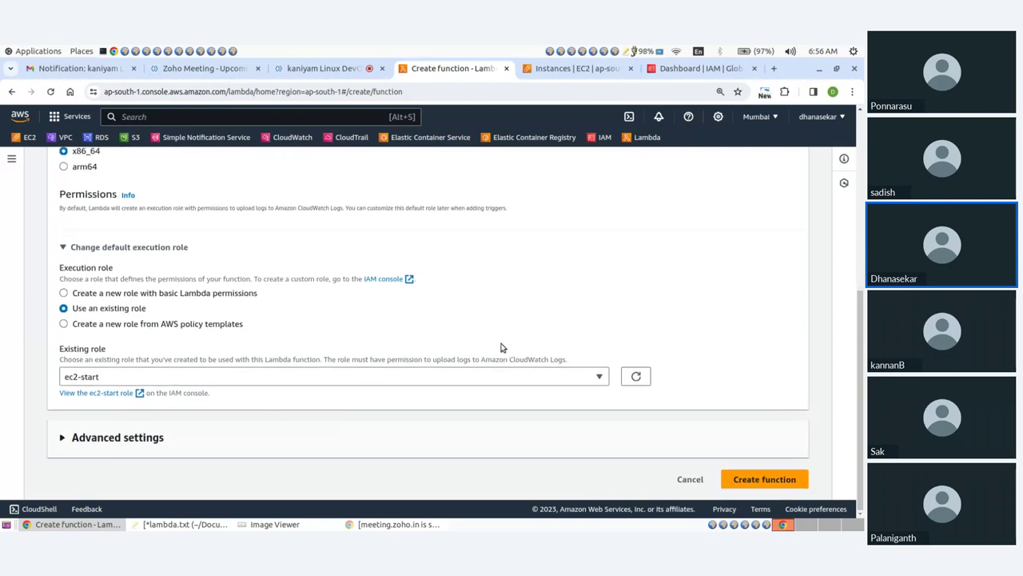
{"action": "left_click", "coordinate": [749, 481]}
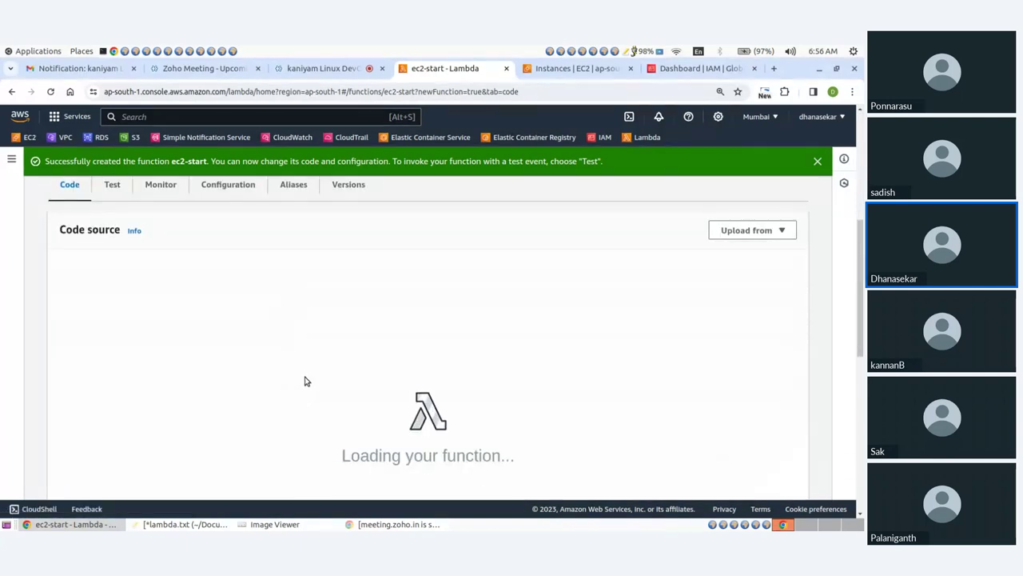
Replace the default lambda_function code with the boto3 start_instances script copied from lambda.txt
{"action": "left_click_drag", "start_coordinate": [263, 357], "coordinate": [214, 300]}
{"action": "key", "text": "BackSpace"}
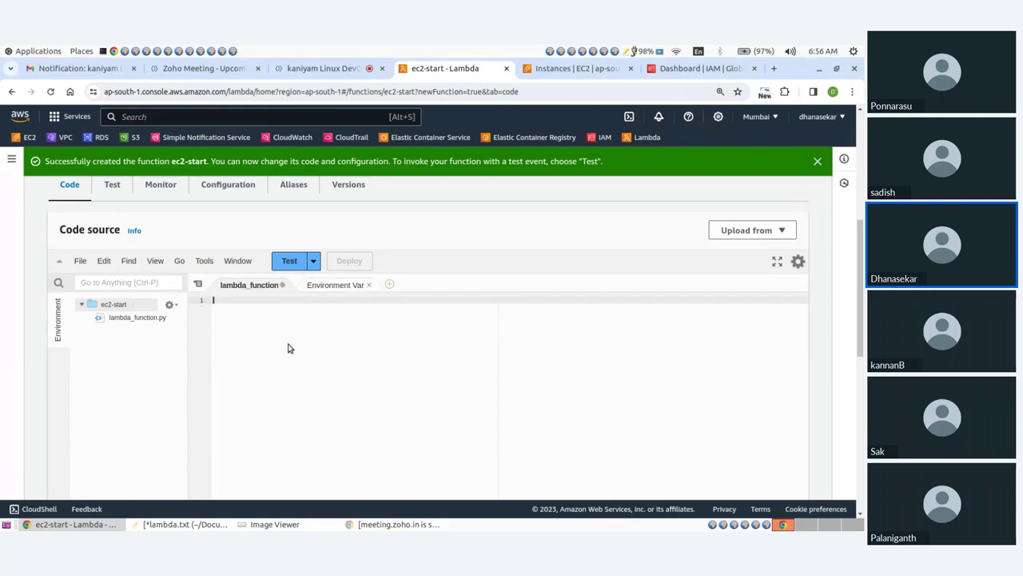
{"action": "left_click", "coordinate": [183, 524]}
{"action": "scroll", "coordinate": [193, 409], "scroll_direction": "down", "scroll_amount": 1}
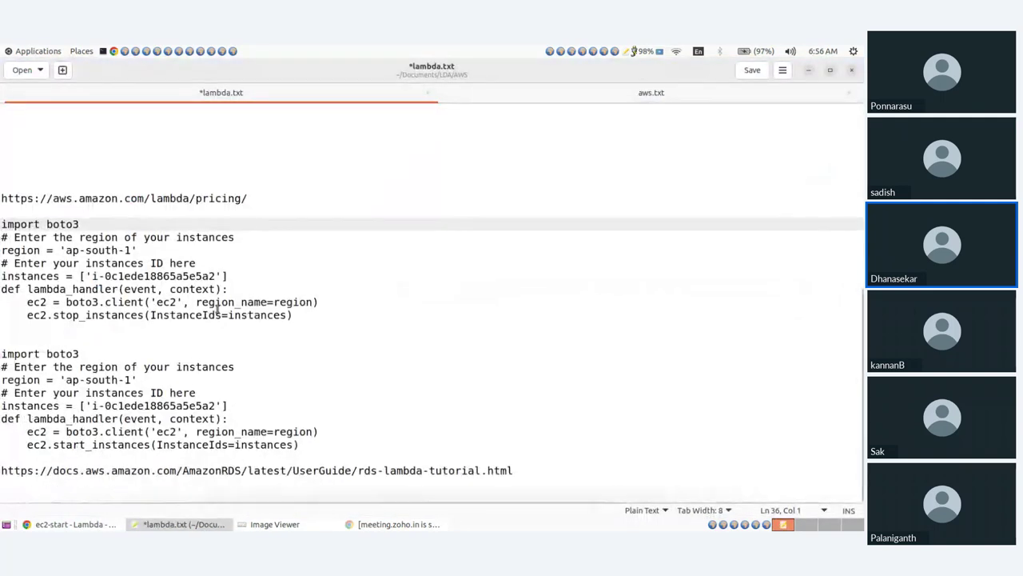
{"action": "left_click_drag", "start_coordinate": [2, 348], "coordinate": [302, 445]}
{"action": "key", "text": "ctrl+c"}
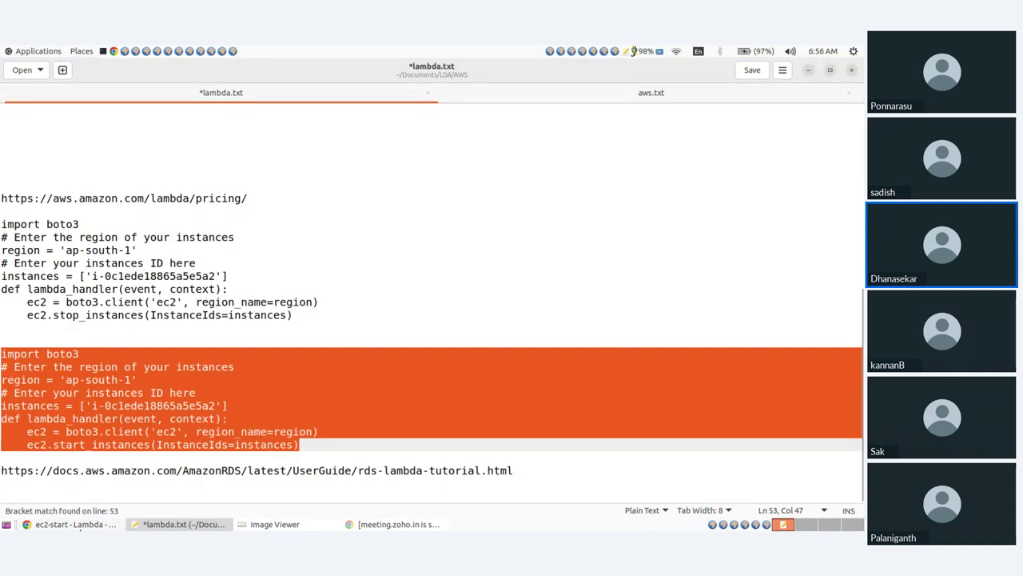
{"action": "key", "text": "alt+Tab"}
{"action": "key", "text": "ctrl+v"}
Replace the instance ID in the code with the demo instance's ID, i-0960bf02621c95c41, copied from the EC2 instances list
{"action": "key", "text": "Up"}
{"action": "key", "text": "Up"}
{"action": "key", "text": "Up"}
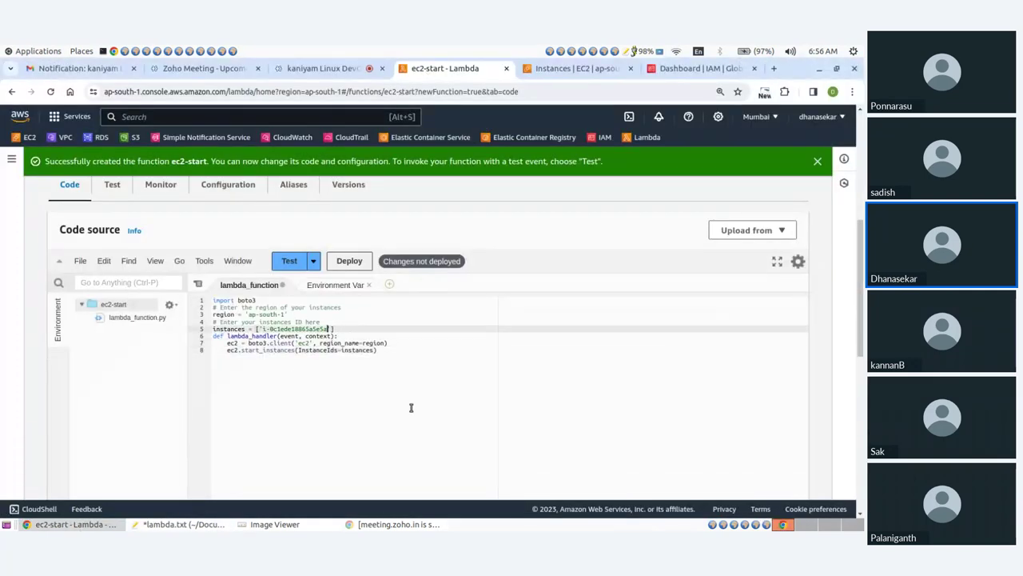
{"action": "key", "text": "BackSpace"}
{"action": "key", "text": "BackSpace"}
{"action": "key", "text": "BackSpace"}
{"action": "key", "text": "BackSpace"}
{"action": "key", "text": "BackSpace"}
{"action": "key", "text": "BackSpace"}
{"action": "key", "text": "BackSpace"}
{"action": "key", "text": "BackSpace"}
{"action": "key", "text": "BackSpace"}
{"action": "key", "text": "BackSpace"}
{"action": "key", "text": "BackSpace"}
{"action": "key", "text": "BackSpace"}
{"action": "key", "text": "BackSpace"}
{"action": "key", "text": "BackSpace"}
{"action": "left_click", "coordinate": [574, 68]}
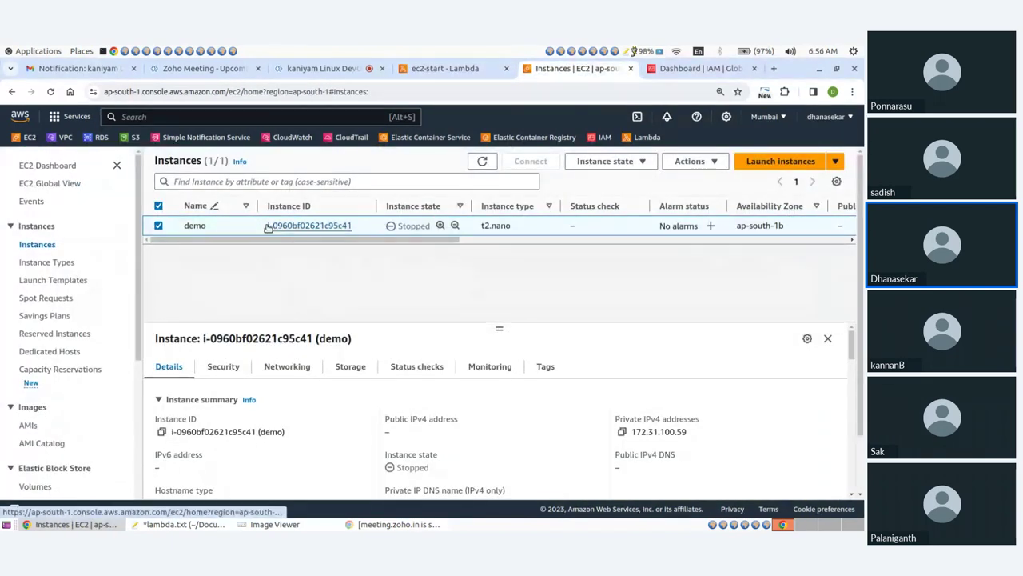
{"action": "left_click_drag", "start_coordinate": [266, 226], "coordinate": [354, 225]}
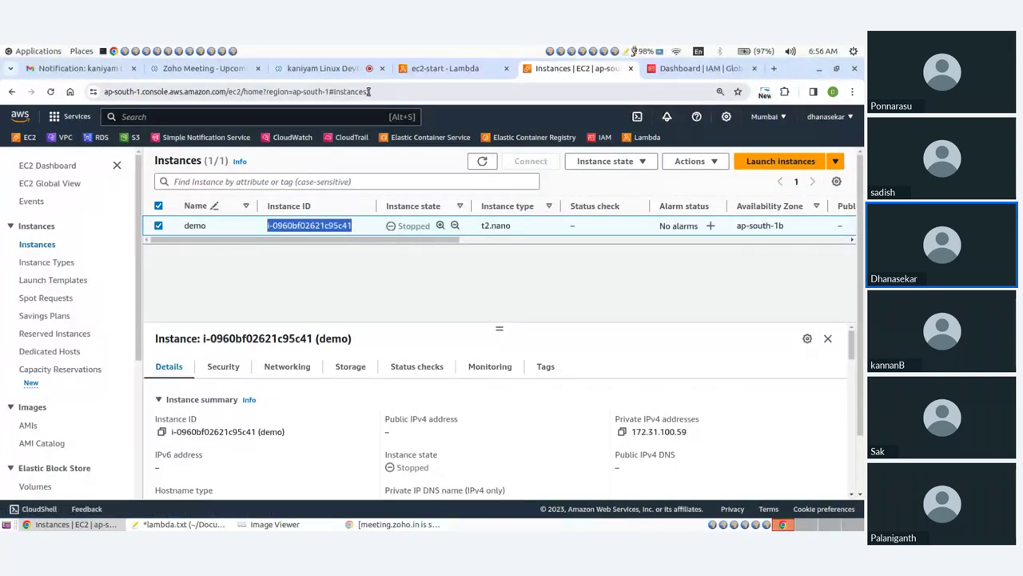
{"action": "left_click", "coordinate": [445, 68]}
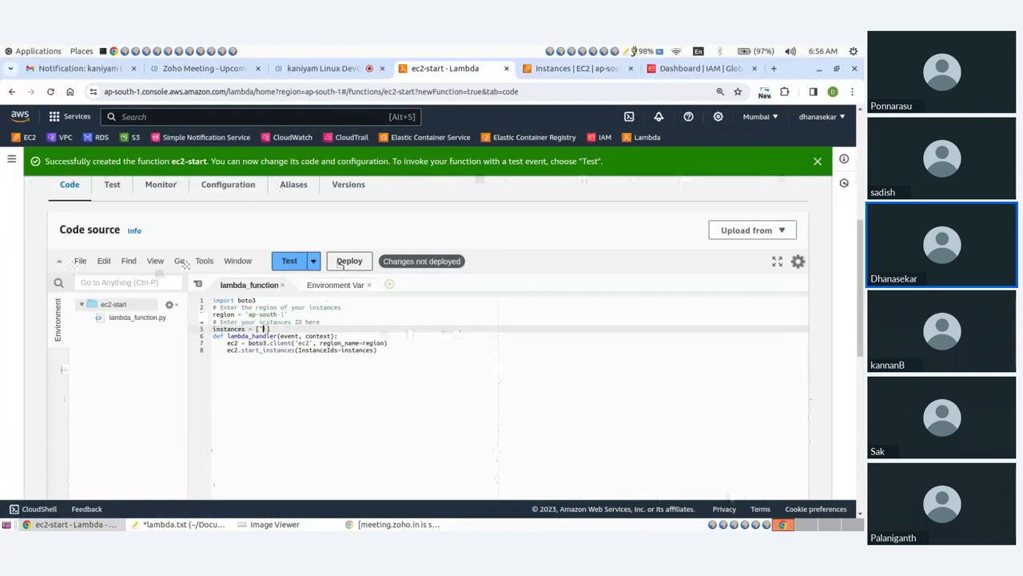
{"action": "key", "text": "ctrl+v"}
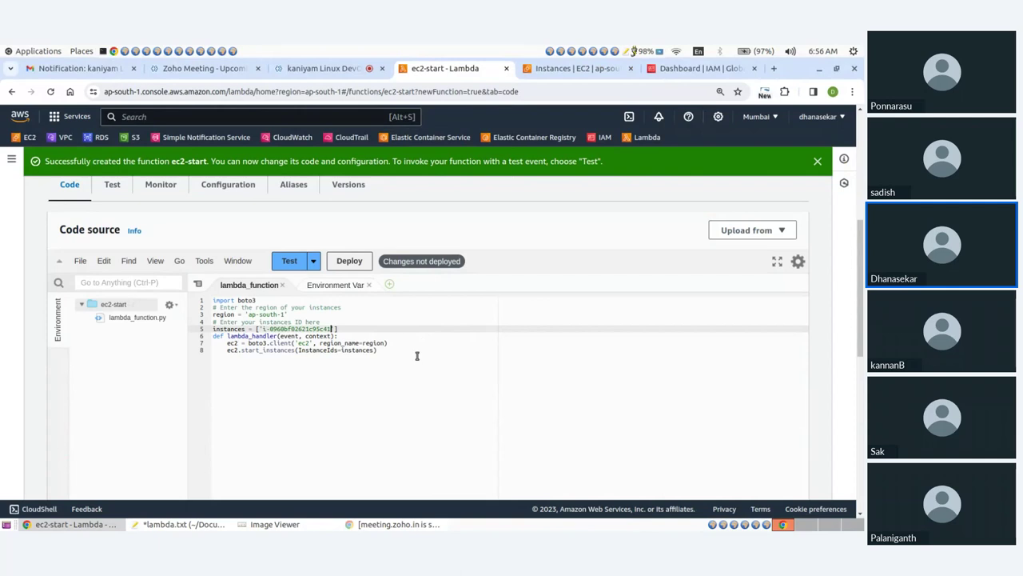
{"action": "left_click", "coordinate": [418, 354]}
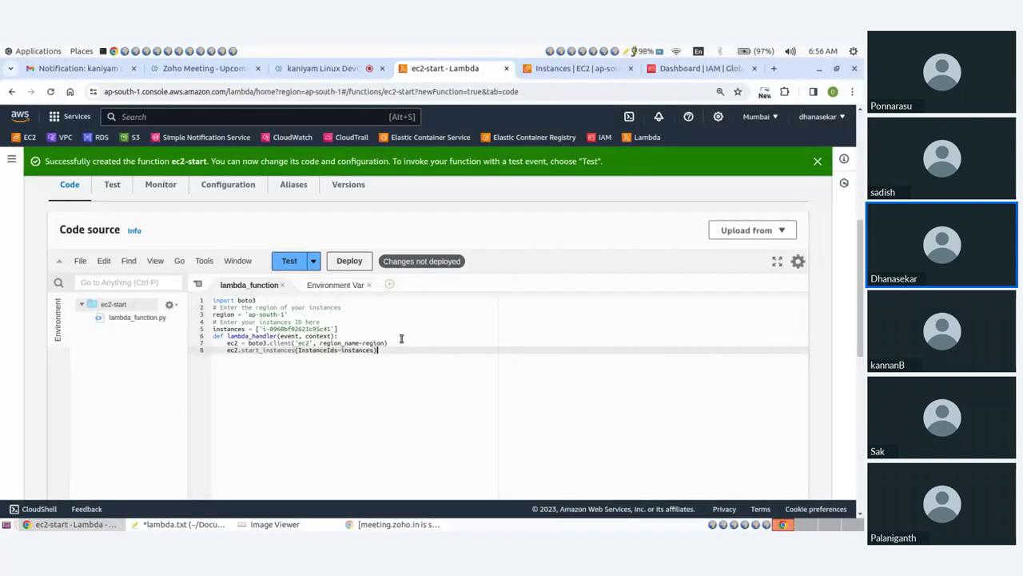
{"action": "left_click_drag", "start_coordinate": [383, 353], "coordinate": [198, 311]}
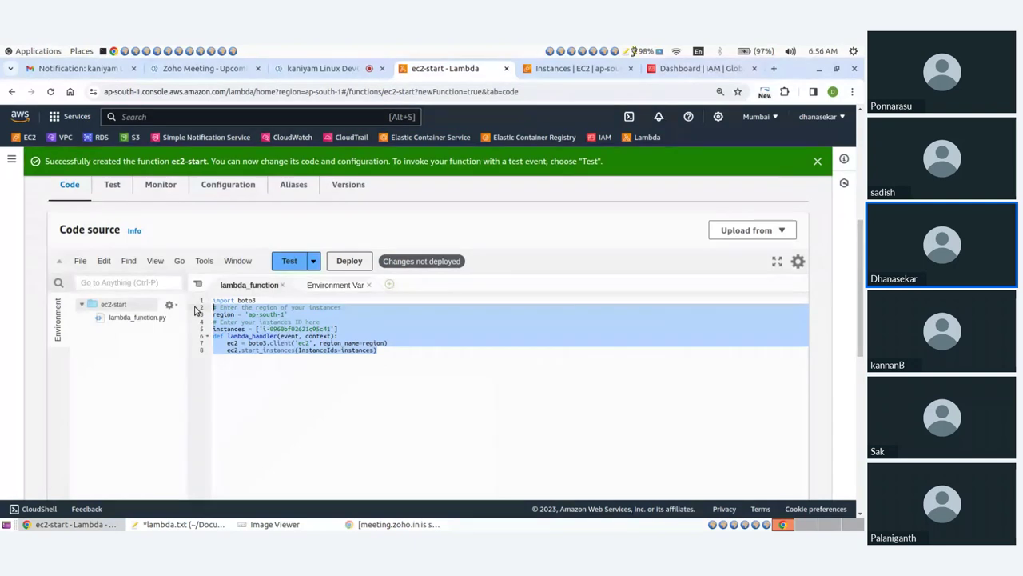
{"action": "left_click", "coordinate": [302, 389]}
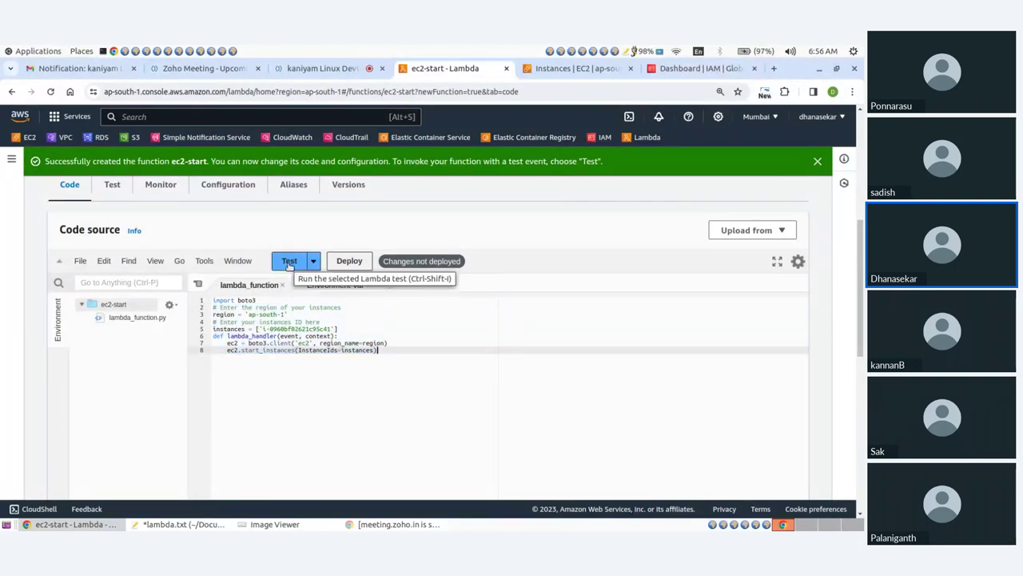
Save a new private test event named start and deploy the ec2-start function's code
{"action": "left_click", "coordinate": [290, 262]}
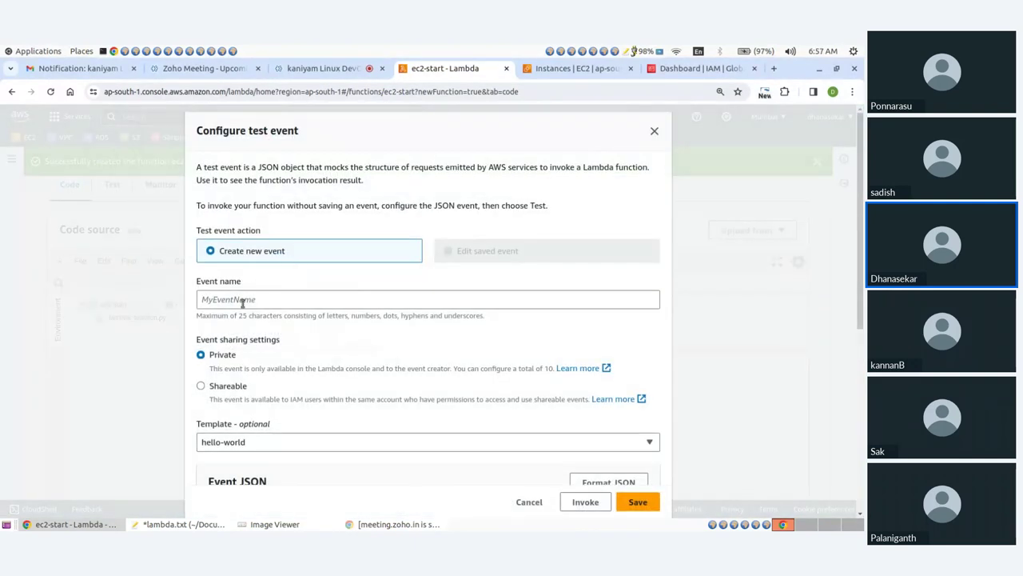
{"action": "left_click", "coordinate": [242, 299]}
{"action": "type", "text": "start"}
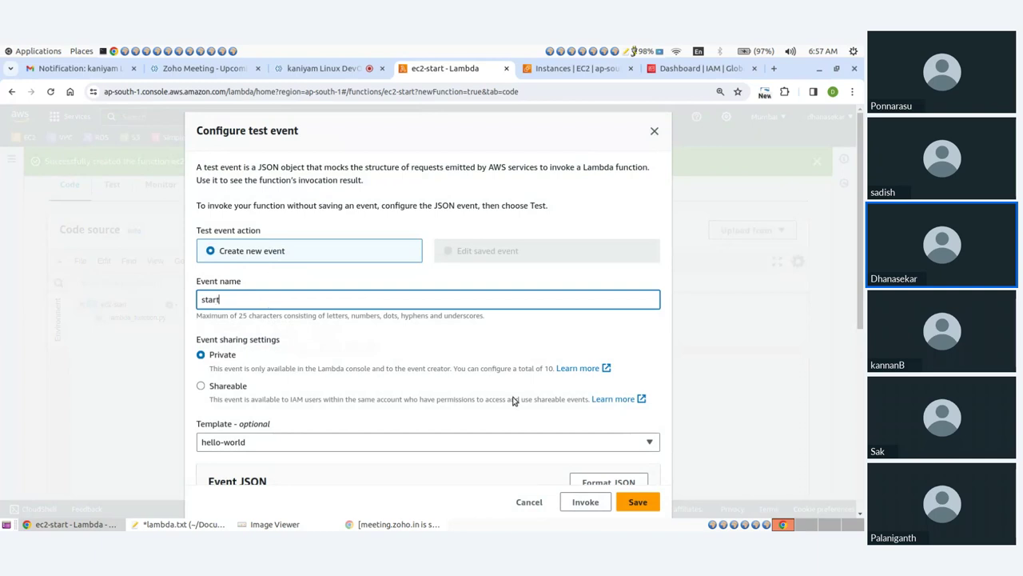
{"action": "scroll", "coordinate": [559, 432], "scroll_direction": "down", "scroll_amount": 4}
{"action": "left_click", "coordinate": [637, 502]}
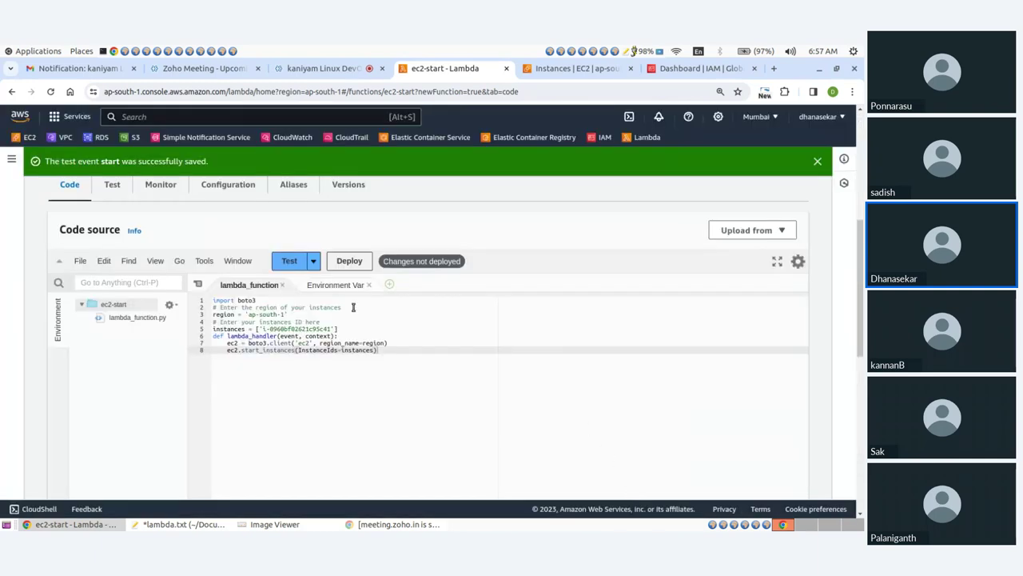
{"action": "left_click", "coordinate": [349, 262]}
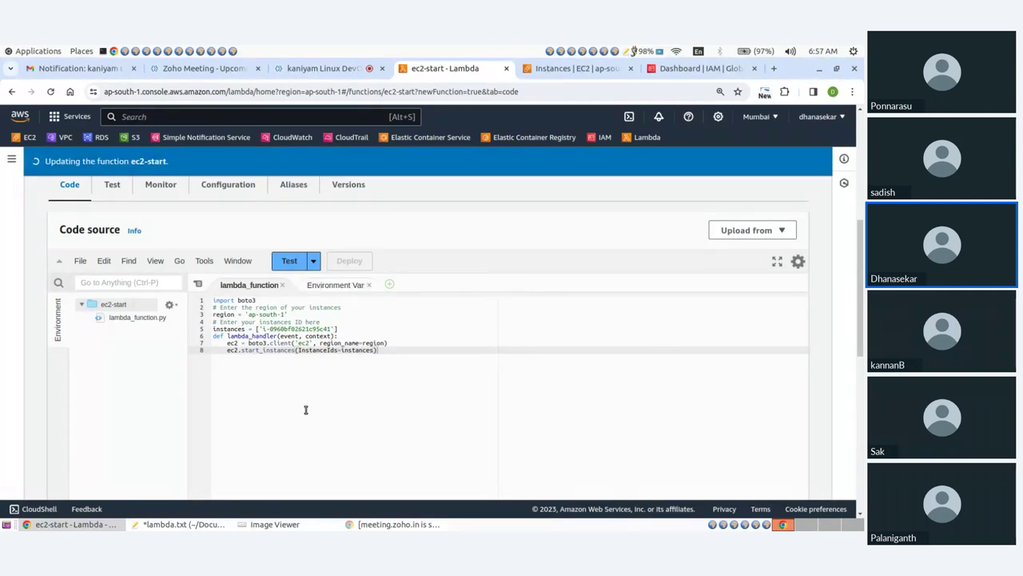
Start adding an EventBridge (CloudWatch Events) trigger to ec2-start with a new rule named start
{"action": "scroll", "coordinate": [157, 302], "scroll_direction": "up", "scroll_amount": 3}
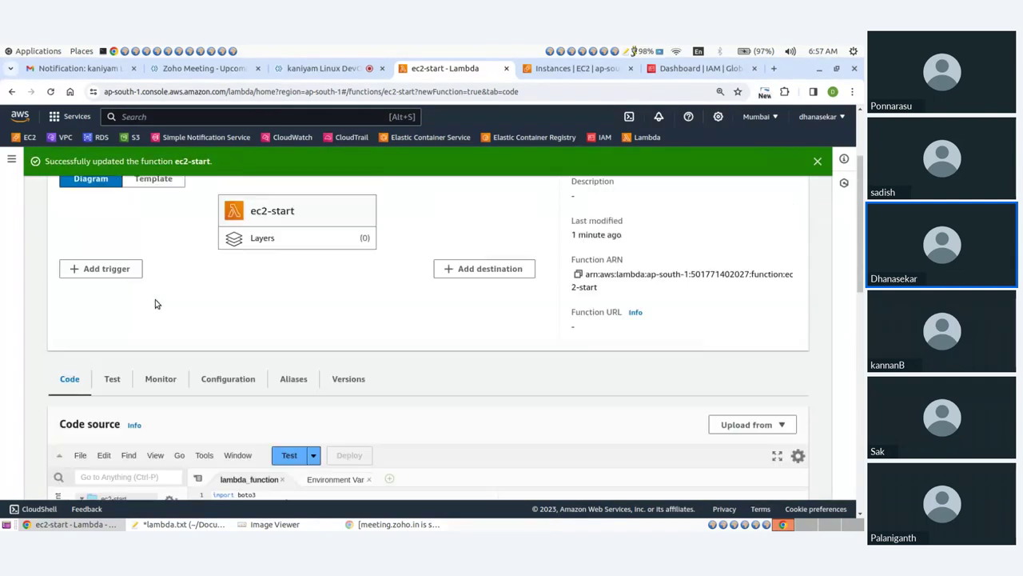
{"action": "left_click", "coordinate": [93, 270]}
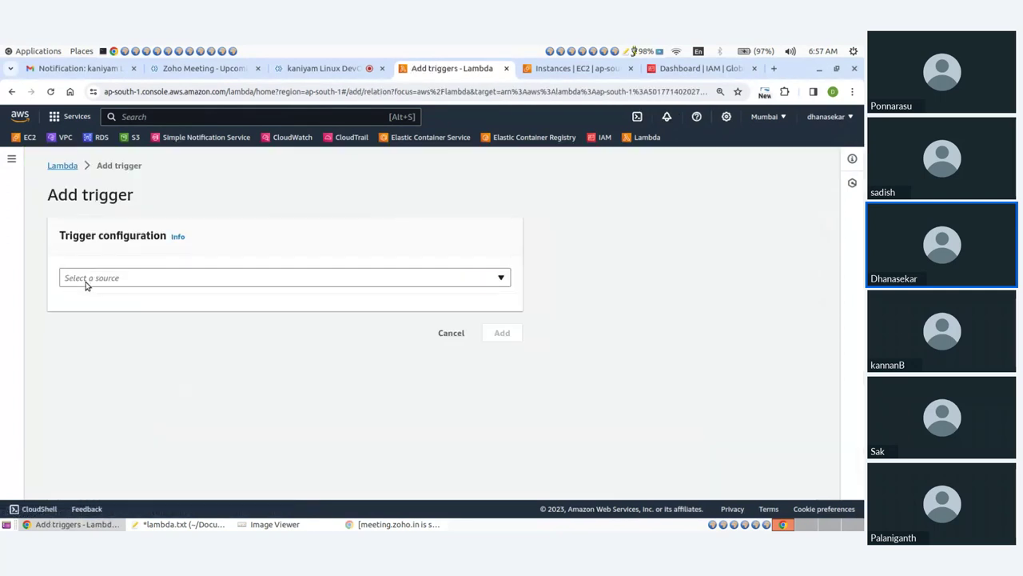
{"action": "left_click", "coordinate": [87, 284]}
{"action": "type", "text": "ev"}
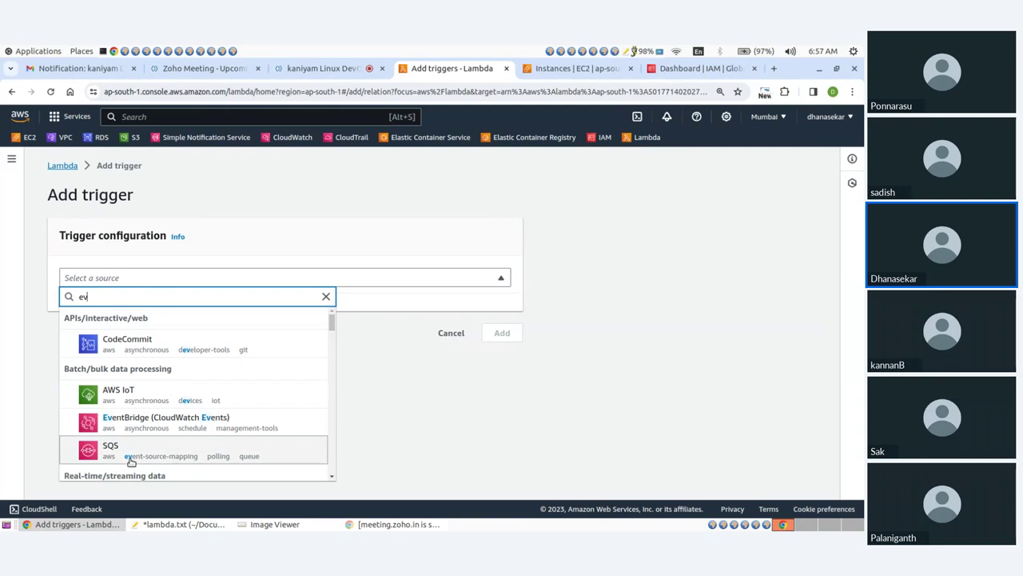
{"action": "left_click", "coordinate": [145, 423]}
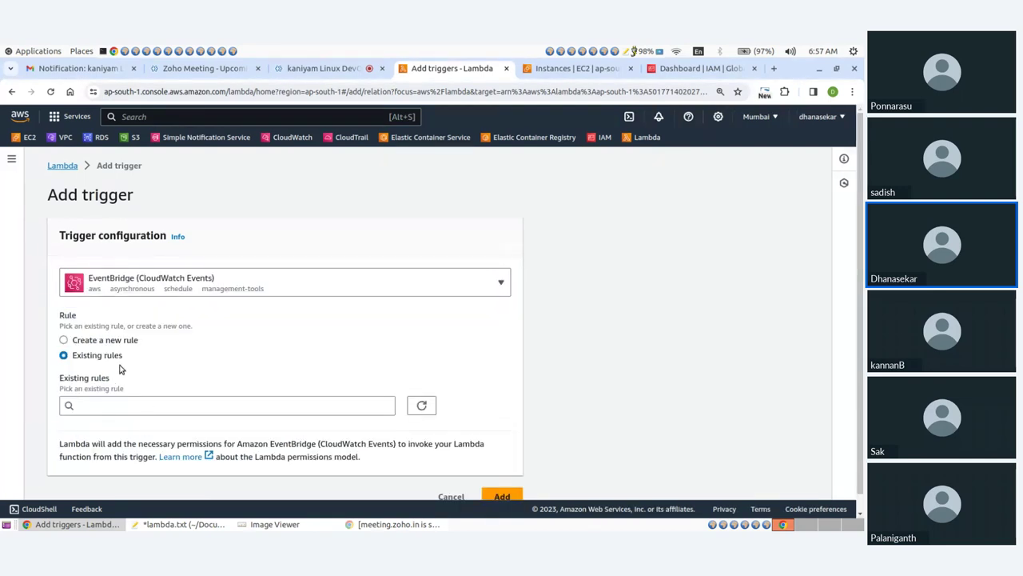
{"action": "left_click", "coordinate": [64, 323]}
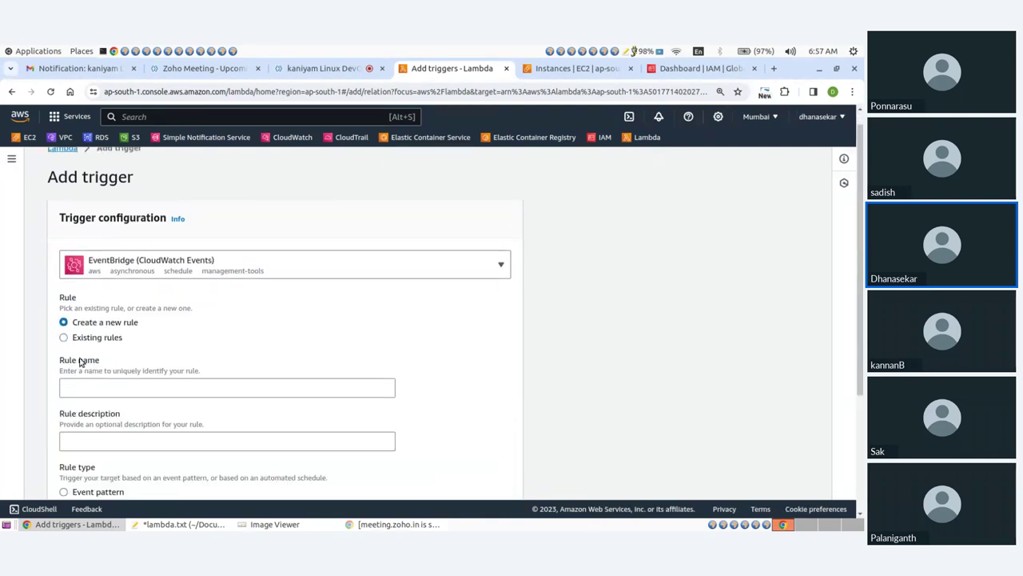
{"action": "left_click", "coordinate": [87, 390]}
{"action": "type", "text": "start"}
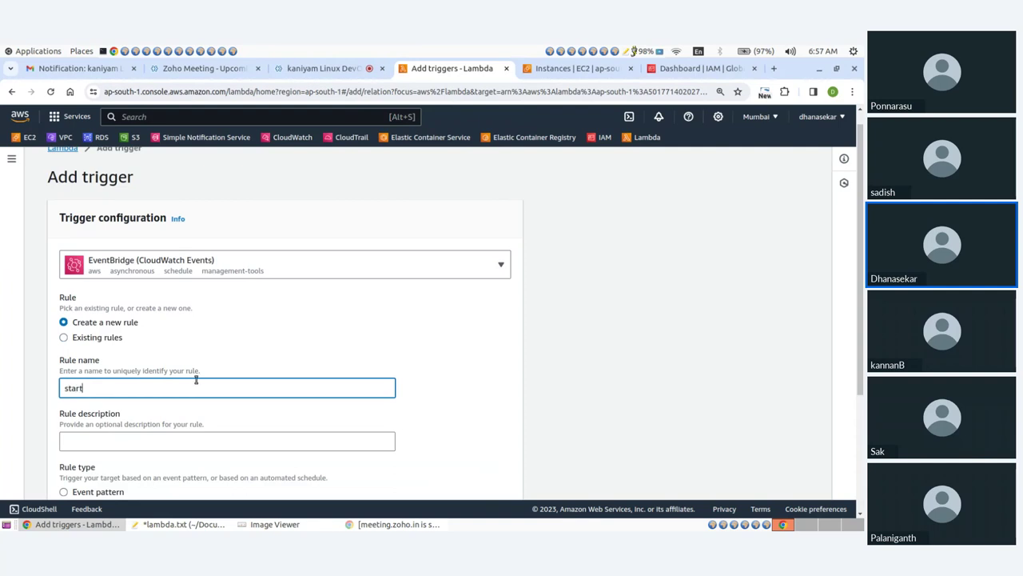
Give the rule the schedule expression cron(0 9 ? * MON-FRI *) and add the trigger
{"action": "scroll", "coordinate": [322, 344], "scroll_direction": "down", "scroll_amount": 2}
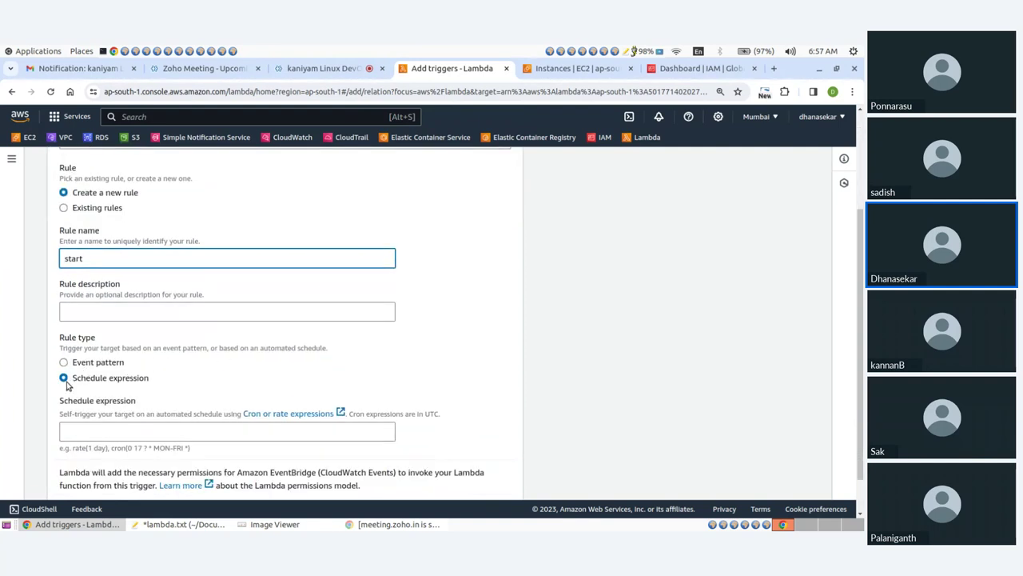
{"action": "scroll", "coordinate": [110, 382], "scroll_direction": "down", "scroll_amount": 1}
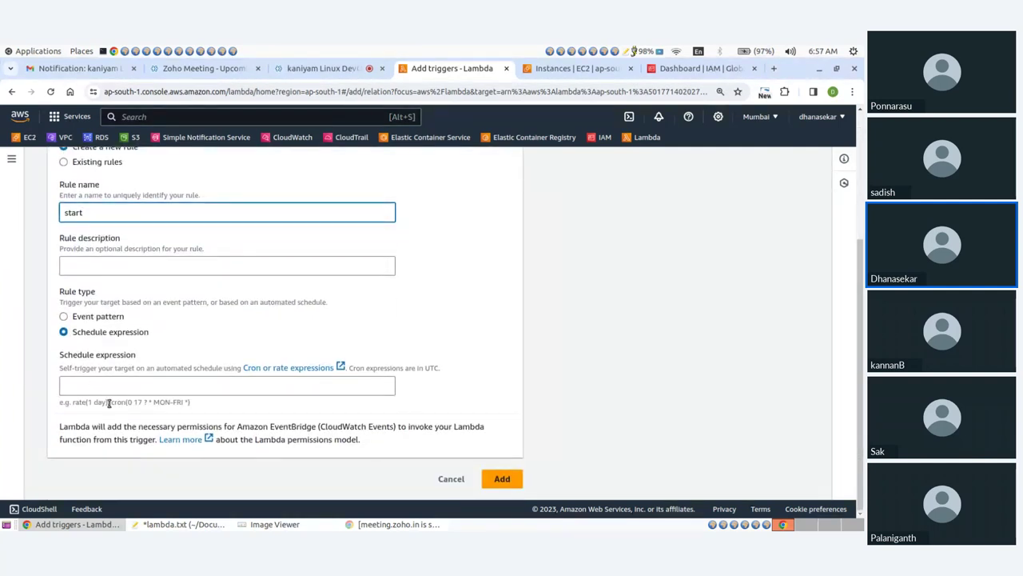
{"action": "left_click", "coordinate": [113, 404]}
{"action": "left_click", "coordinate": [213, 387]}
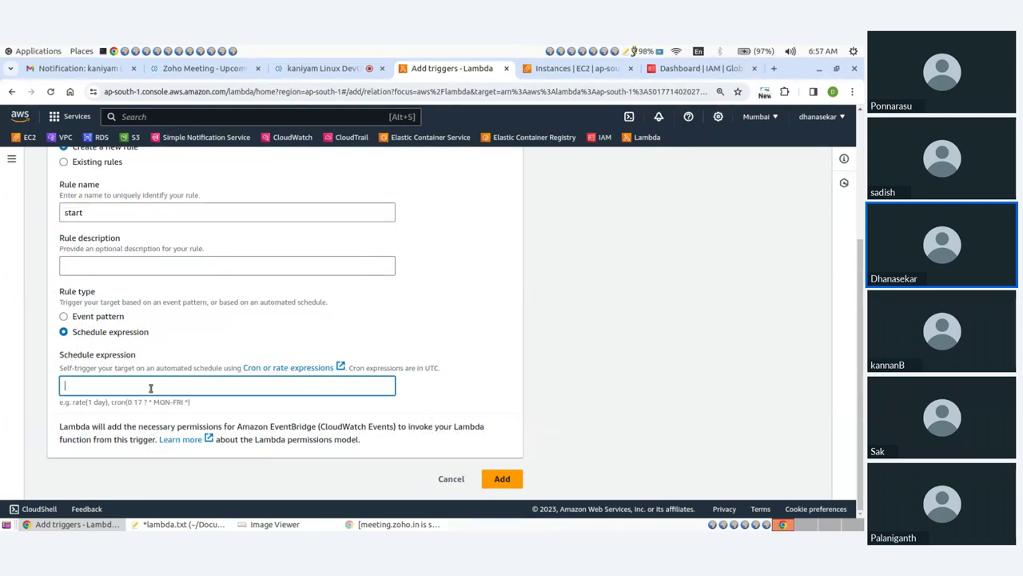
{"action": "type", "text": "cron(0 17 ? * MON-FRI *)"}
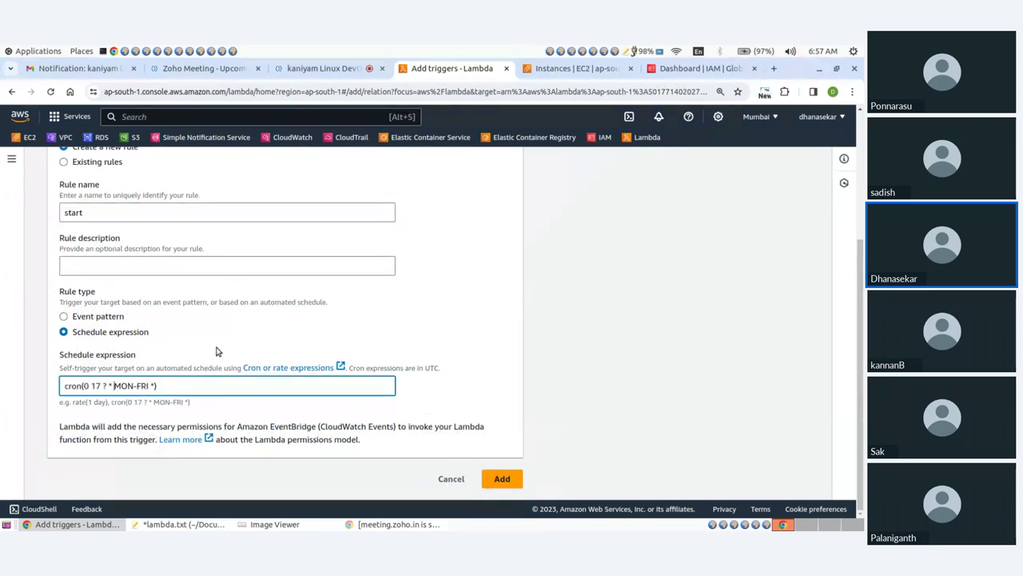
{"action": "key", "text": "BackSpace"}
{"action": "key", "text": "BackSpace"}
{"action": "type", "text": "9"}
{"action": "left_click", "coordinate": [499, 479]}
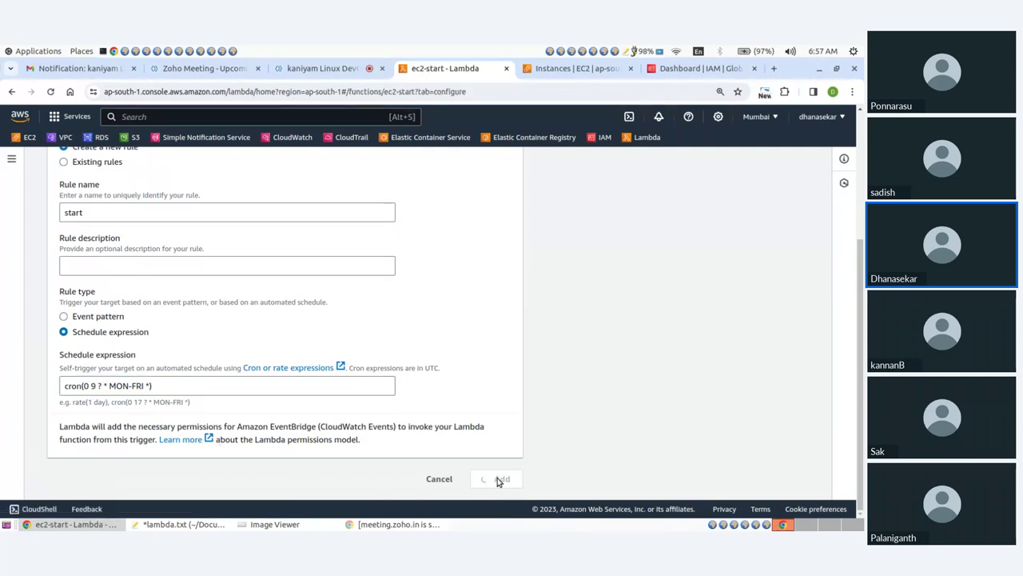
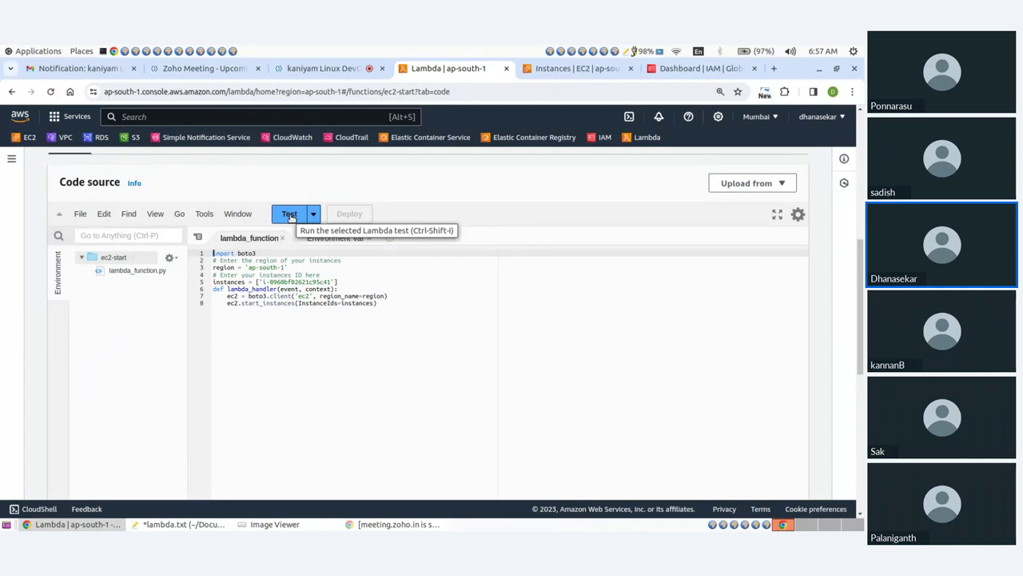
Run the ec2-start function with the start test event and examine the memory and duration figures in its log
{"action": "left_click", "coordinate": [289, 215]}
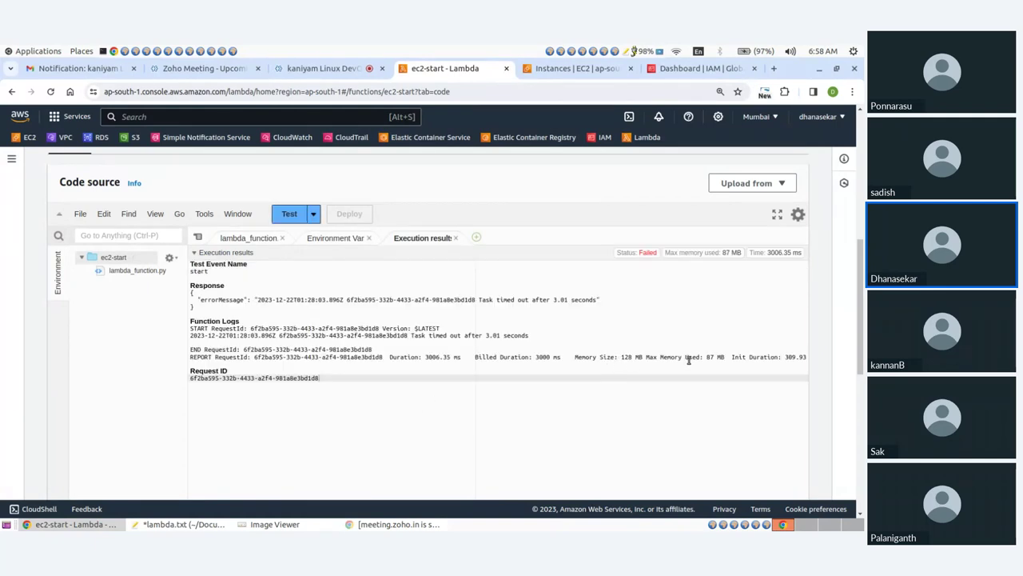
{"action": "left_click_drag", "start_coordinate": [619, 356], "coordinate": [728, 358]}
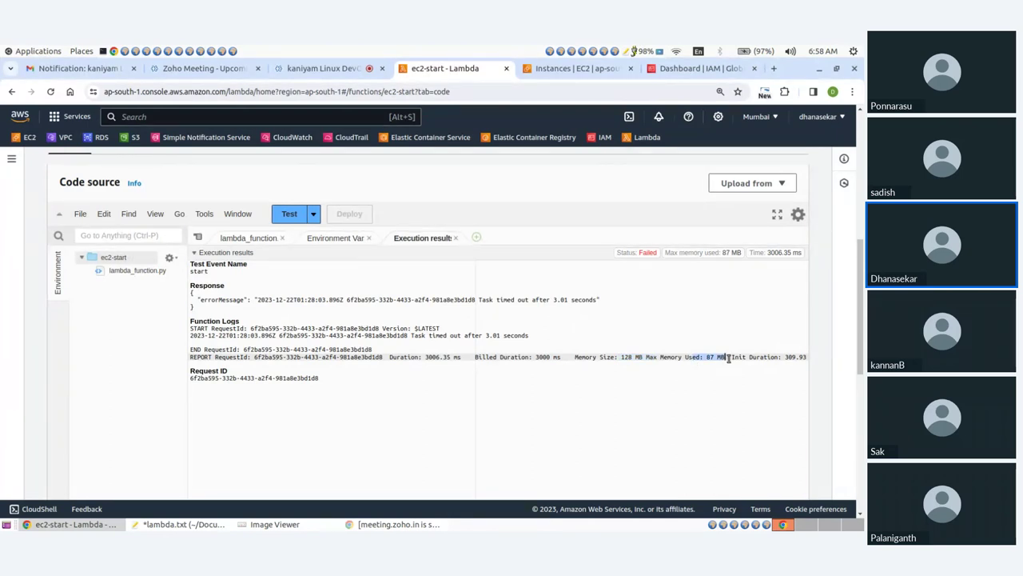
{"action": "left_click_drag", "start_coordinate": [729, 357], "coordinate": [796, 358]}
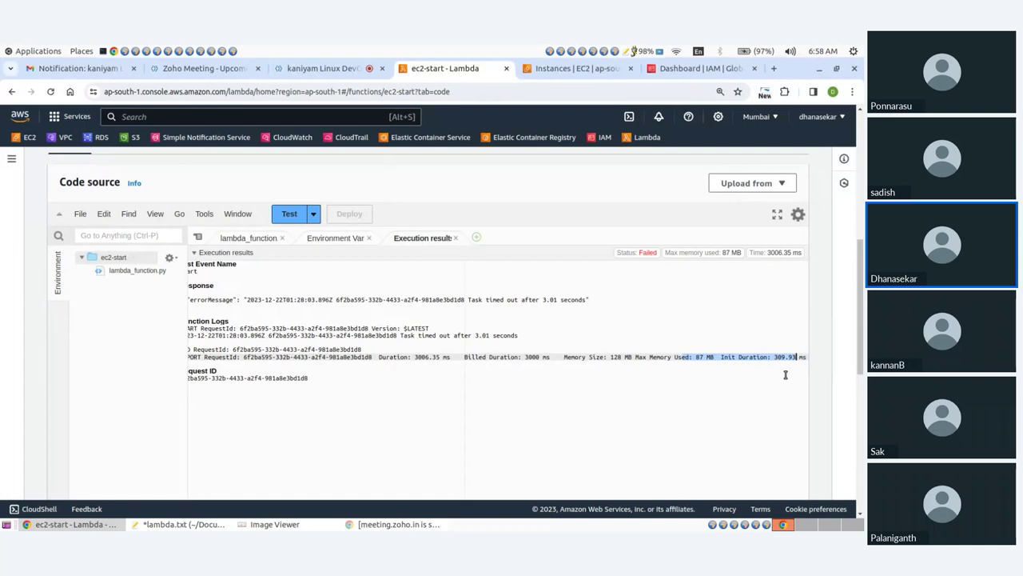
{"action": "left_click", "coordinate": [786, 376]}
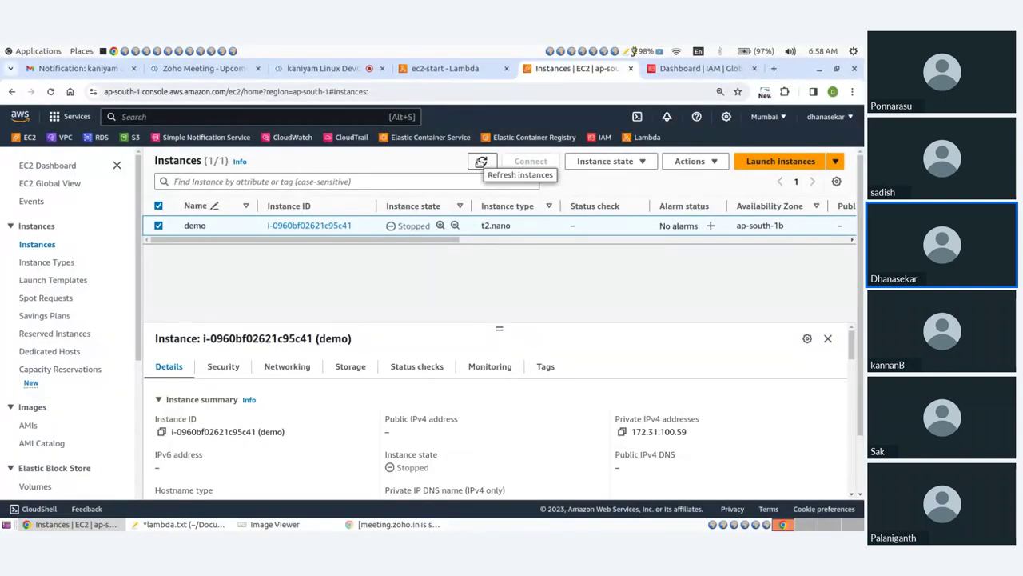
Refresh the EC2 instances list to check the demo instance's state, and return to the ec2-start function
{"action": "left_click", "coordinate": [482, 163]}
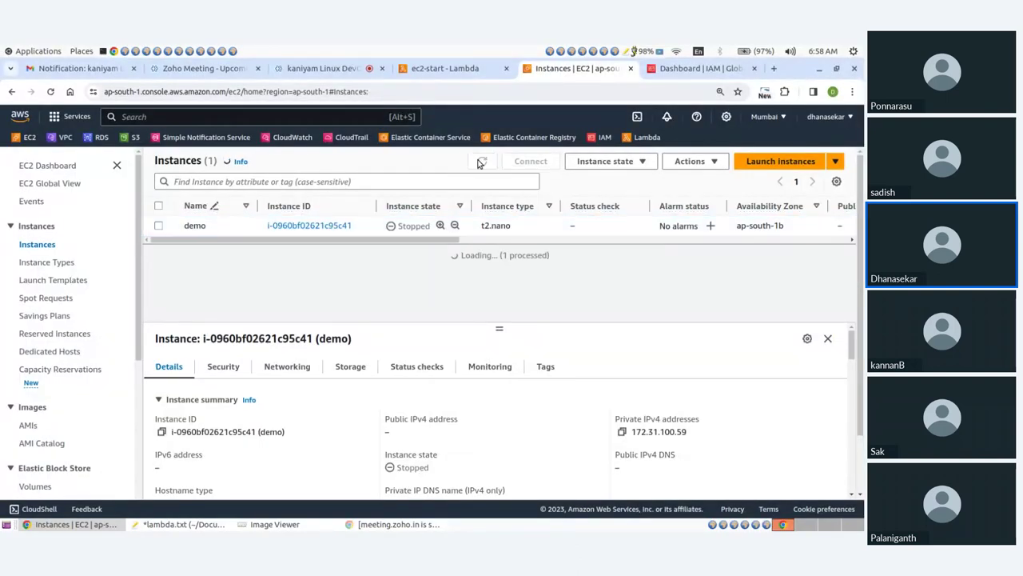
{"action": "double_click", "coordinate": [398, 225]}
{"action": "left_click", "coordinate": [423, 264]}
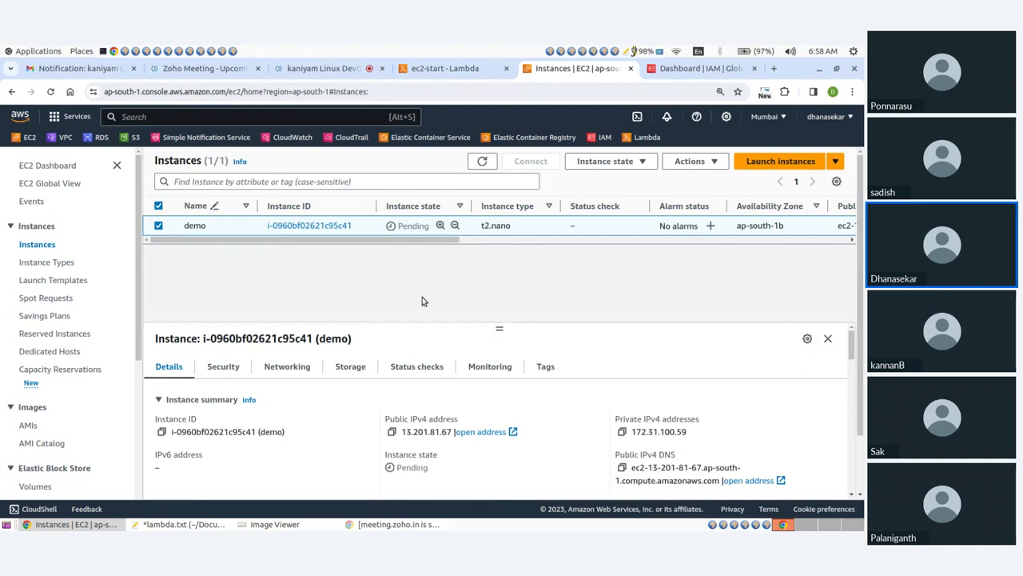
{"action": "left_click", "coordinate": [482, 162]}
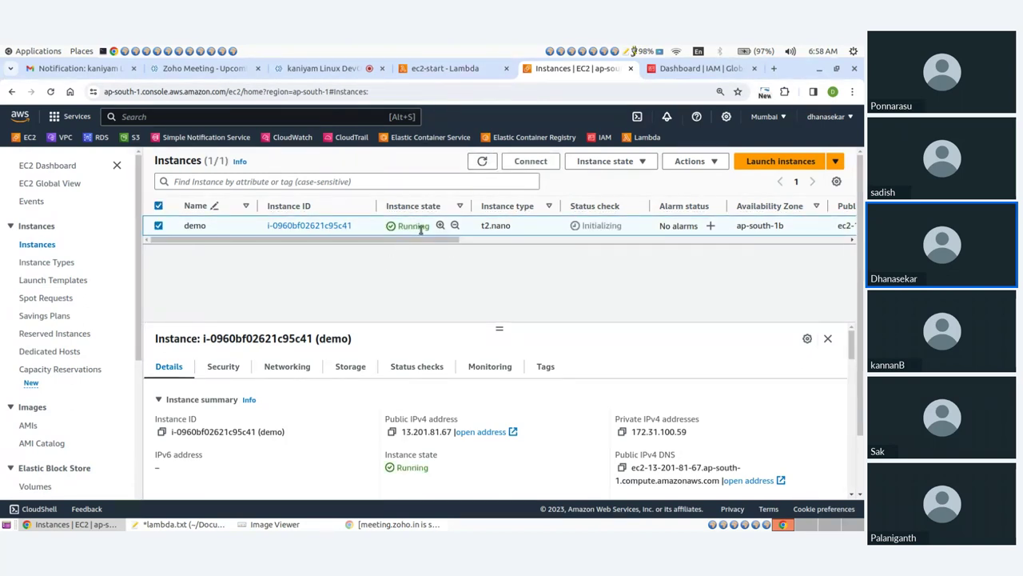
{"action": "key", "text": "ctrl+Page_Up"}
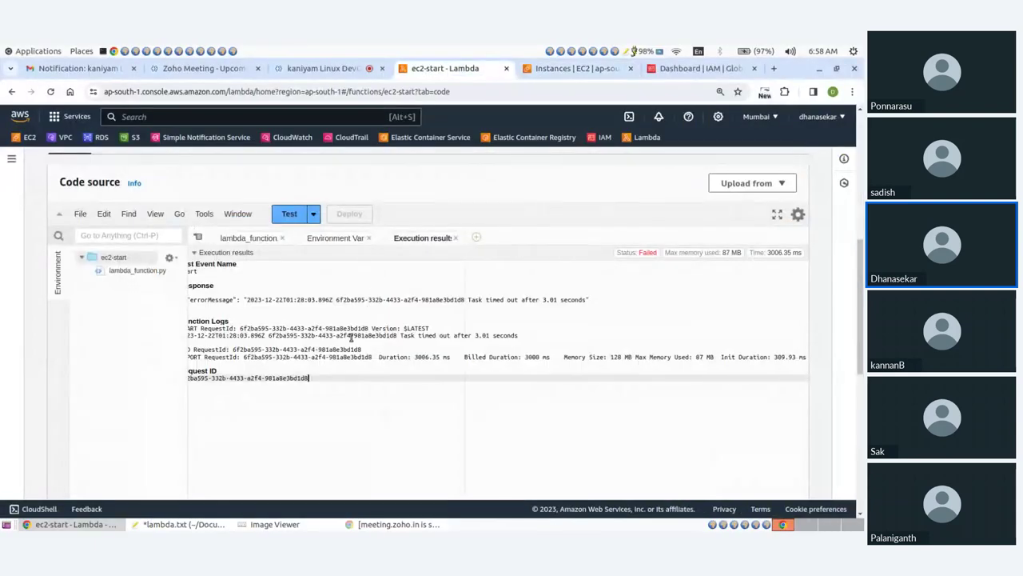
Go back to the list of Lambda functions and reopen the ec2-start function
{"action": "scroll", "coordinate": [350, 336], "scroll_direction": "up", "scroll_amount": 5}
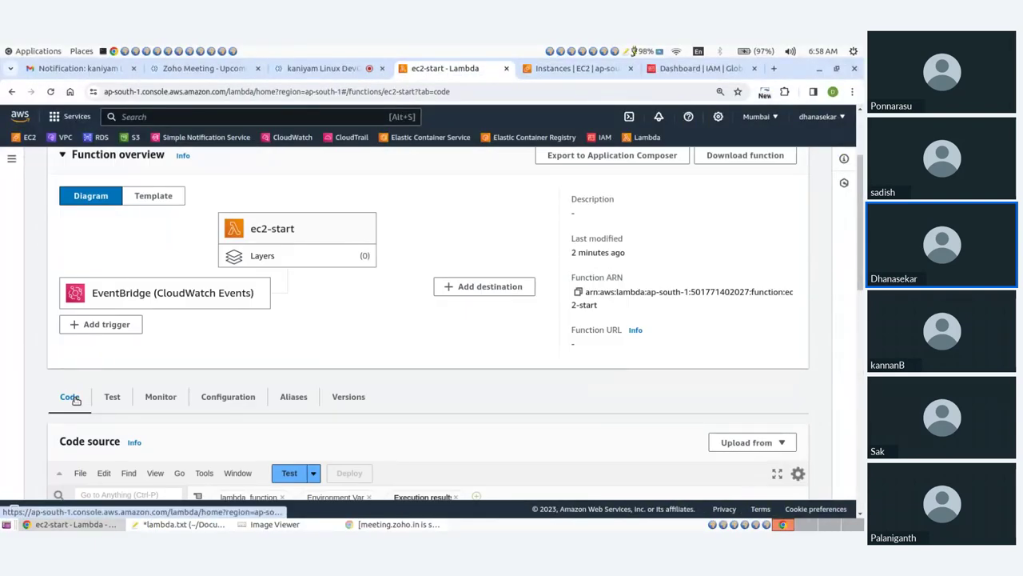
{"action": "scroll", "coordinate": [128, 336], "scroll_direction": "up", "scroll_amount": 2}
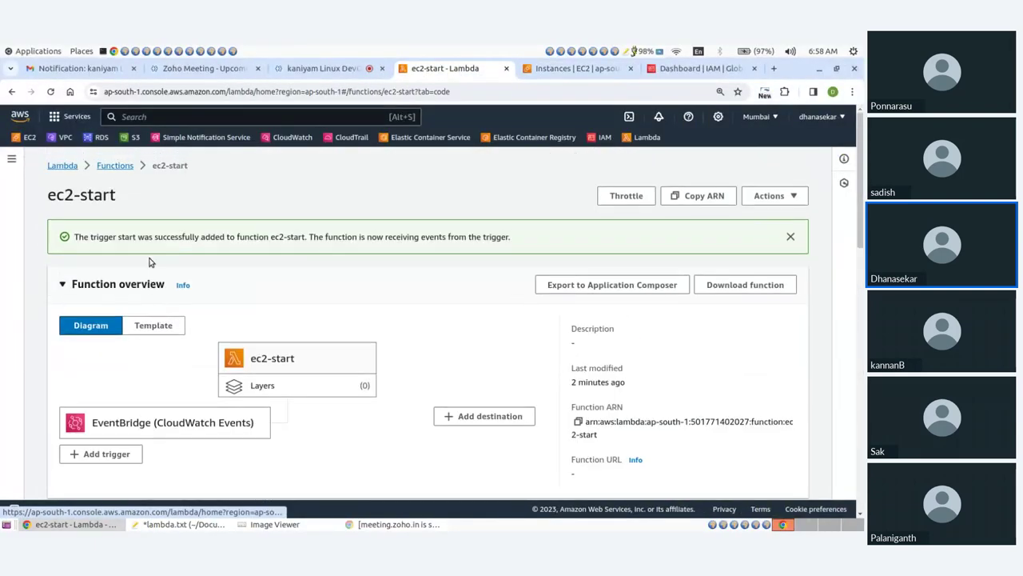
{"action": "left_click", "coordinate": [117, 167]}
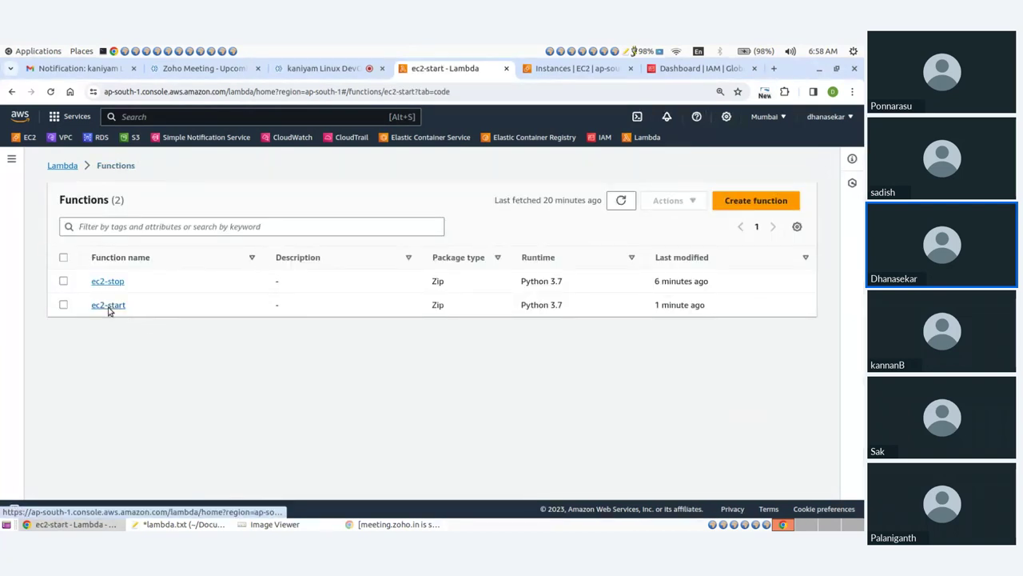
{"action": "scroll", "coordinate": [235, 313], "scroll_direction": "down", "scroll_amount": 3}
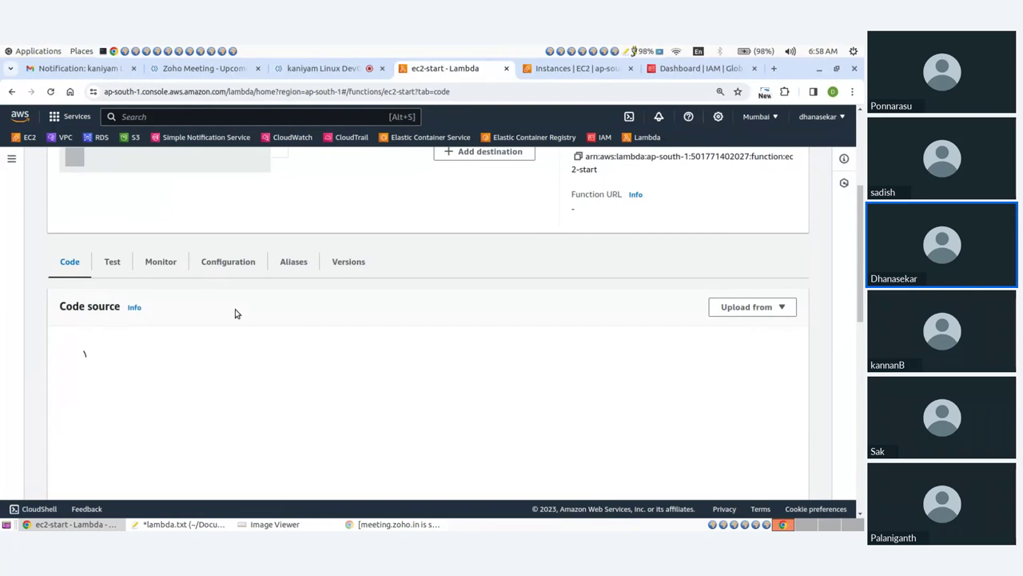
Review the code properties, runtime settings and layers of ec2-start, and view its runtime management options without changing them
{"action": "scroll", "coordinate": [279, 287], "scroll_direction": "down", "scroll_amount": 5}
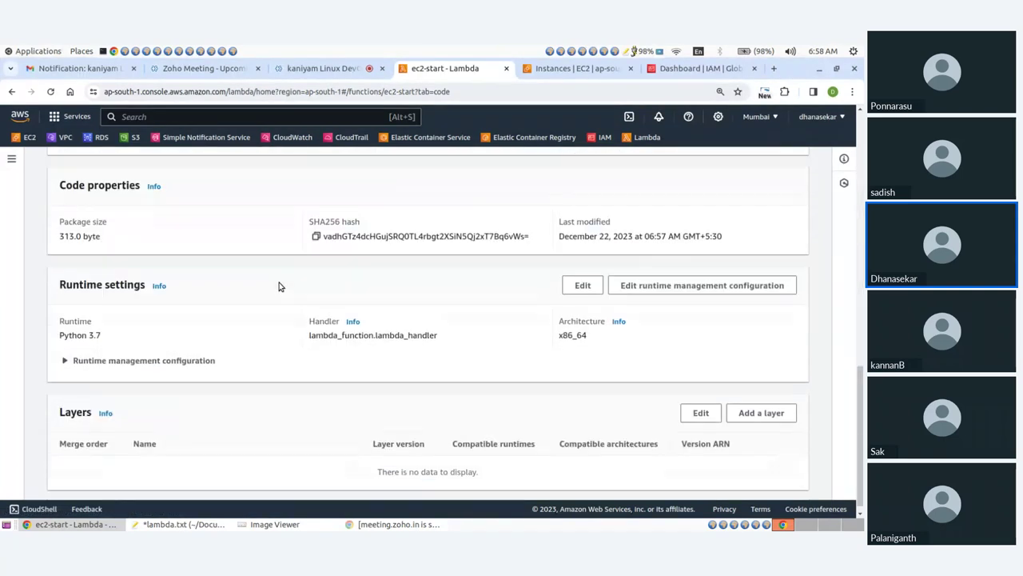
{"action": "scroll", "coordinate": [279, 286], "scroll_direction": "down", "scroll_amount": 1}
{"action": "scroll", "coordinate": [279, 283], "scroll_direction": "up", "scroll_amount": 3}
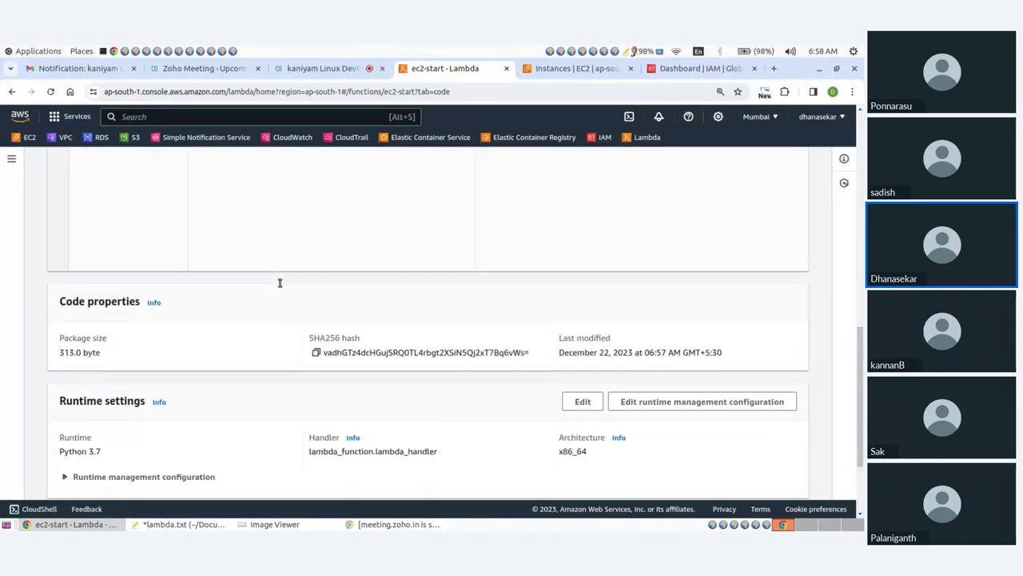
{"action": "scroll", "coordinate": [292, 292], "scroll_direction": "down", "scroll_amount": 3}
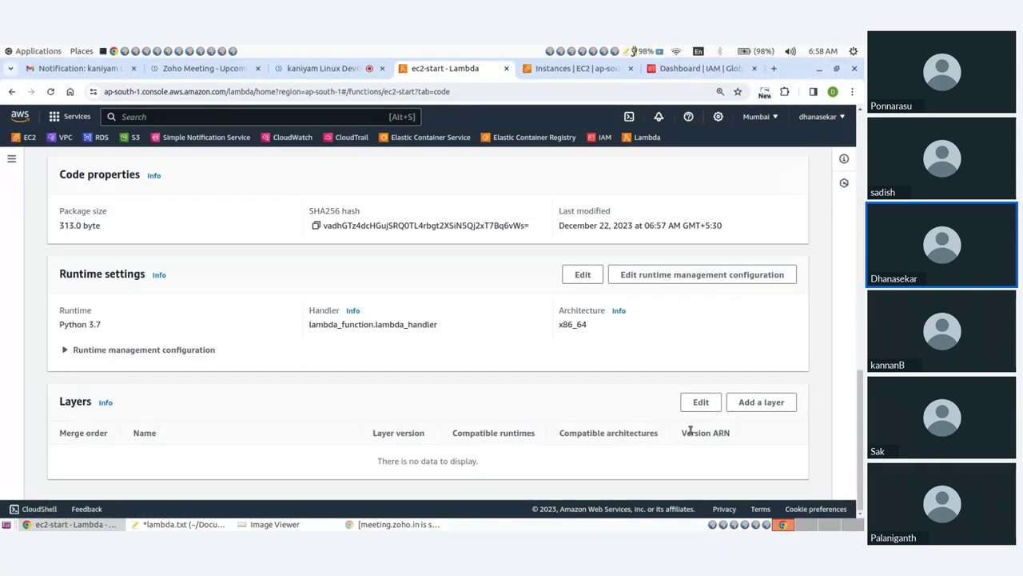
{"action": "left_click", "coordinate": [656, 275]}
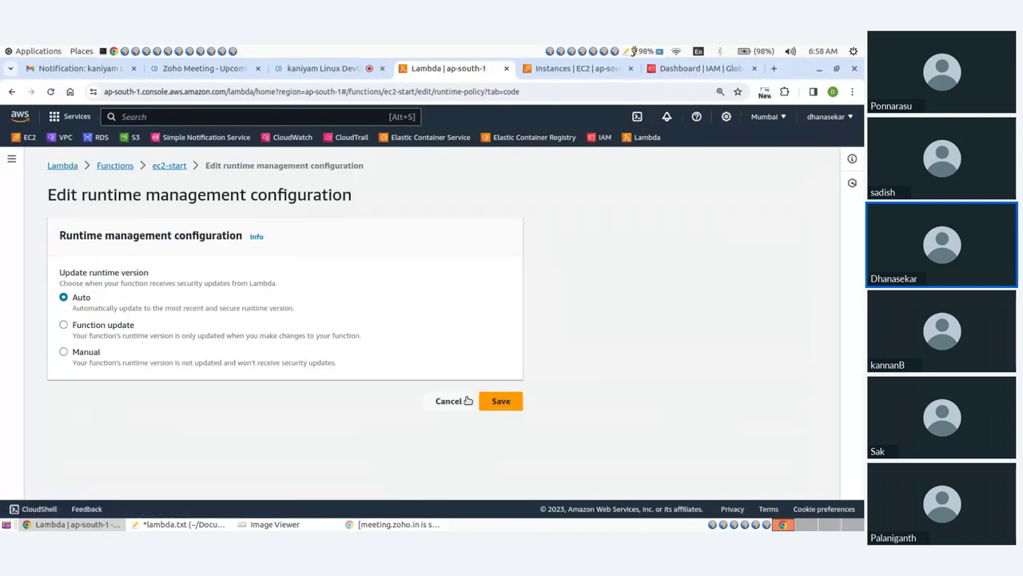
{"action": "left_click", "coordinate": [467, 401]}
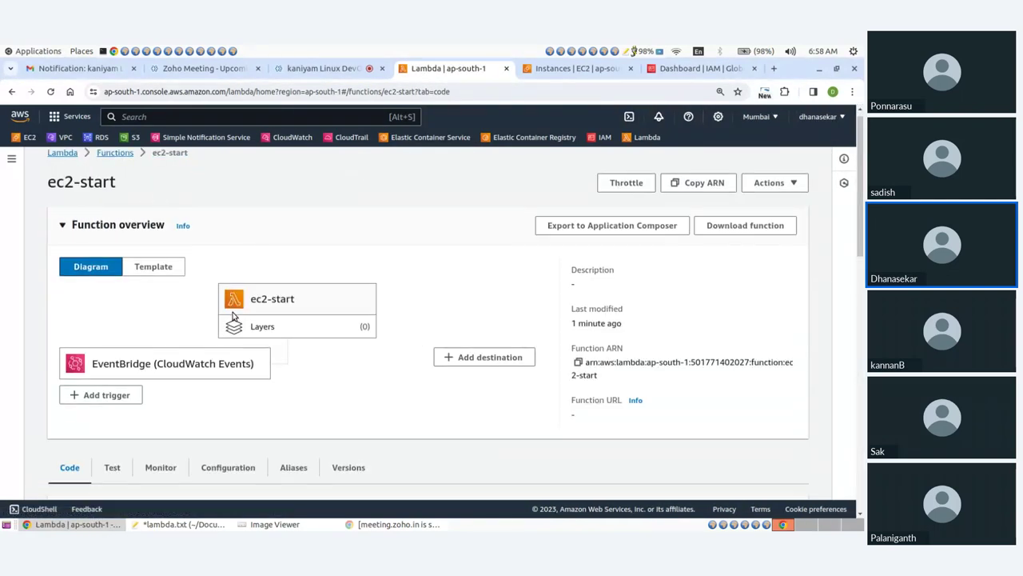
Examine the CloudWatch metrics in the monitoring view of the ec2-start function
{"action": "scroll", "coordinate": [233, 317], "scroll_direction": "down", "scroll_amount": 3}
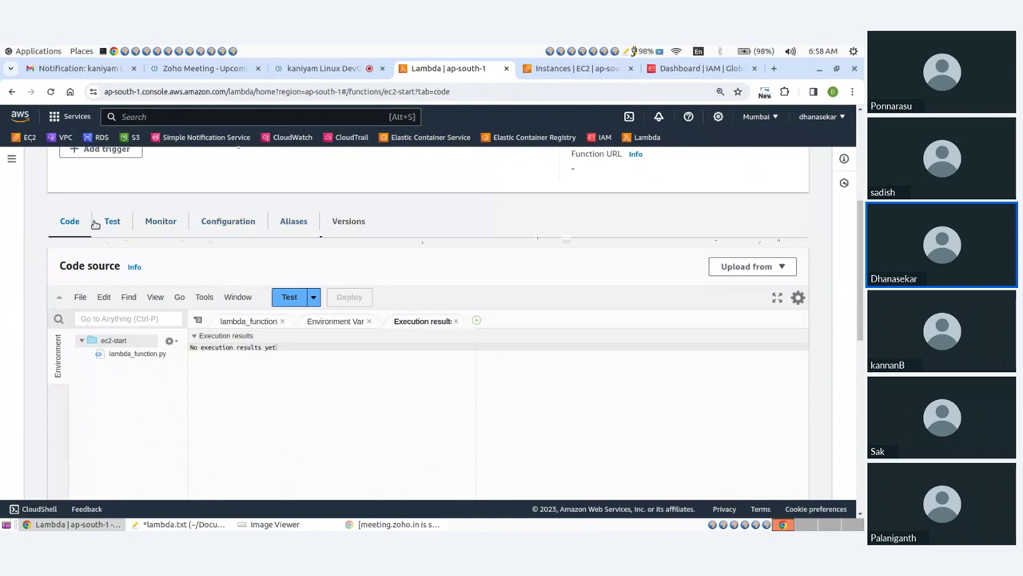
{"action": "left_click", "coordinate": [160, 221]}
{"action": "scroll", "coordinate": [291, 328], "scroll_direction": "down", "scroll_amount": 2}
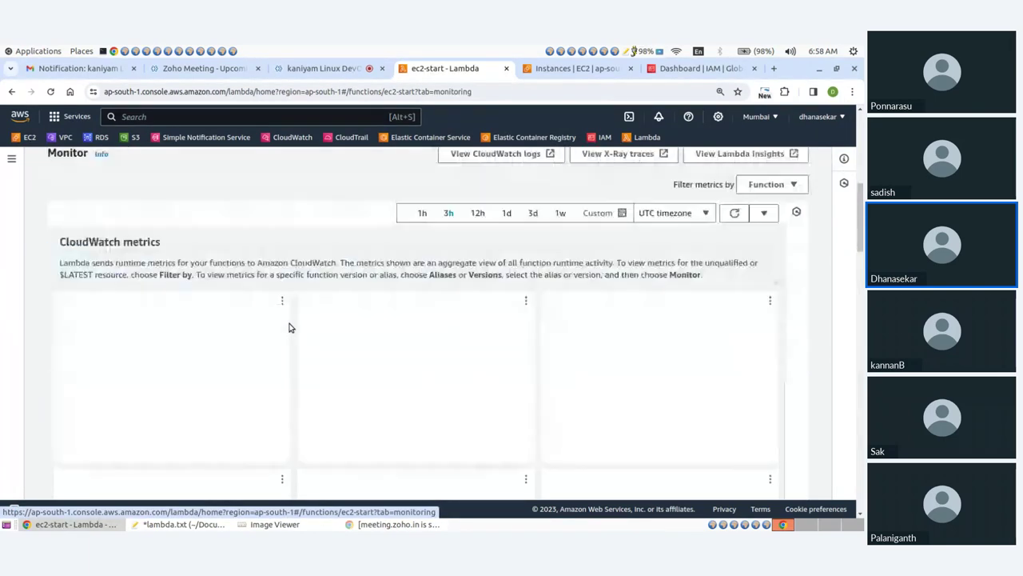
{"action": "scroll", "coordinate": [290, 328], "scroll_direction": "down", "scroll_amount": 2}
{"action": "scroll", "coordinate": [290, 327], "scroll_direction": "up", "scroll_amount": 1}
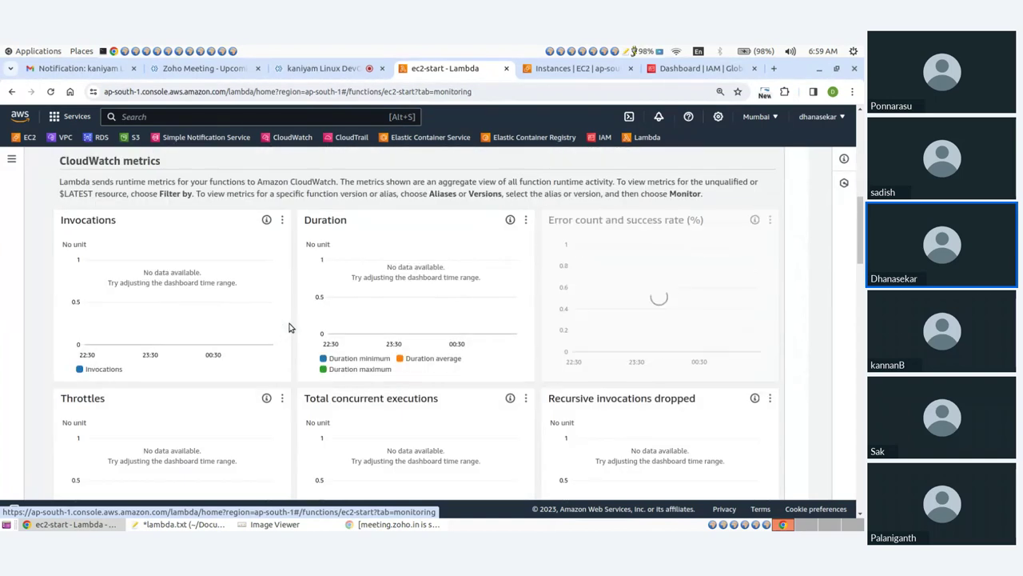
{"action": "scroll", "coordinate": [290, 327], "scroll_direction": "up", "scroll_amount": 2}
{"action": "scroll", "coordinate": [290, 325], "scroll_direction": "up", "scroll_amount": 2}
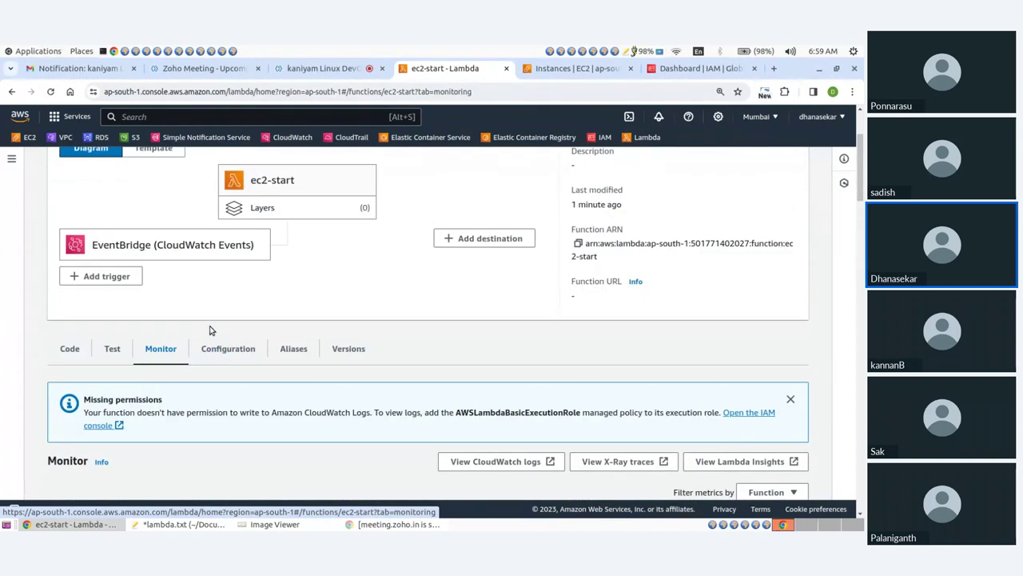
{"action": "scroll", "coordinate": [224, 344], "scroll_direction": "up", "scroll_amount": 2}
Open the general configuration of ec2-start for editing
{"action": "left_click", "coordinate": [238, 353]}
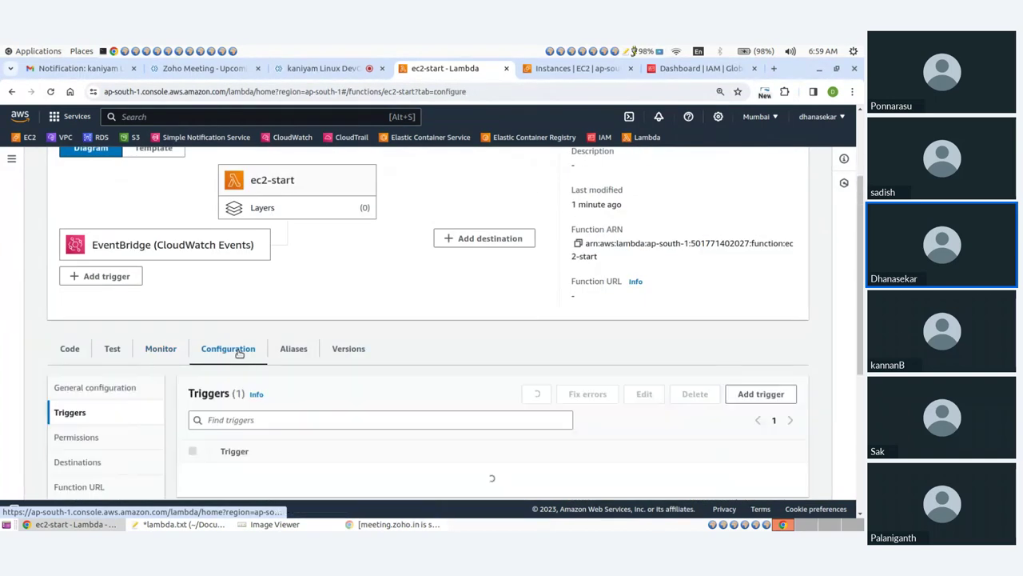
{"action": "scroll", "coordinate": [238, 354], "scroll_direction": "down", "scroll_amount": 2}
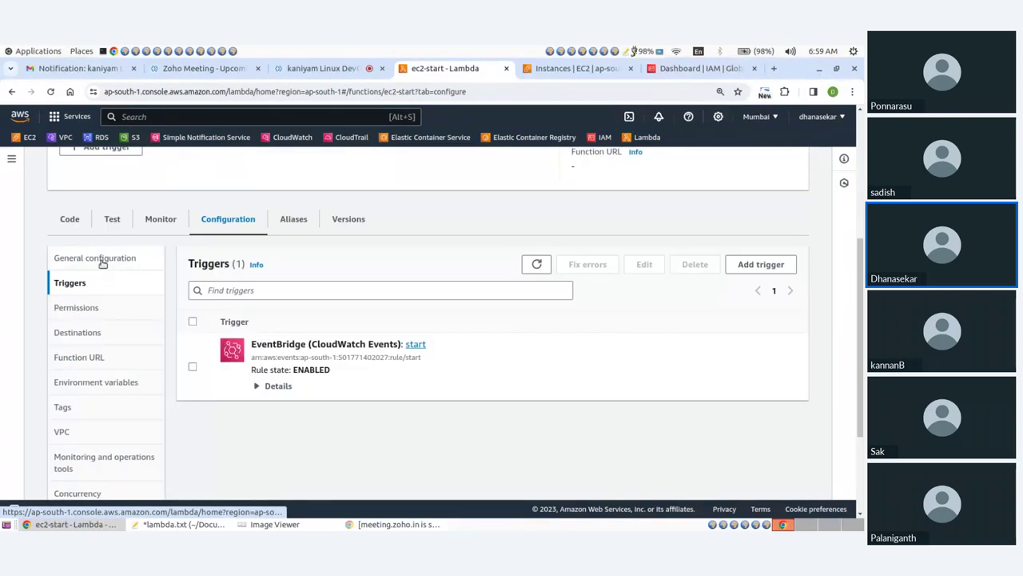
{"action": "left_click", "coordinate": [100, 258]}
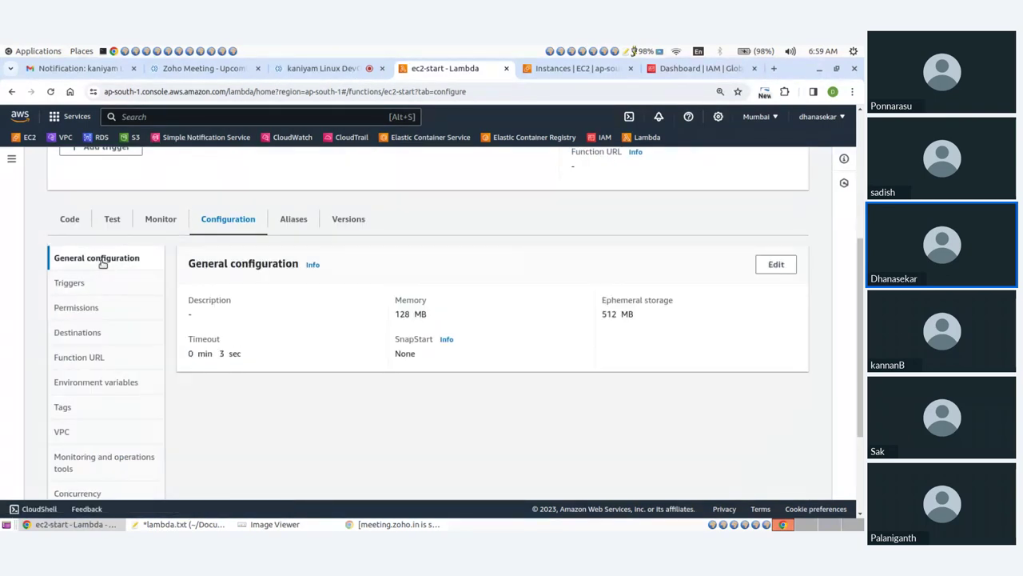
{"action": "left_click", "coordinate": [774, 264]}
{"action": "scroll", "coordinate": [726, 291], "scroll_direction": "down", "scroll_amount": 1}
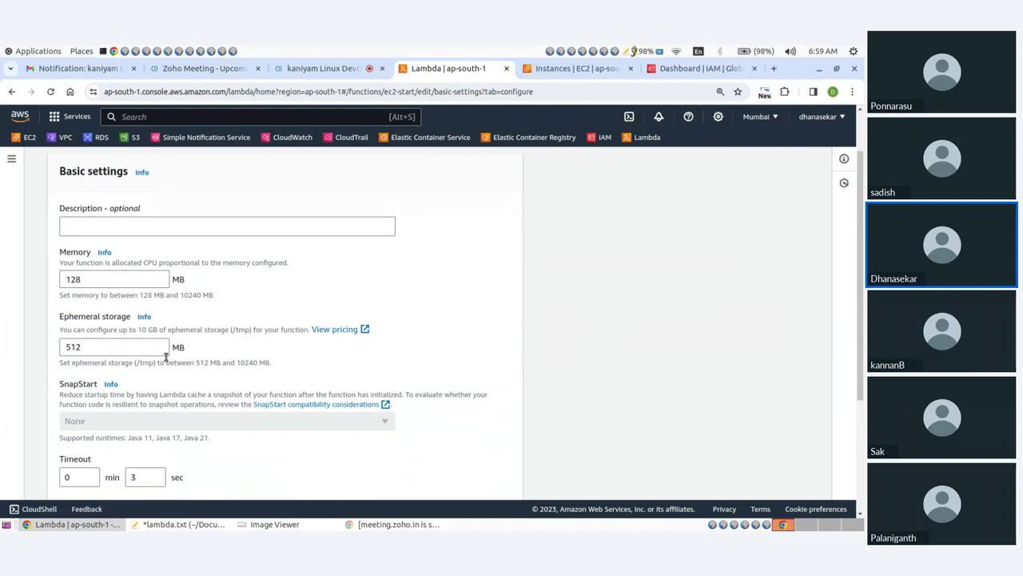
Try a memory size of 512 MB for ec2-start and set it back to 128 MB
{"action": "left_click_drag", "start_coordinate": [109, 278], "coordinate": [42, 282]}
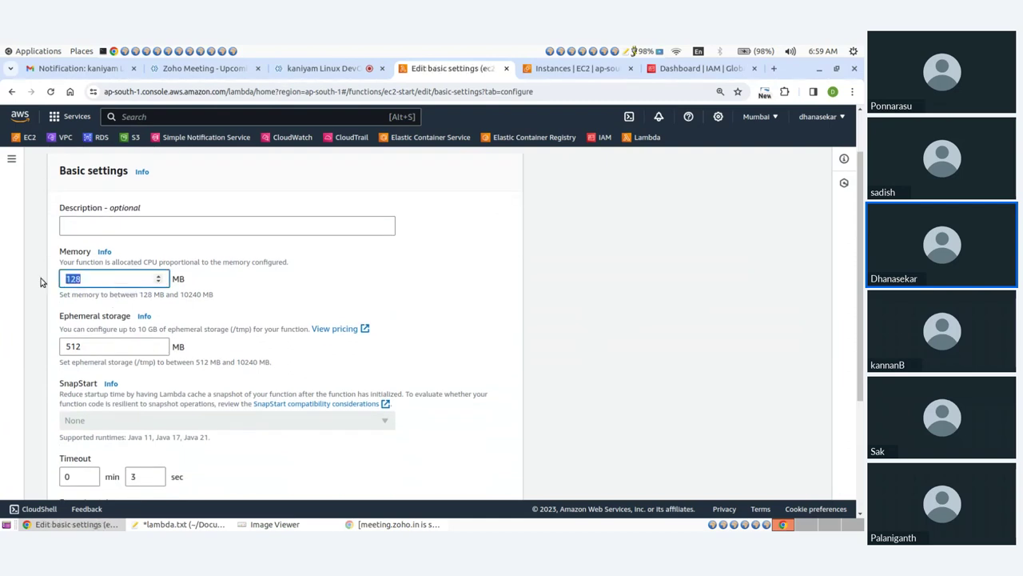
{"action": "left_click", "coordinate": [91, 279]}
{"action": "key", "text": "BackSpace"}
{"action": "key", "text": "BackSpace"}
{"action": "key", "text": "BackSpace"}
{"action": "type", "text": "512"}
{"action": "left_click_drag", "start_coordinate": [92, 279], "coordinate": [28, 282]}
{"action": "type", "text": "128"}
{"action": "left_click", "coordinate": [326, 292]}
Try a timeout of 15 min 0 sec in the basic settings of ec2-start
{"action": "scroll", "coordinate": [279, 339], "scroll_direction": "down", "scroll_amount": 1}
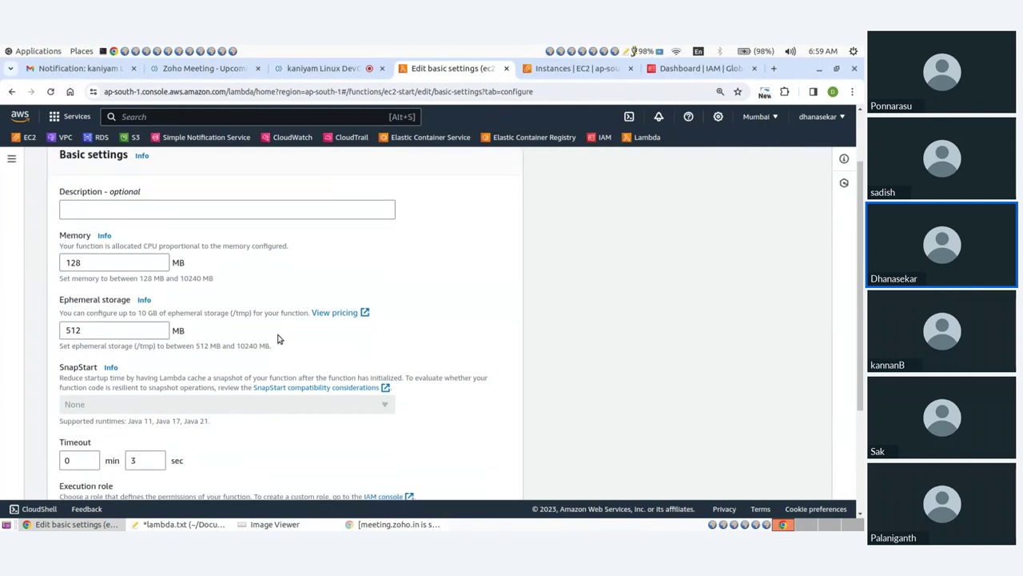
{"action": "scroll", "coordinate": [278, 339], "scroll_direction": "down", "scroll_amount": 3}
{"action": "left_click_drag", "start_coordinate": [148, 346], "coordinate": [64, 346]}
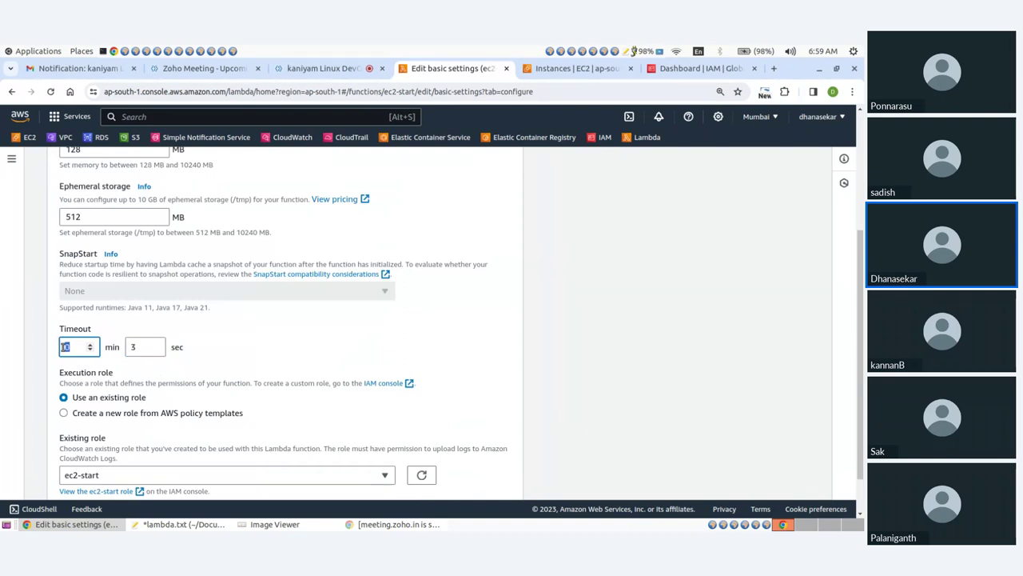
{"action": "type", "text": "15"}
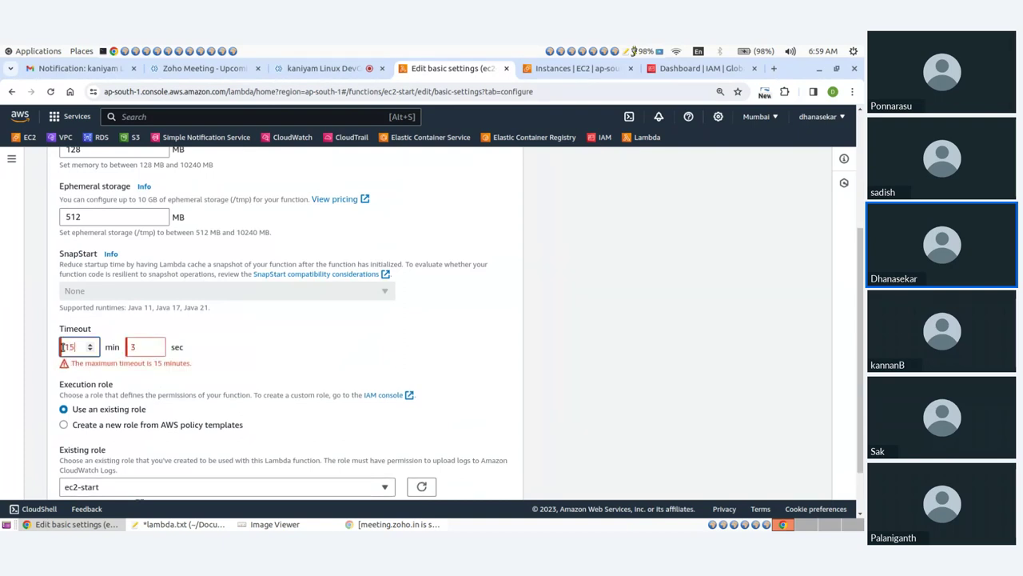
{"action": "left_click", "coordinate": [138, 349]}
{"action": "key", "text": "BackSpace"}
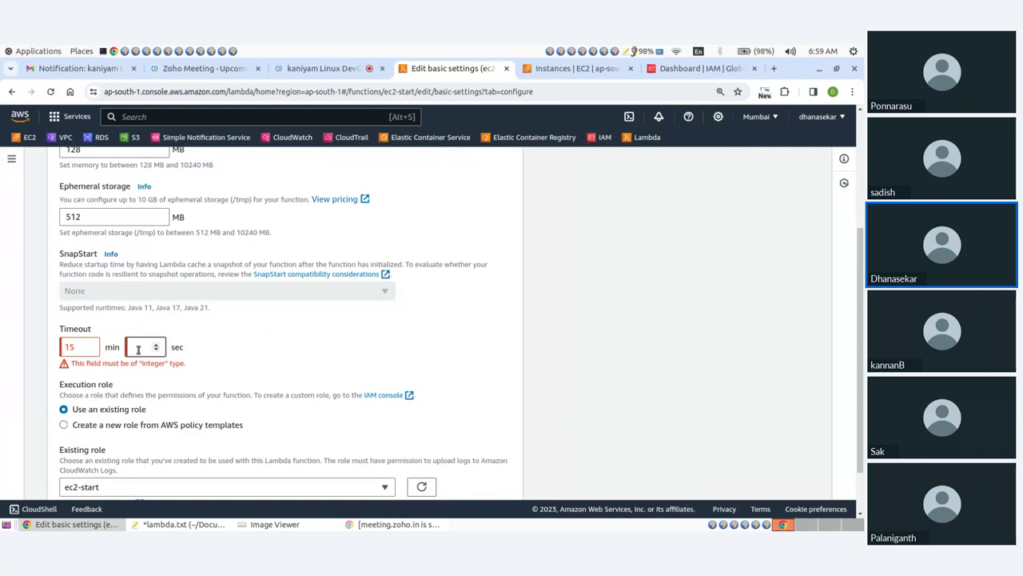
{"action": "type", "text": "0"}
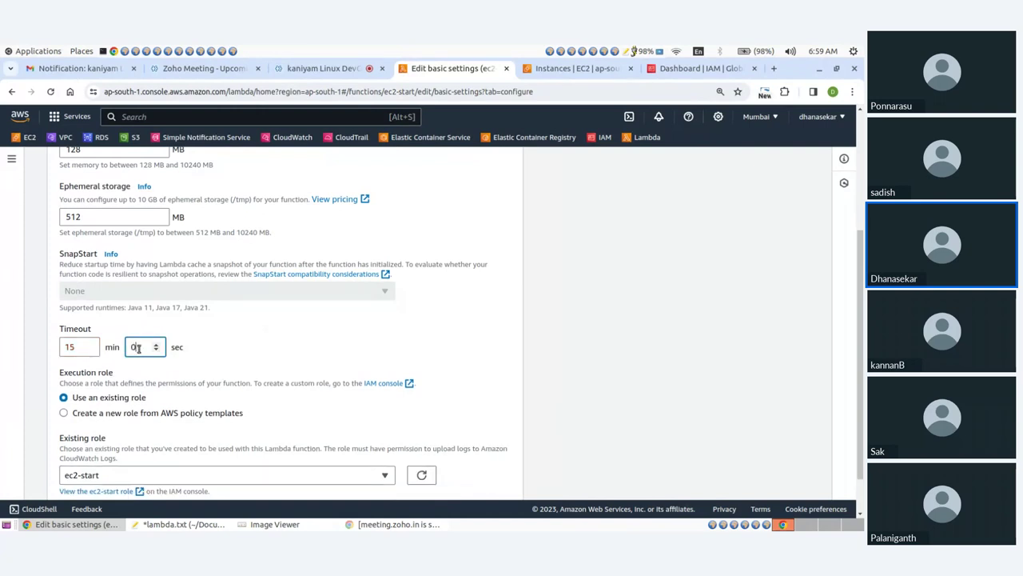
{"action": "key", "text": "shift+Tab"}
{"action": "type", "text": "1"}
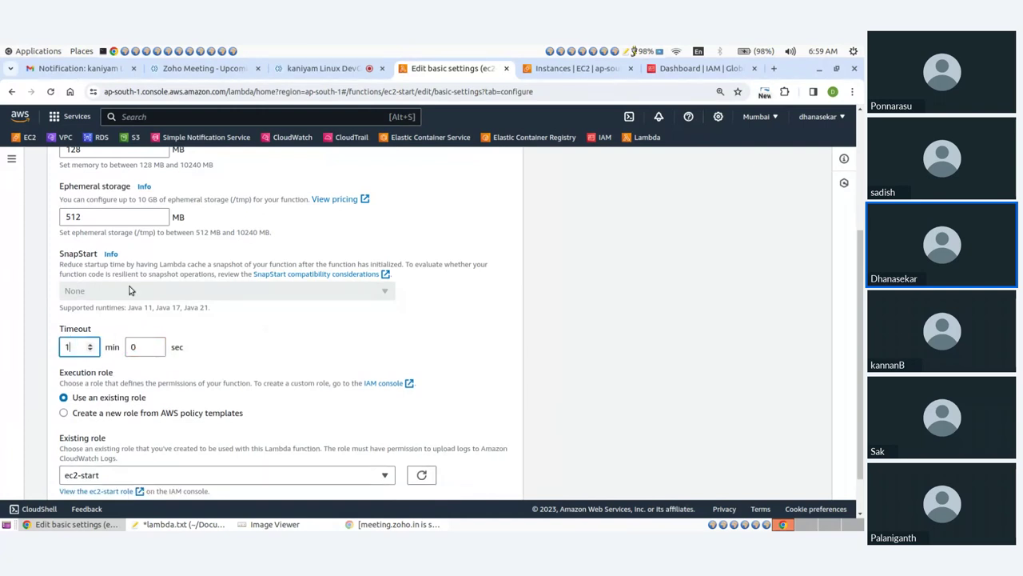
{"action": "type", "text": "6"}
{"action": "key", "text": "BackSpace"}
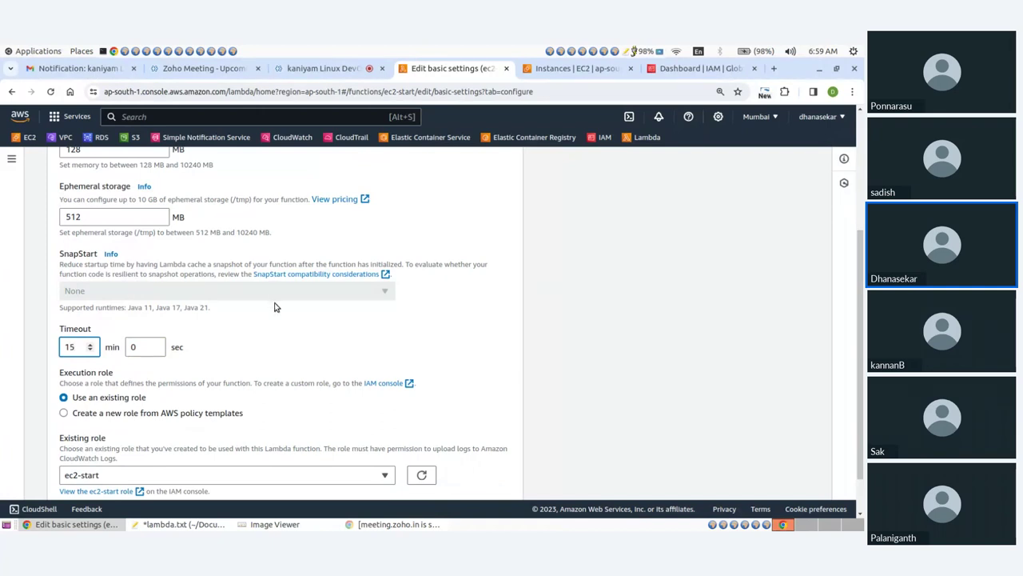
Set the timeout back to 0 min 3 sec and leave the basic settings without saving
{"action": "key", "text": "BackSpace"}
{"action": "key", "text": "BackSpace"}
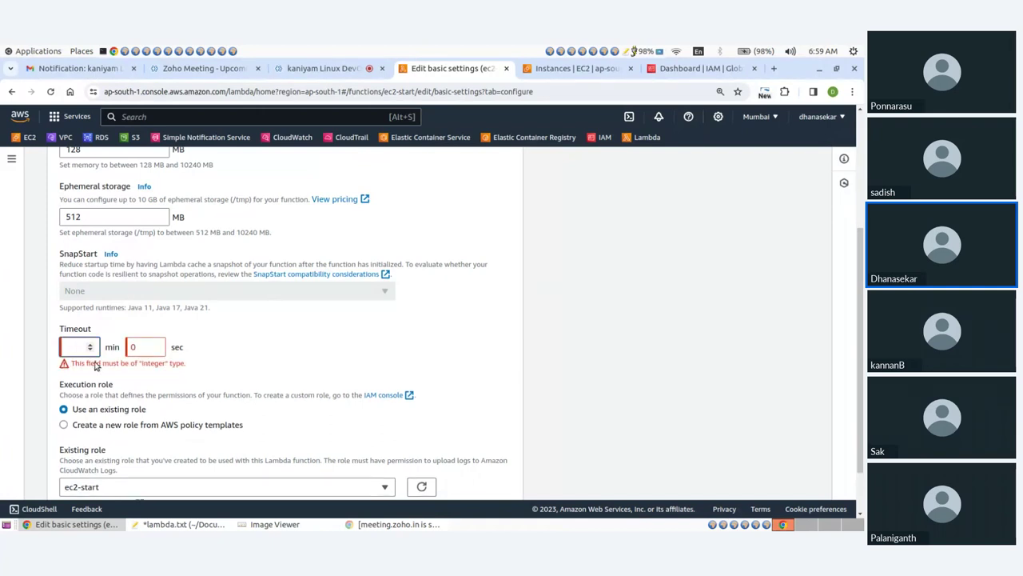
{"action": "key", "text": "Tab"}
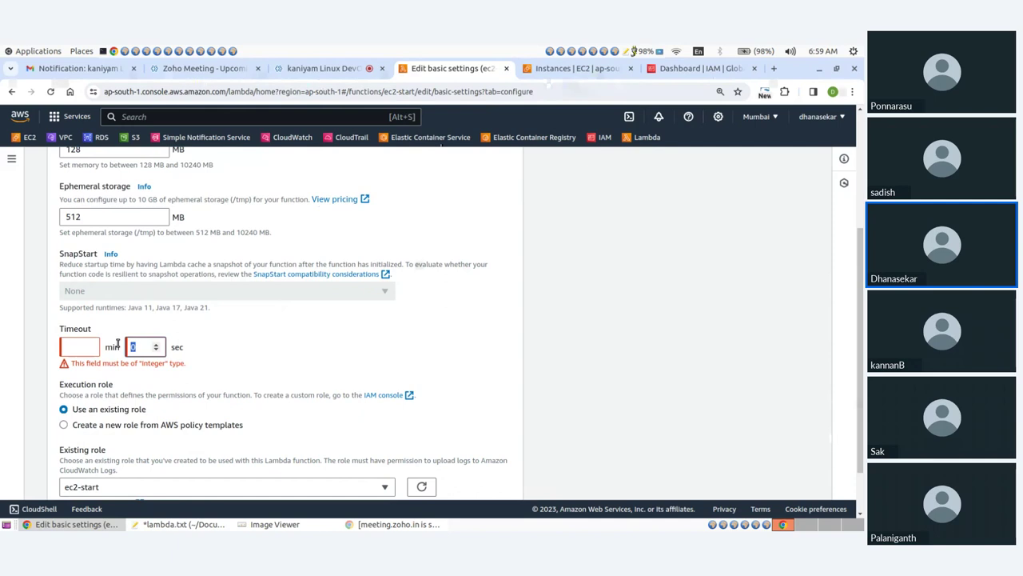
{"action": "type", "text": "3"}
{"action": "left_click", "coordinate": [329, 352]}
{"action": "left_click", "coordinate": [83, 350]}
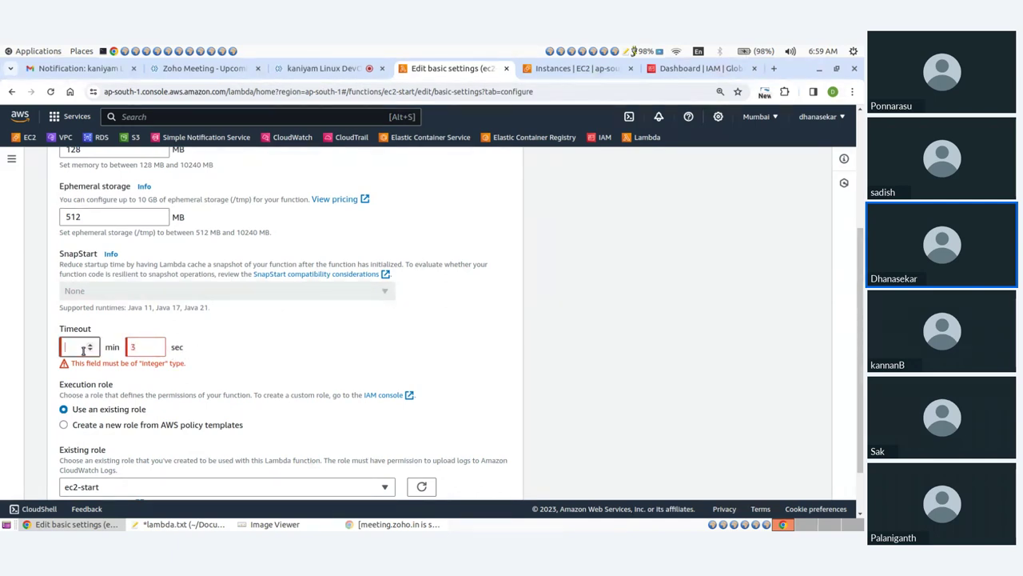
{"action": "type", "text": "0"}
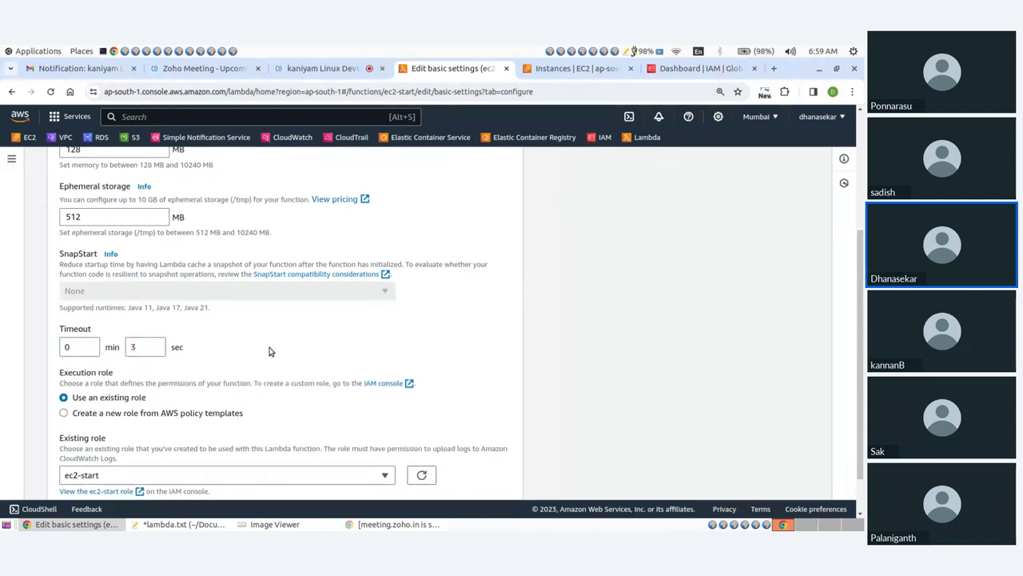
{"action": "scroll", "coordinate": [404, 419], "scroll_direction": "down", "scroll_amount": 2}
{"action": "left_click", "coordinate": [498, 479]}
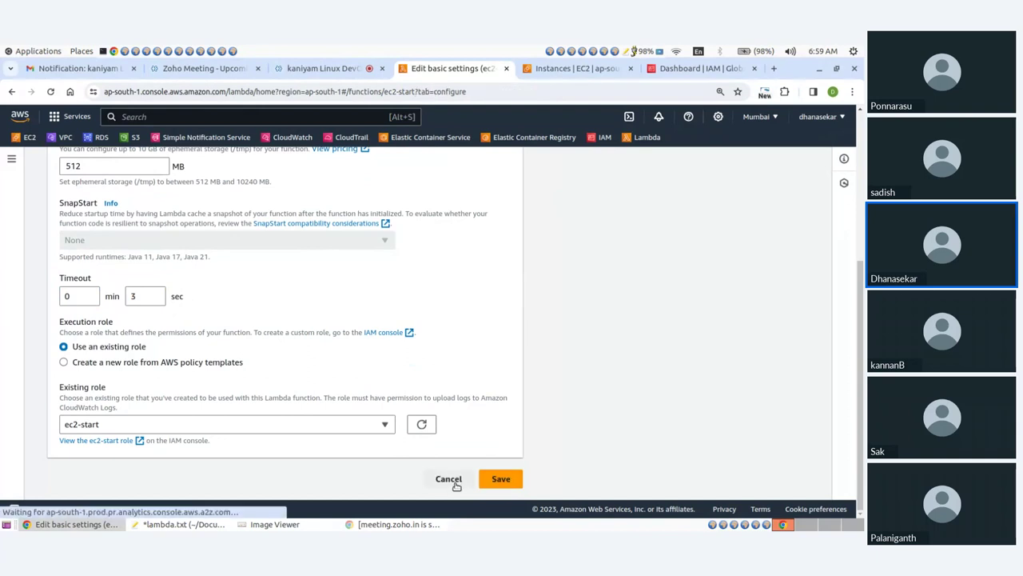
Return to the code source of ec2-start and look over the editor and the function overview
{"action": "scroll", "coordinate": [297, 376], "scroll_direction": "down", "scroll_amount": 3}
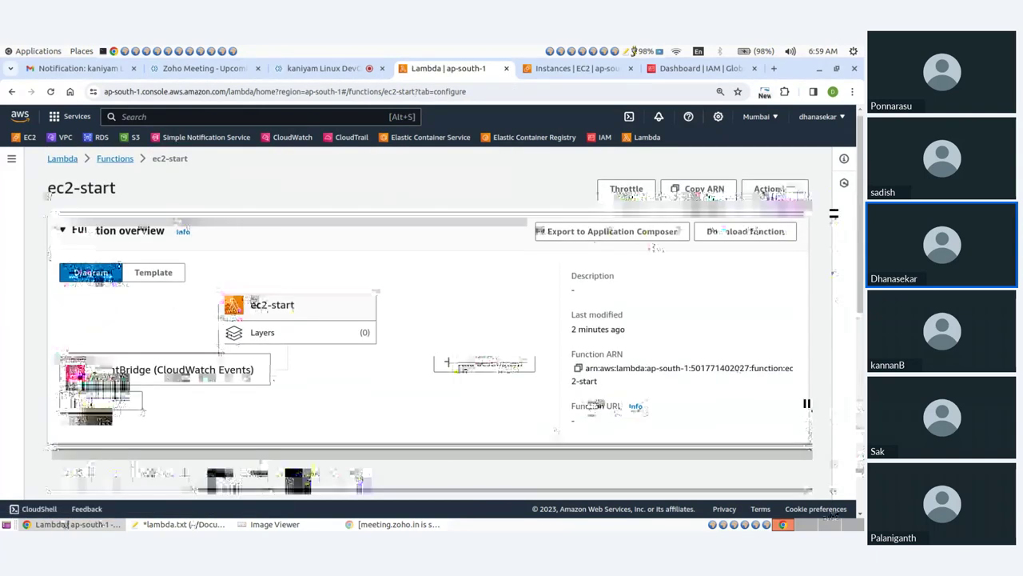
{"action": "left_click", "coordinate": [68, 221]}
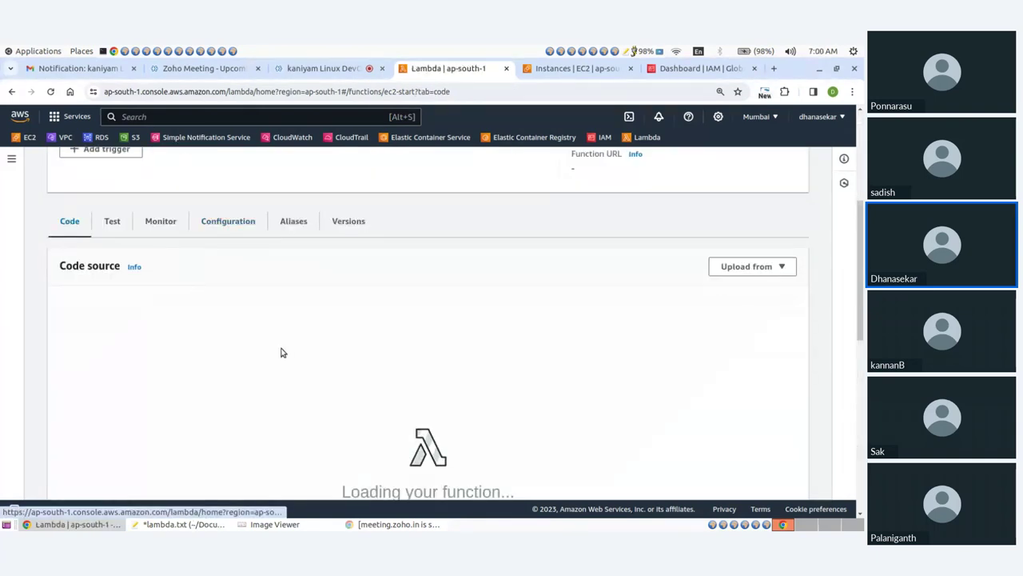
{"action": "scroll", "coordinate": [280, 351], "scroll_direction": "down", "scroll_amount": 2}
{"action": "scroll", "coordinate": [282, 349], "scroll_direction": "down", "scroll_amount": 1}
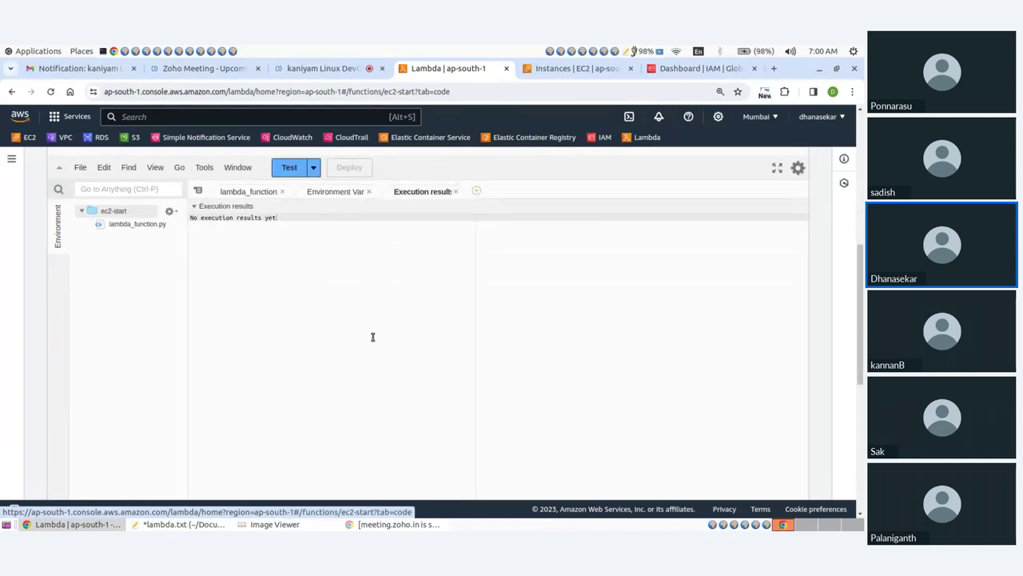
{"action": "scroll", "coordinate": [388, 338], "scroll_direction": "up", "scroll_amount": 3}
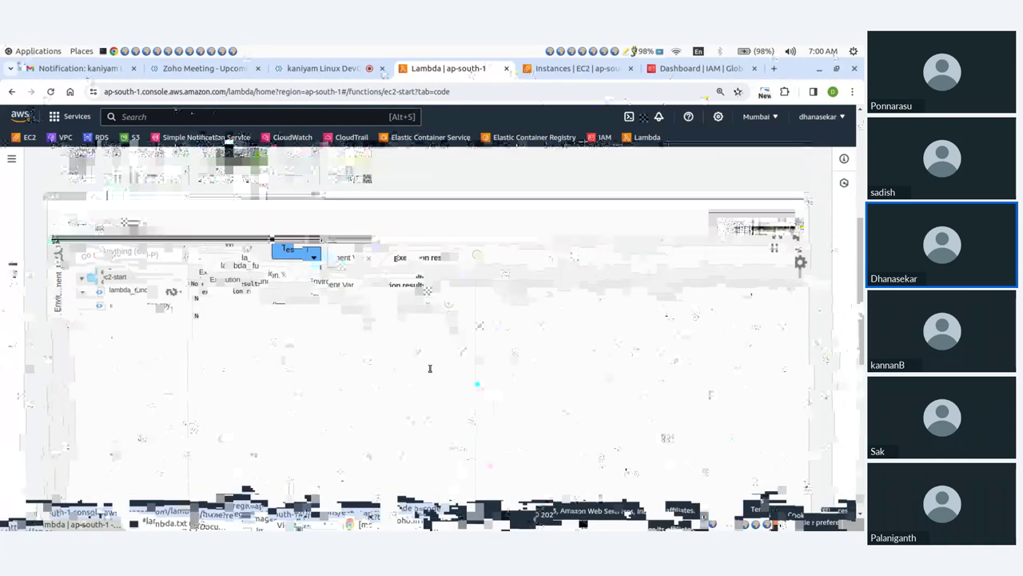
{"action": "scroll", "coordinate": [429, 368], "scroll_direction": "up", "scroll_amount": 5}
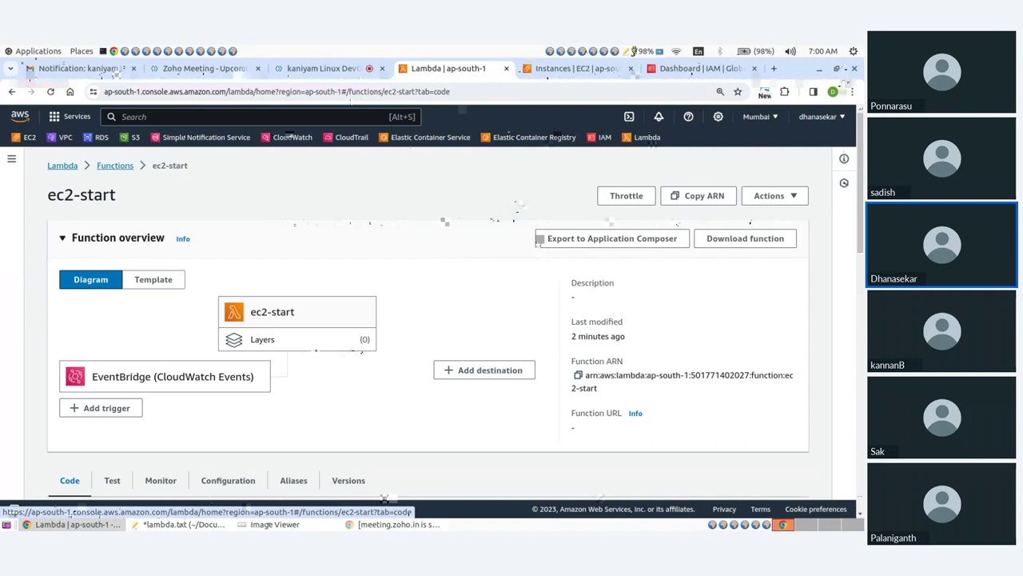
Search the web for "aws lambda pricing" in a new browser tab
{"action": "left_click", "coordinate": [774, 68]}
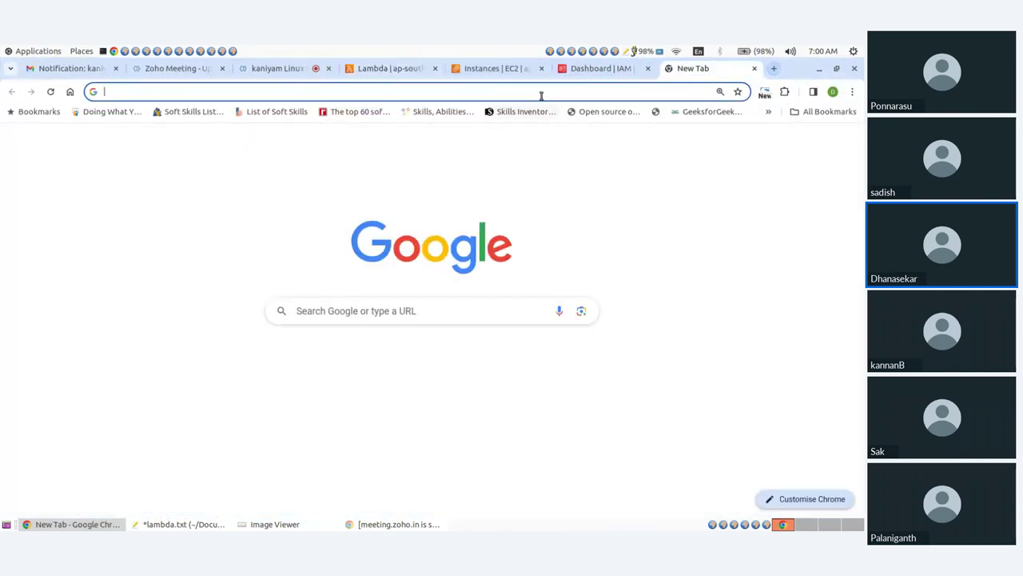
{"action": "type", "text": "aws l"}
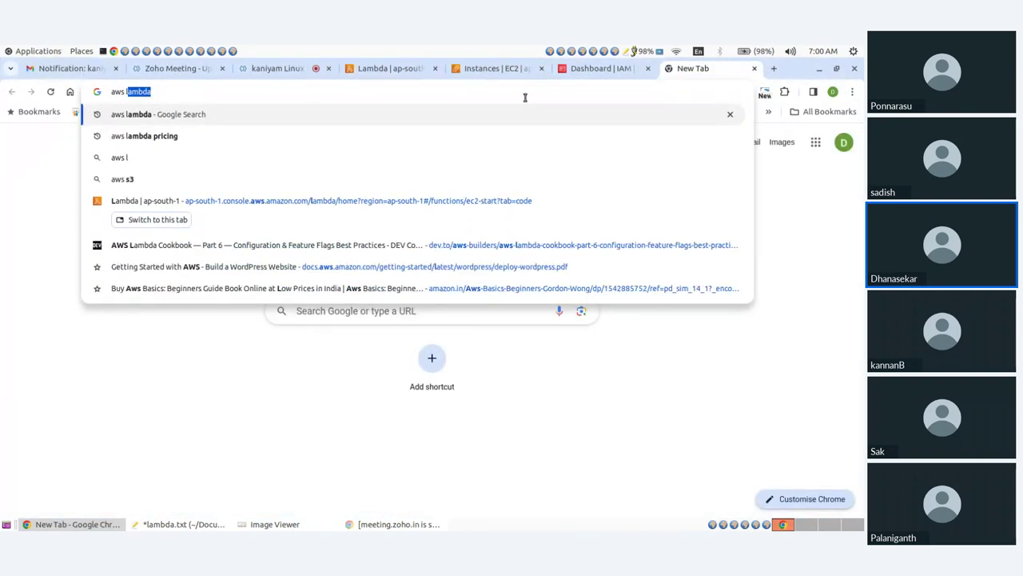
{"action": "type", "text": "amn"}
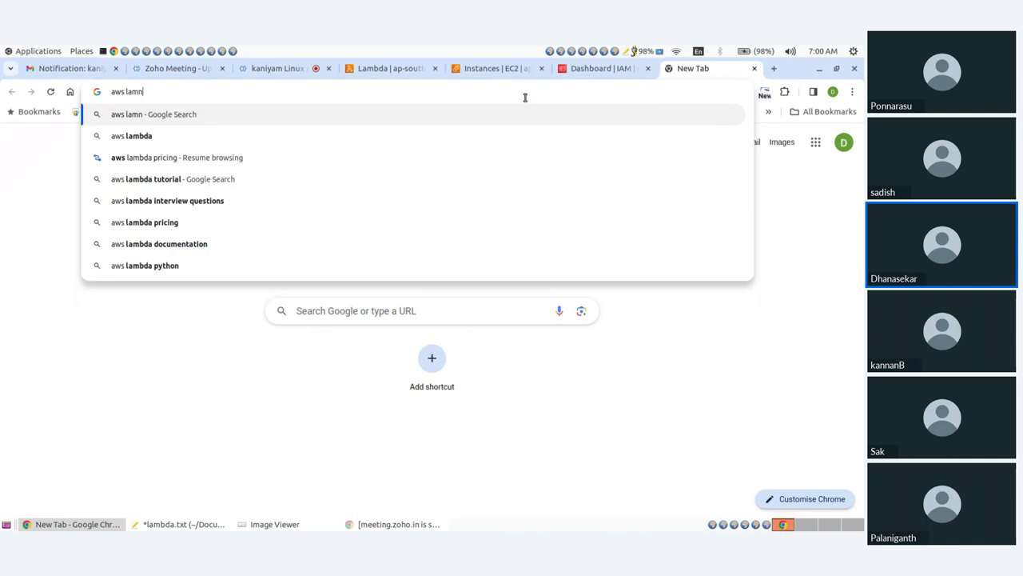
{"action": "key", "text": "Down"}
{"action": "key", "text": "Down"}
{"action": "key", "text": "Return"}
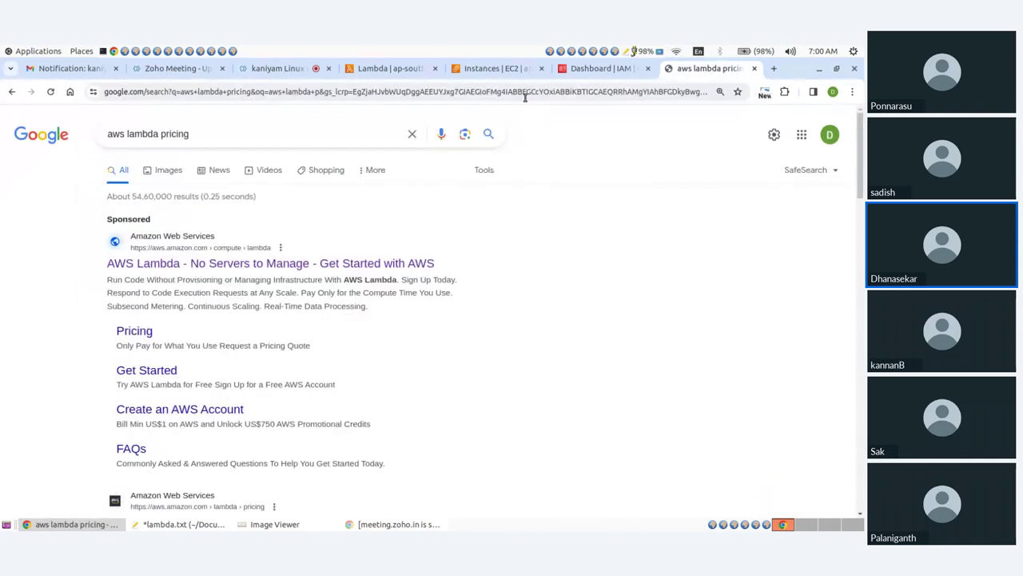
{"action": "left_click", "coordinate": [176, 272]}
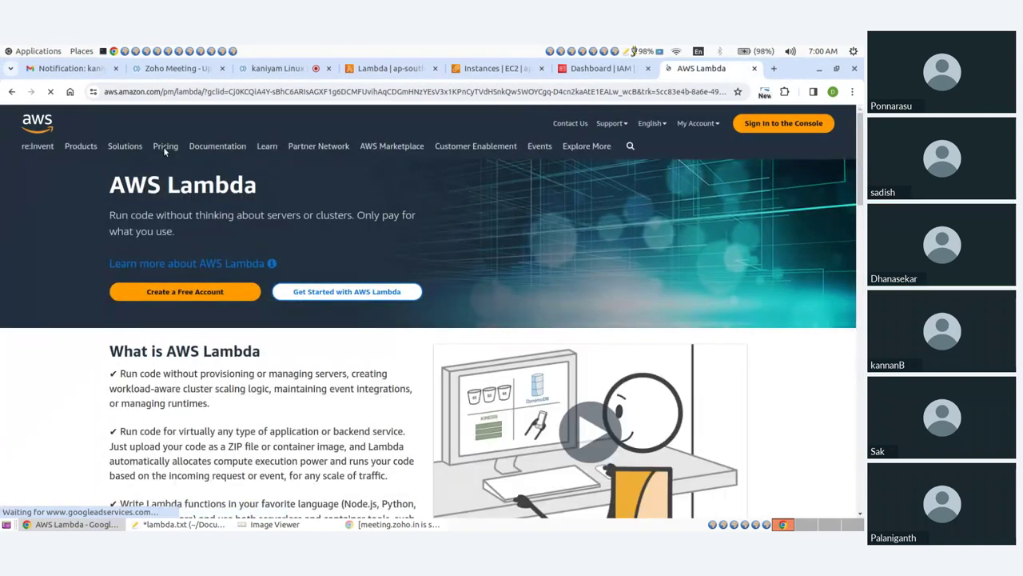
{"action": "left_click", "coordinate": [164, 146]}
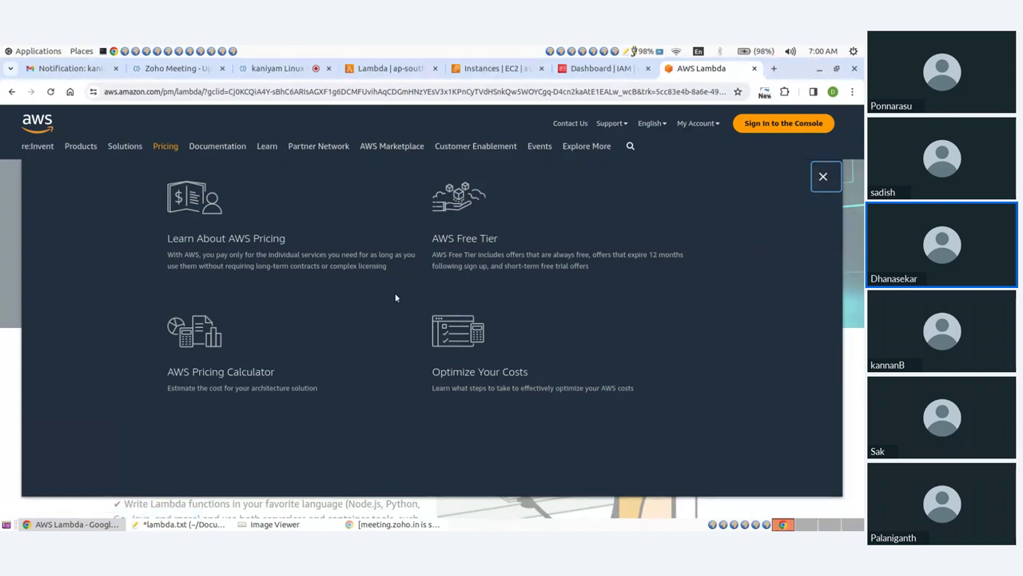
{"action": "scroll", "coordinate": [326, 339], "scroll_direction": "down", "scroll_amount": 10}
{"action": "scroll", "coordinate": [304, 335], "scroll_direction": "up", "scroll_amount": 10}
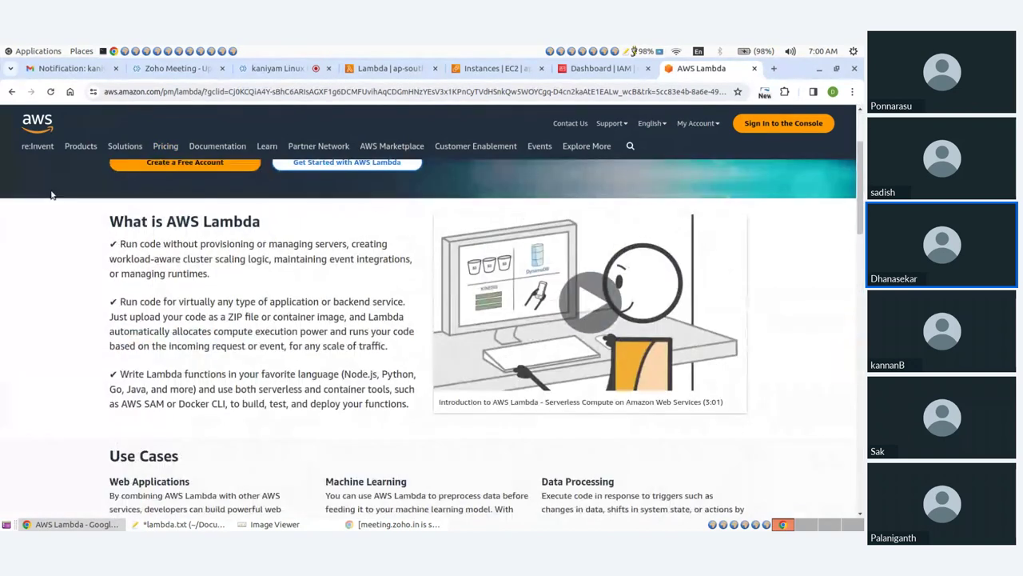
{"action": "left_click", "coordinate": [12, 91]}
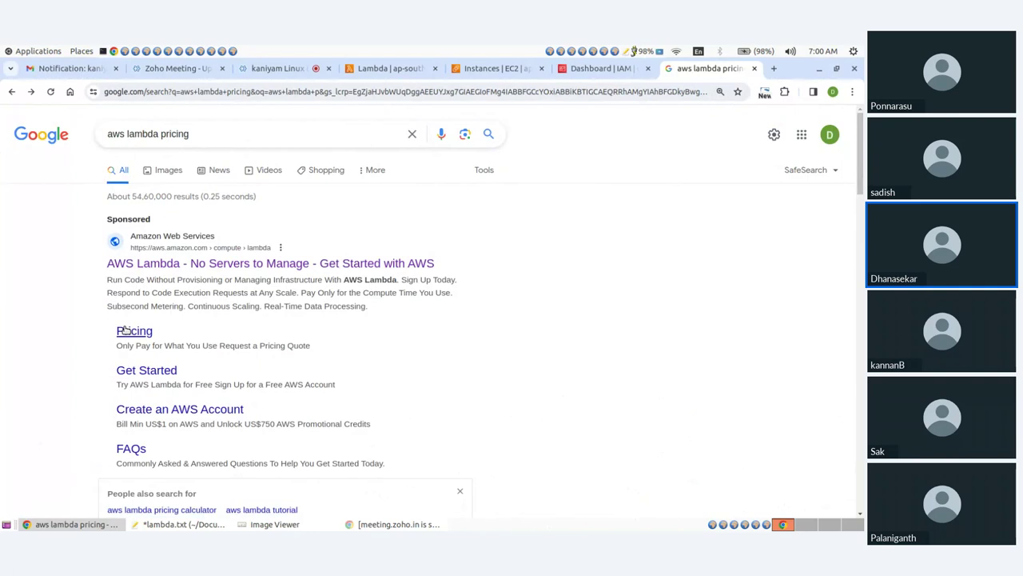
Open the AWS Lambda Pricing page from the search results and find the x86 table of price per 1 ms by memory size
{"action": "left_click", "coordinate": [128, 330]}
{"action": "scroll", "coordinate": [411, 305], "scroll_direction": "down", "scroll_amount": 5}
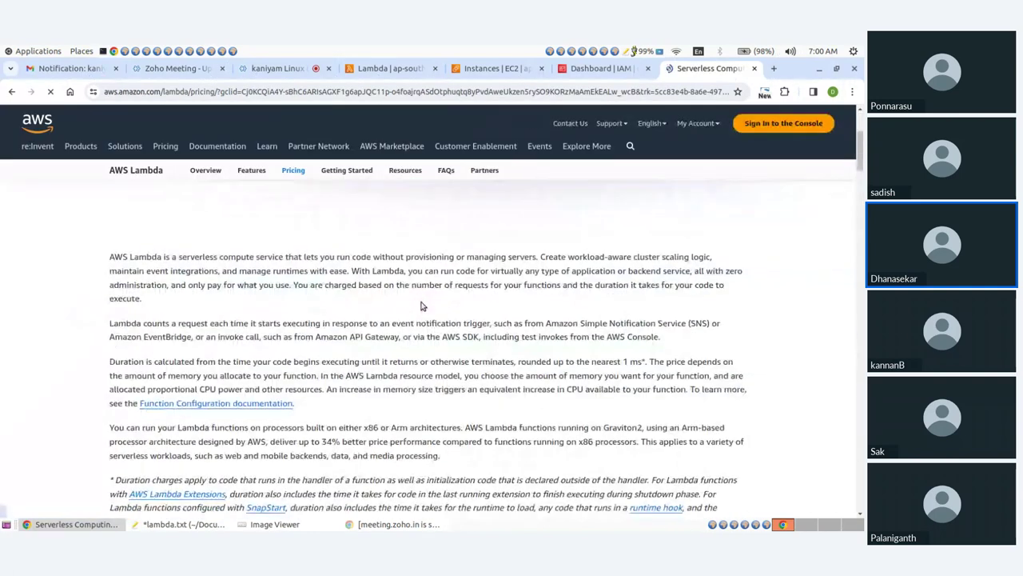
{"action": "scroll", "coordinate": [408, 305], "scroll_direction": "down", "scroll_amount": 5}
{"action": "scroll", "coordinate": [407, 304], "scroll_direction": "down", "scroll_amount": 8}
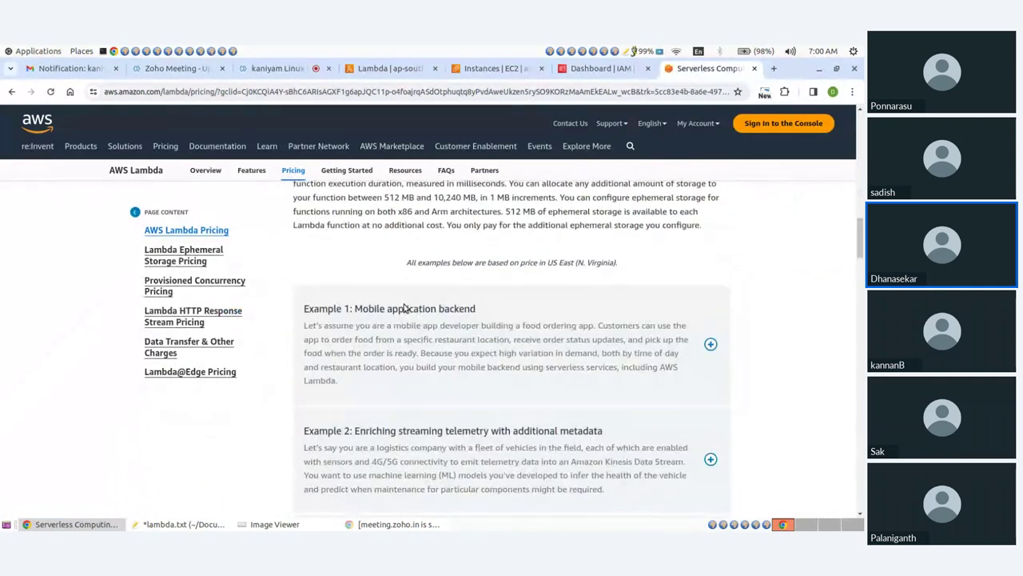
{"action": "scroll", "coordinate": [403, 308], "scroll_direction": "up", "scroll_amount": 10}
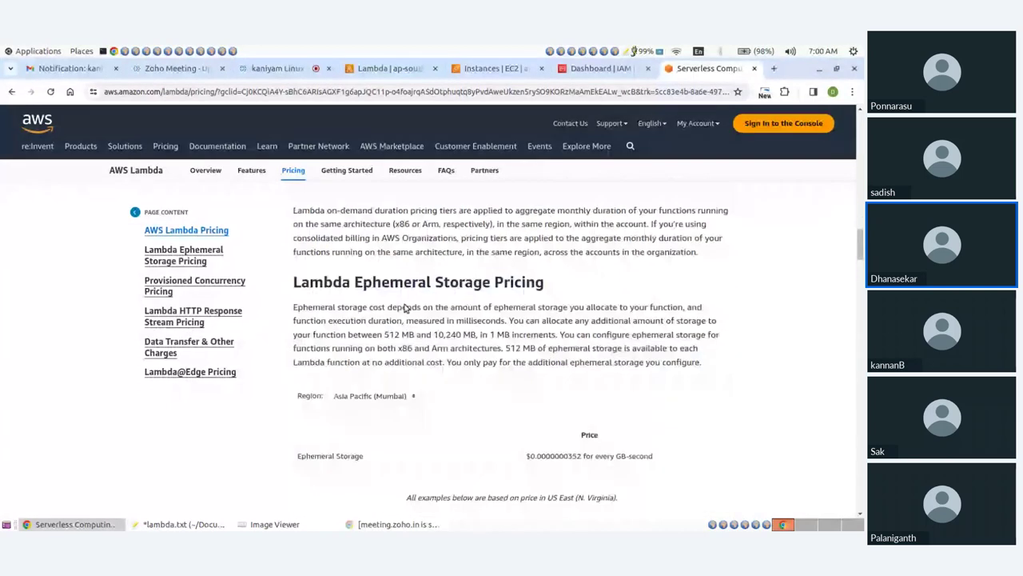
{"action": "scroll", "coordinate": [405, 304], "scroll_direction": "up", "scroll_amount": 3}
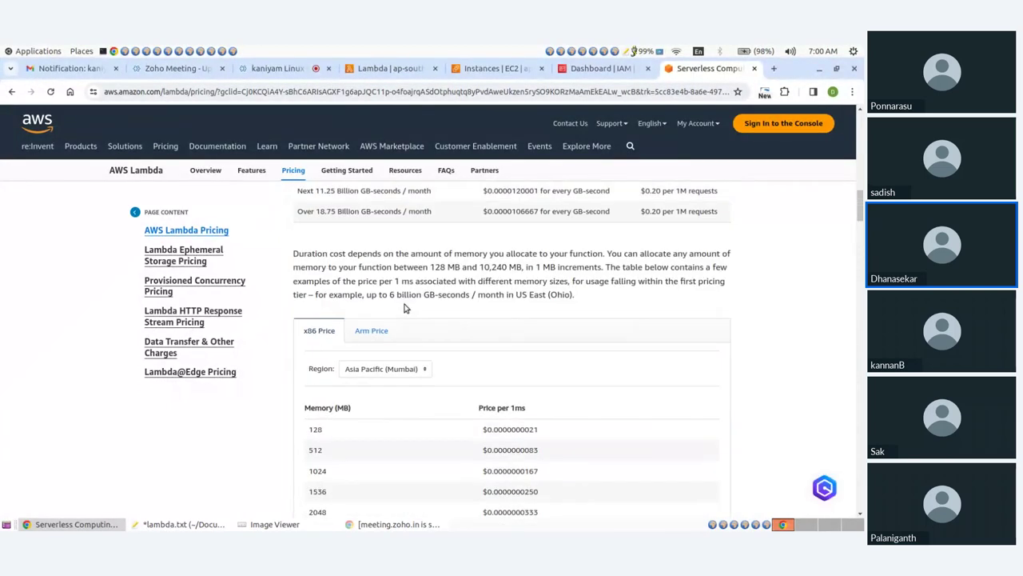
{"action": "scroll", "coordinate": [404, 308], "scroll_direction": "down", "scroll_amount": 3}
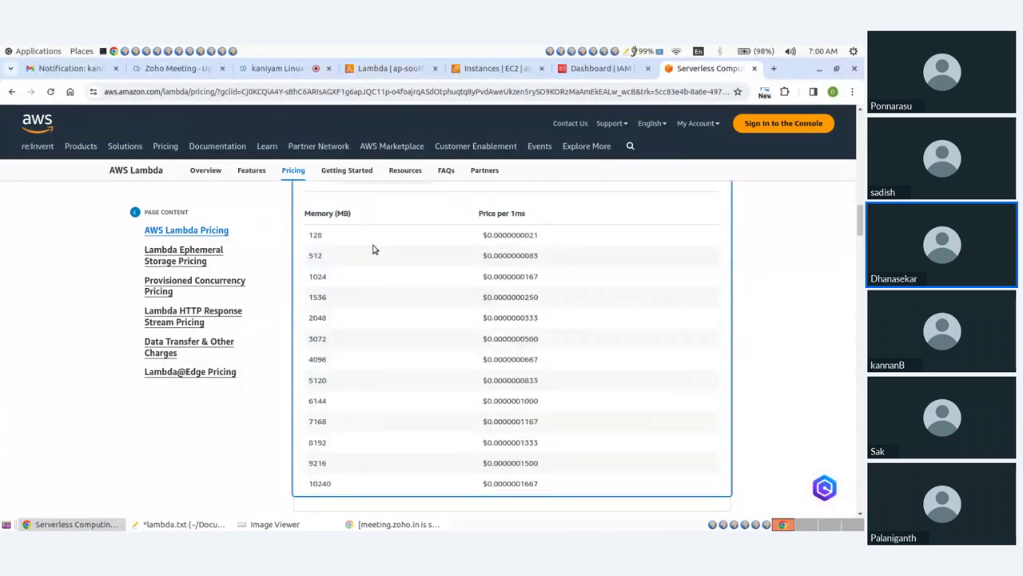
Examine the price per 1 ms for 128 MB of memory in the Asia Pacific (Mumbai) x86 table, highlighting the row's values
{"action": "left_click_drag", "start_coordinate": [310, 236], "coordinate": [548, 240]}
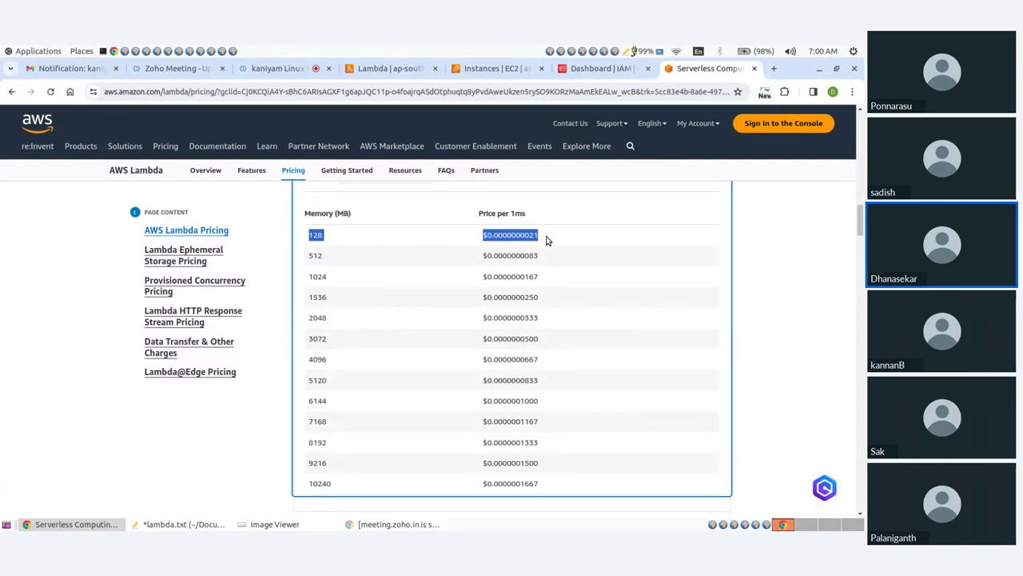
{"action": "left_click", "coordinate": [547, 240]}
{"action": "scroll", "coordinate": [557, 260], "scroll_direction": "up", "scroll_amount": 1}
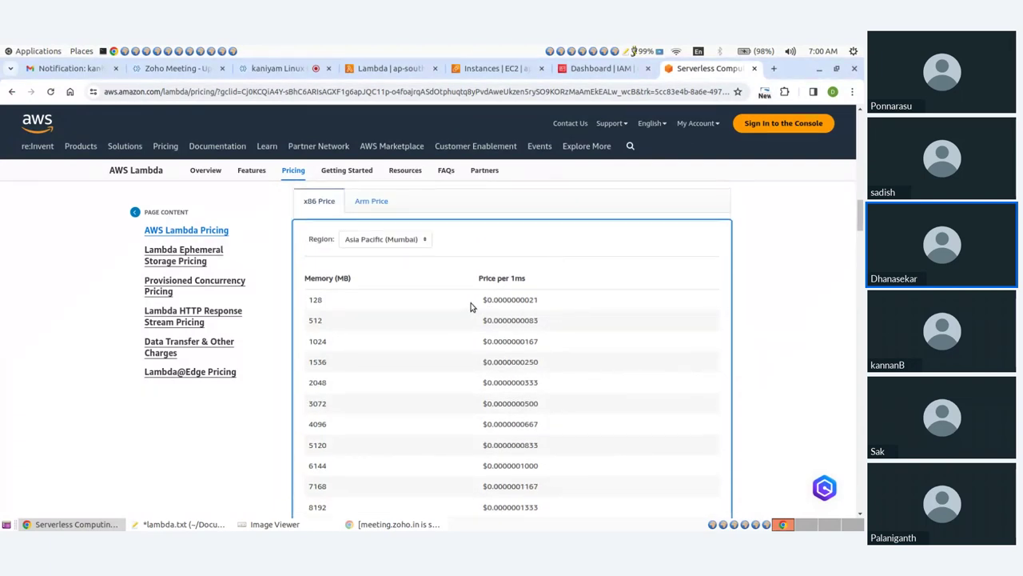
{"action": "left_click_drag", "start_coordinate": [310, 299], "coordinate": [328, 303]}
{"action": "left_click_drag", "start_coordinate": [482, 304], "coordinate": [551, 302]}
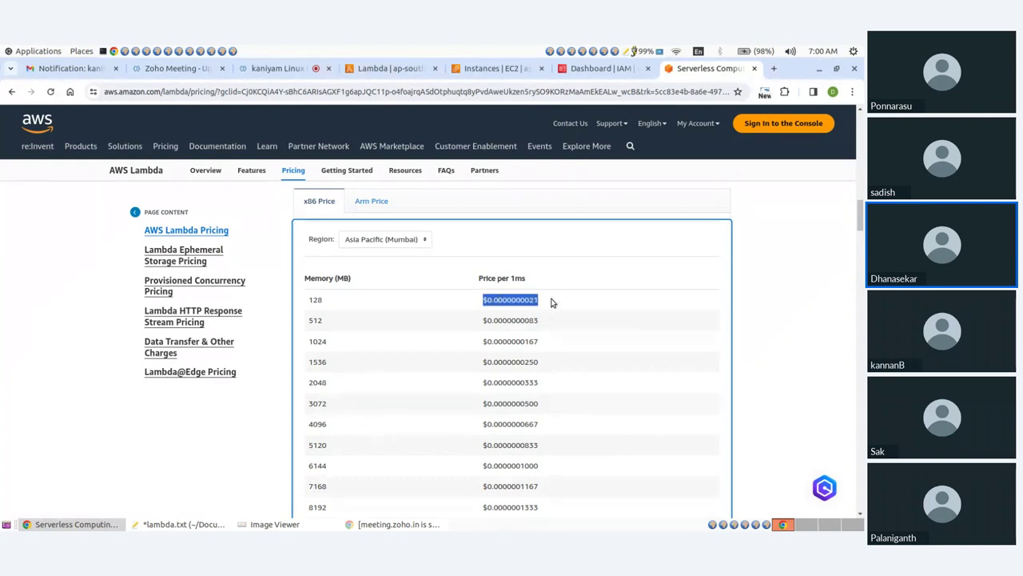
{"action": "left_click", "coordinate": [551, 303]}
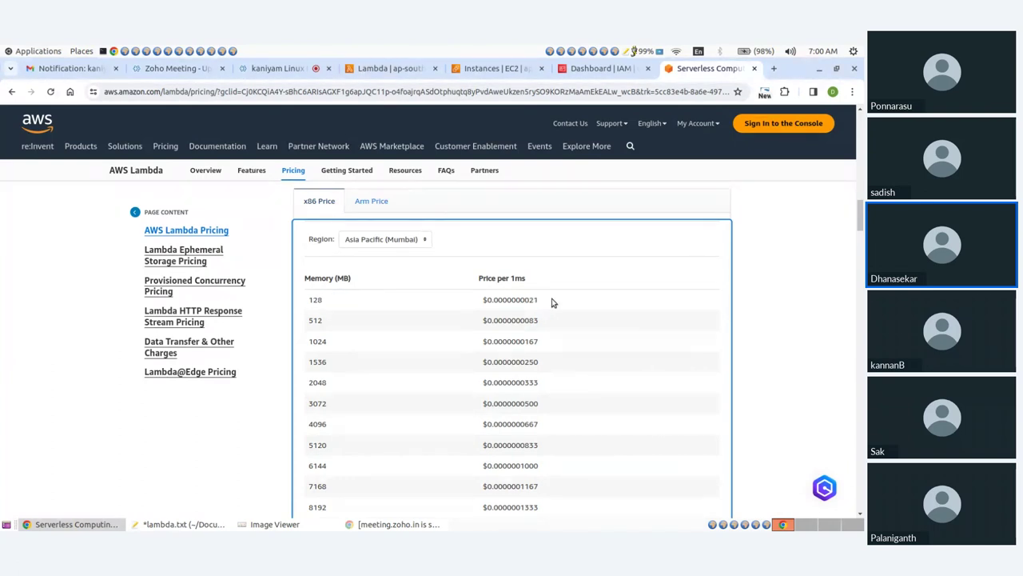
{"action": "left_click_drag", "start_coordinate": [540, 304], "coordinate": [478, 304]}
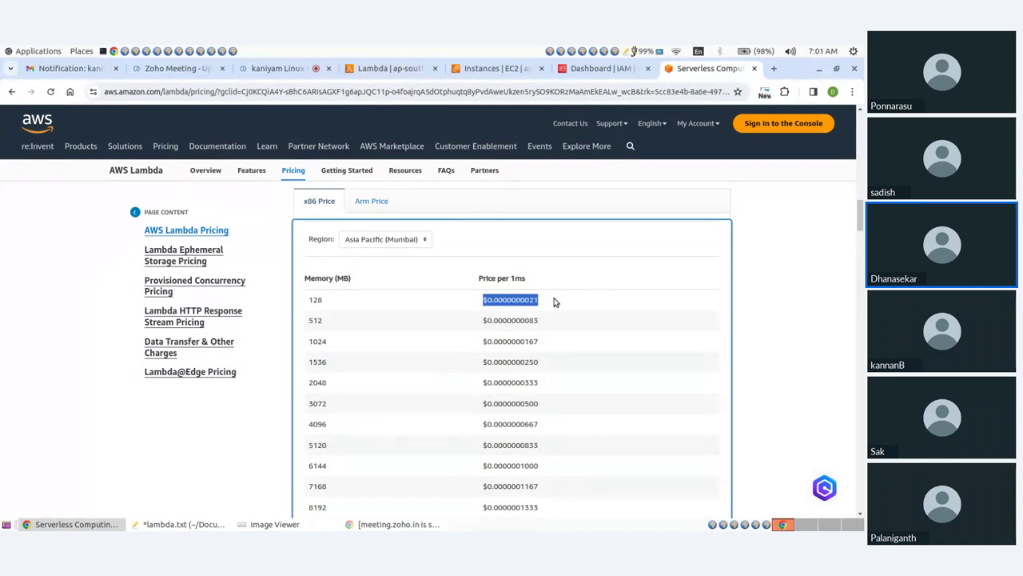
{"action": "left_click", "coordinate": [492, 309]}
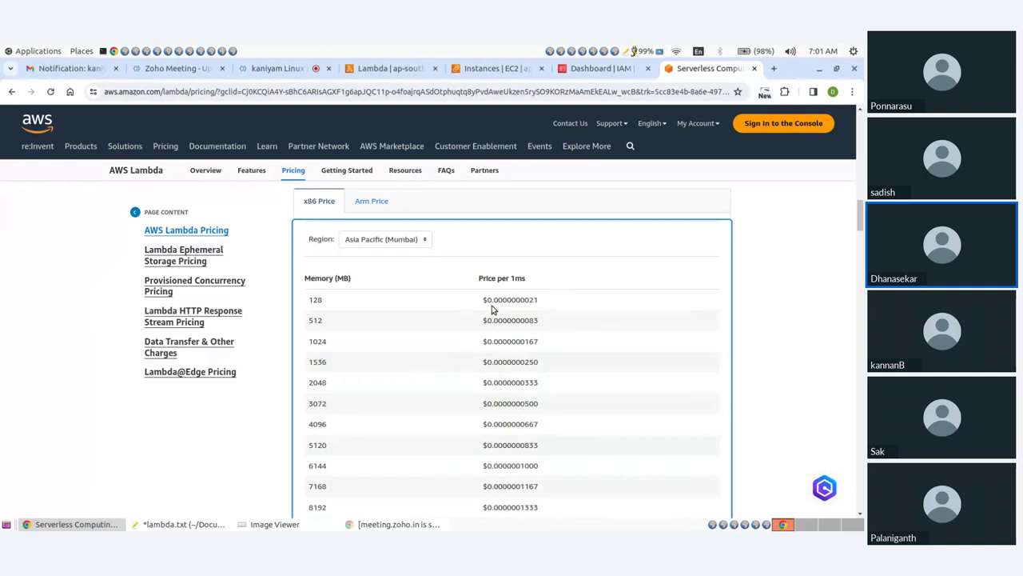
{"action": "left_click_drag", "start_coordinate": [478, 304], "coordinate": [554, 306]}
Return to the ec2-start function in the Lambda console and go to the list of all functions
{"action": "left_click", "coordinate": [497, 67]}
{"action": "key", "text": "ctrl+Page_Up"}
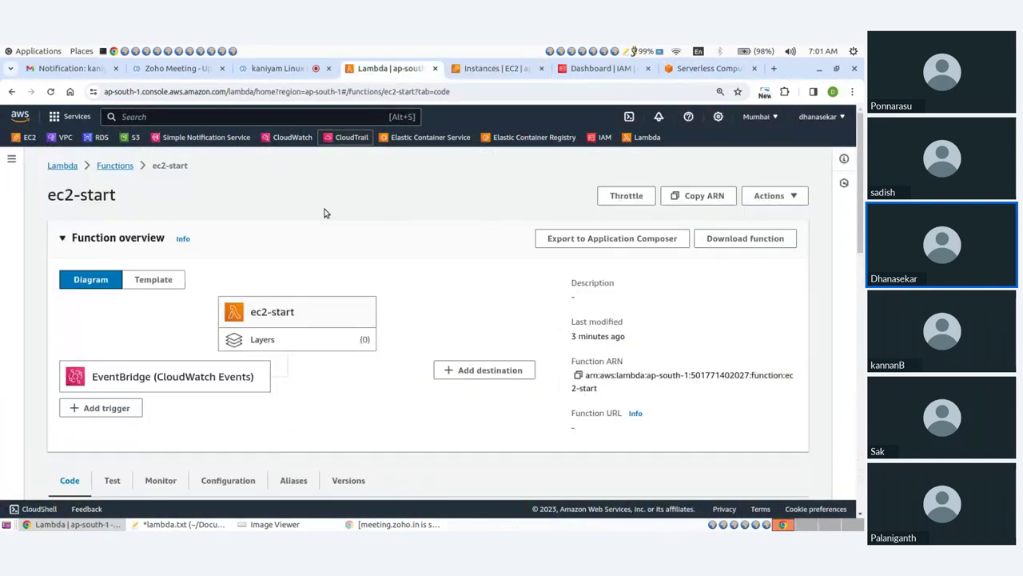
{"action": "left_click", "coordinate": [117, 166]}
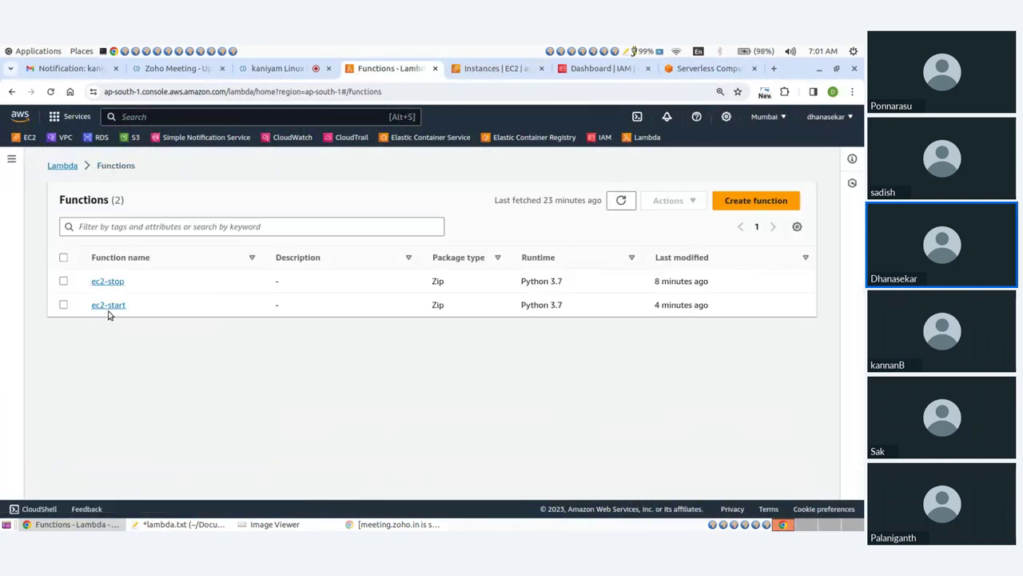